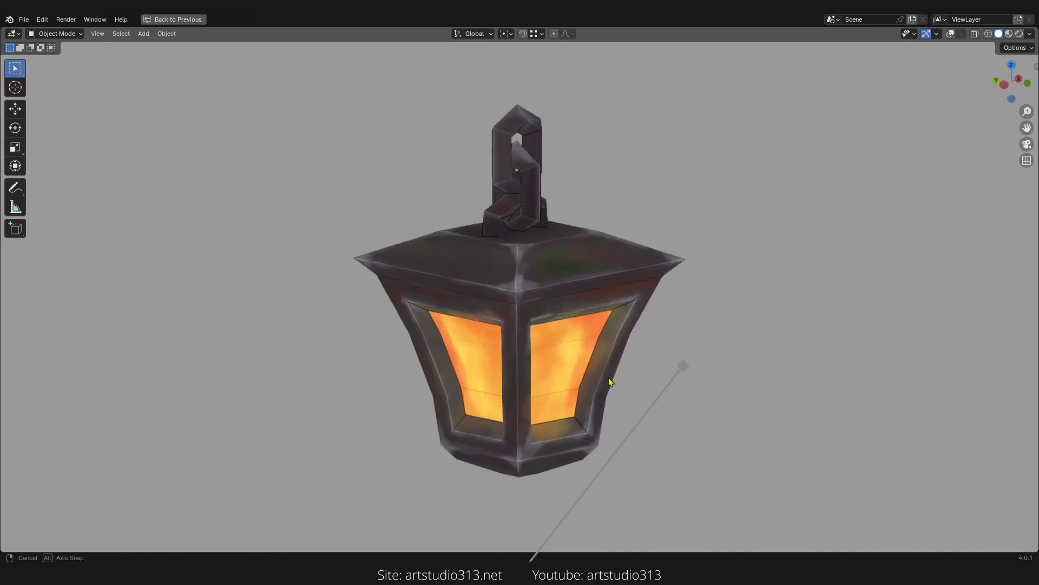
# Step: Orbit around the untextured lantern and turn on the viewport overlays
pyautogui.moveTo(609, 382); pyautogui.dragTo(602, 380, button='middle')
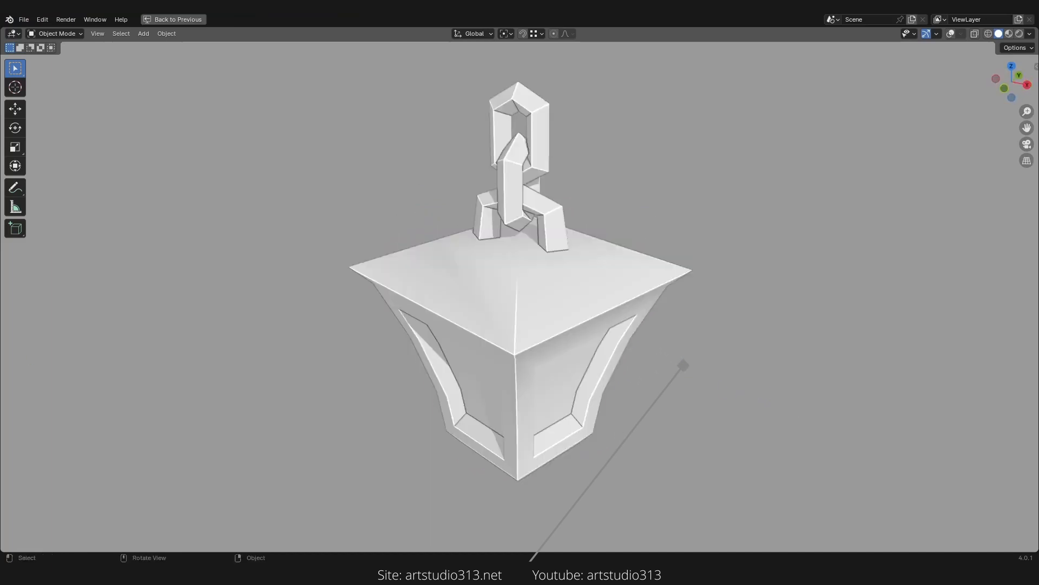
pyautogui.moveTo(824, 447); pyautogui.dragTo(854, 393, button='middle')
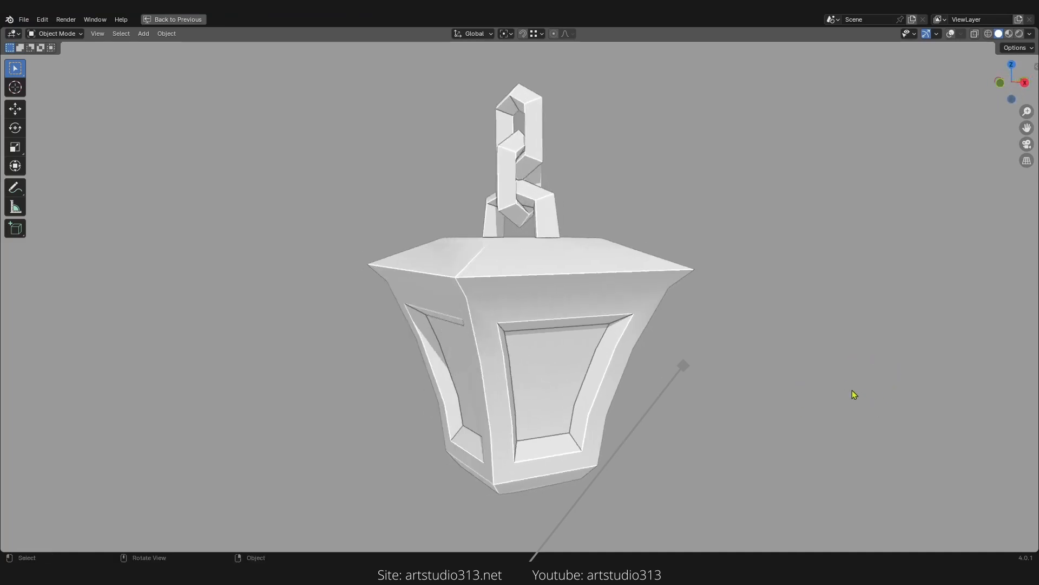
pyautogui.click(951, 35)
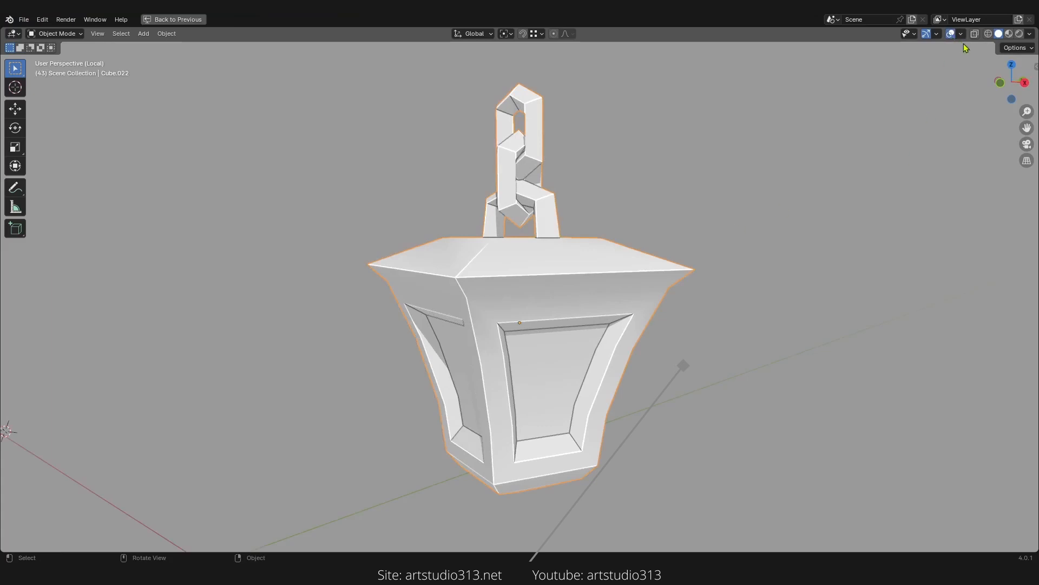
# Step: Enter Edit Mode on the lantern, restore the split layout, and select all its geometry to show its UVs
pyautogui.press('Tab')
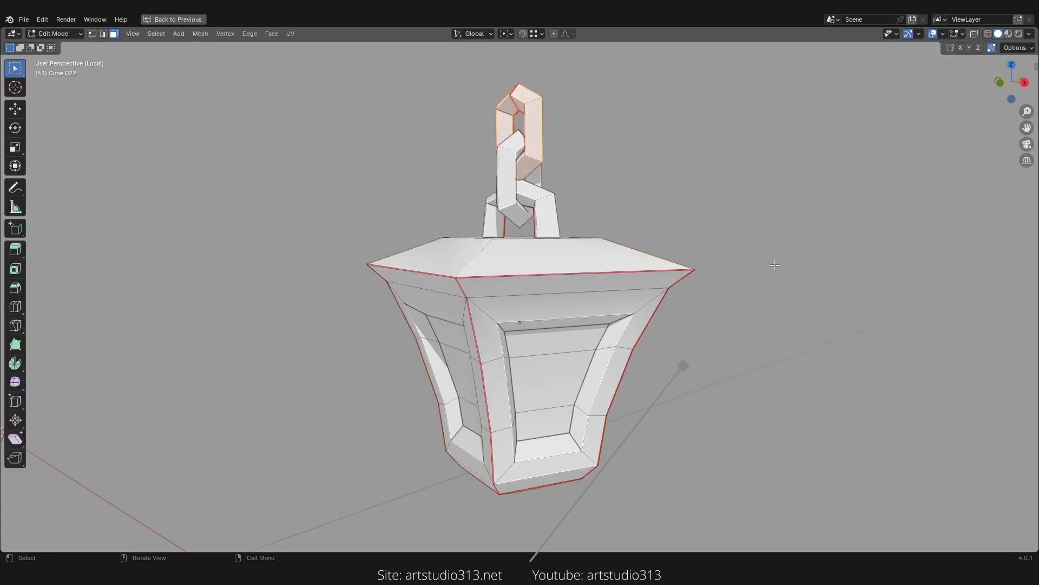
pyautogui.moveTo(775, 262); pyautogui.dragTo(618, 276, button='middle')
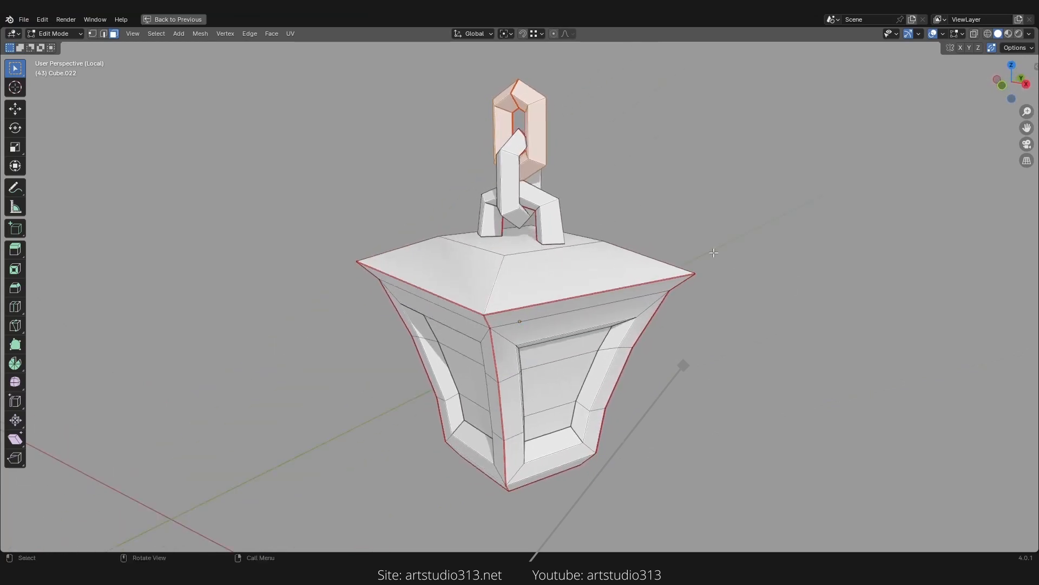
pyautogui.scroll(-1, 693, 254)
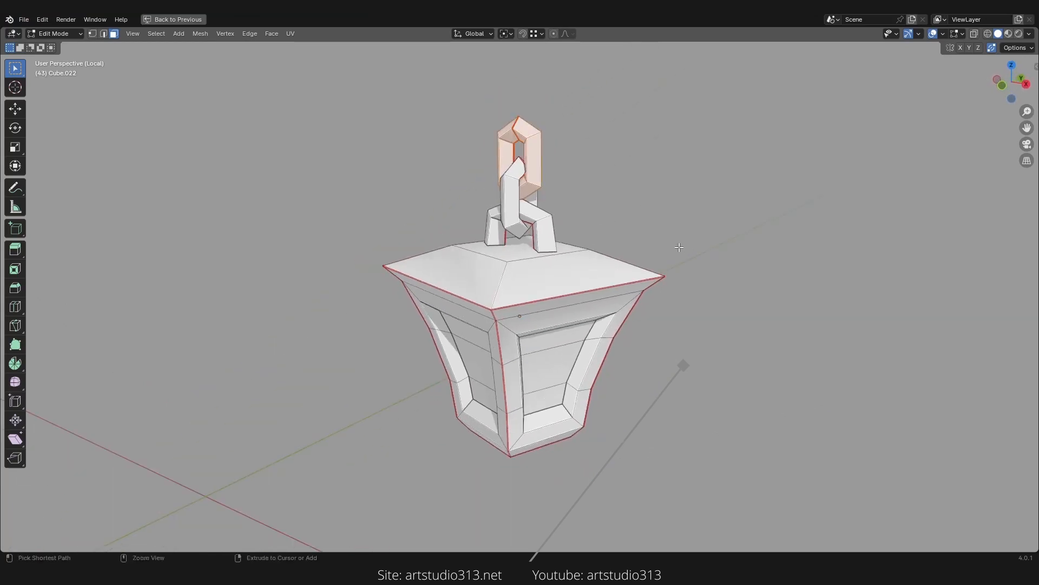
pyautogui.hotkey('ctrl', 'alt', 'space')
pyautogui.keyDown('ctrl'); pyautogui.moveTo(681, 269); pyautogui.dragTo(702, 203, button='middle'); pyautogui.keyUp('ctrl')
pyautogui.press('a')
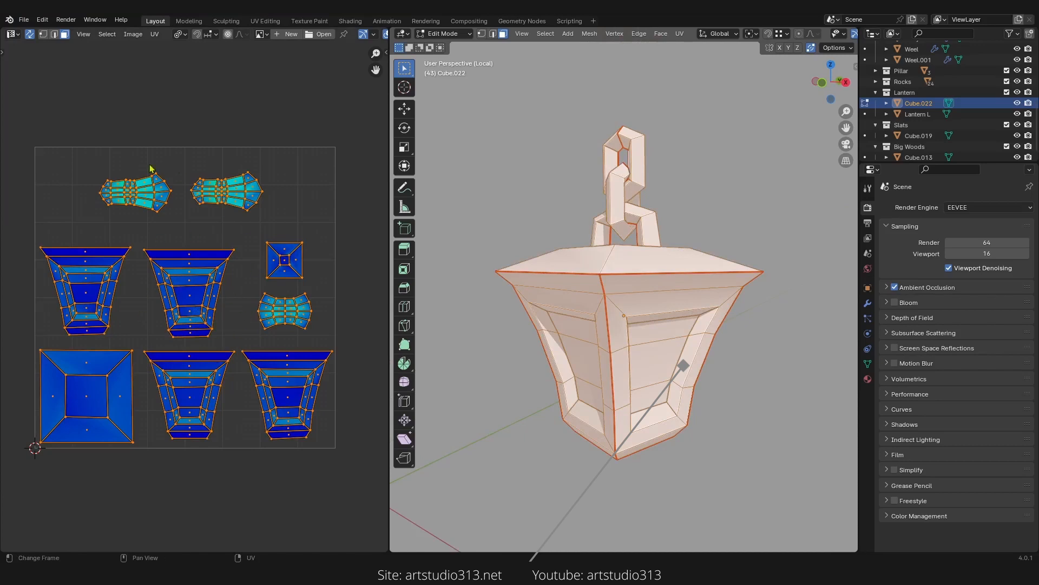
# Step: Switch the lantern from Edit Mode to Texture Paint mode
pyautogui.moveTo(644, 259); pyautogui.dragTo(600, 270, button='middle')
pyautogui.moveTo(193, 297)
pyautogui.keyDown('ctrl'); pyautogui.mouseDown(button='middle')
pyautogui.moveTo(195, 267)
pyautogui.moveTo(193, 286)
pyautogui.mouseUp(button='middle'); pyautogui.keyUp('ctrl')
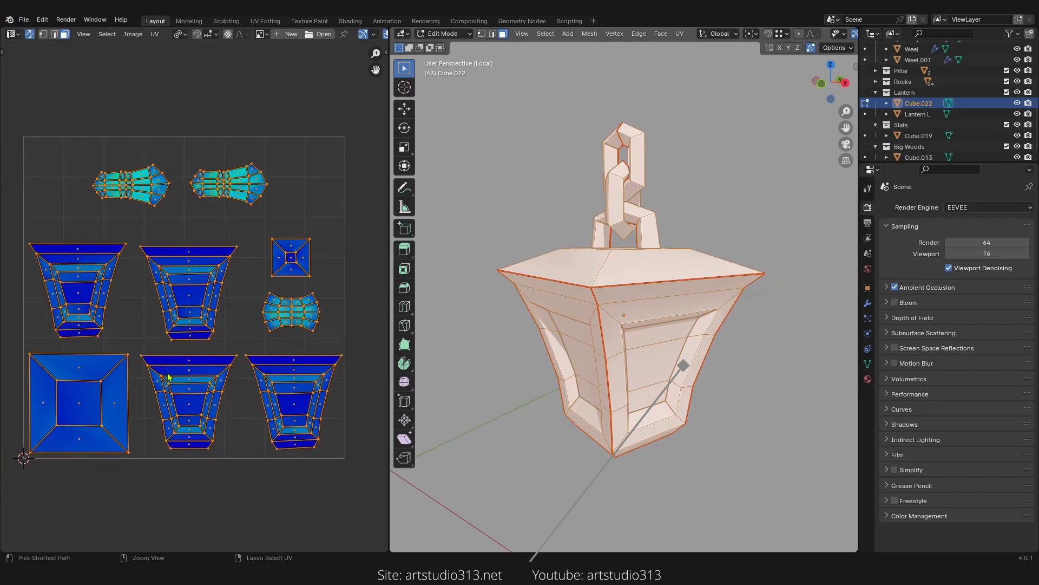
pyautogui.moveTo(634, 320); pyautogui.dragTo(600, 306, button='middle')
pyautogui.click(465, 34)
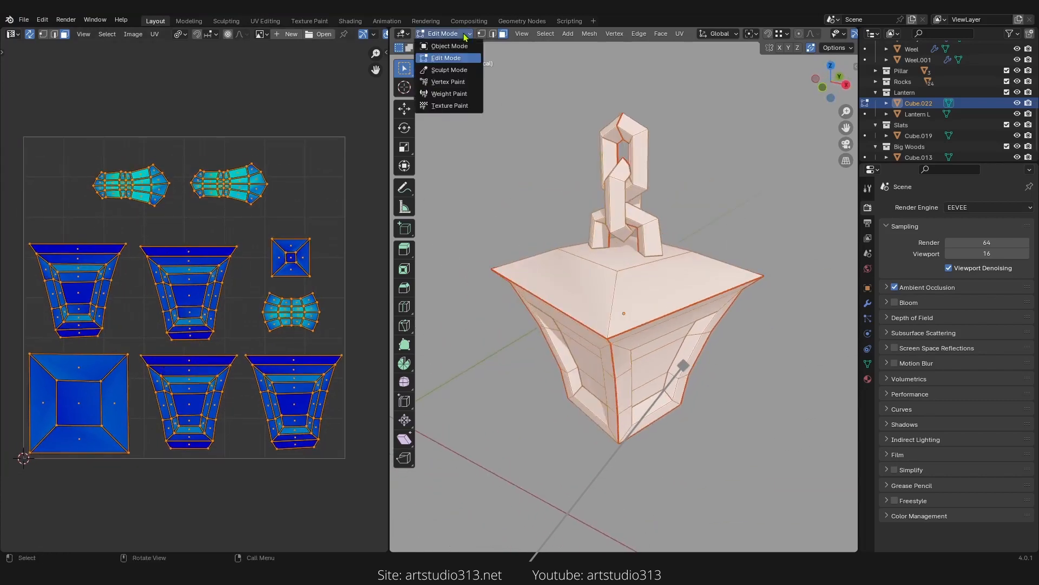
pyautogui.click(450, 106)
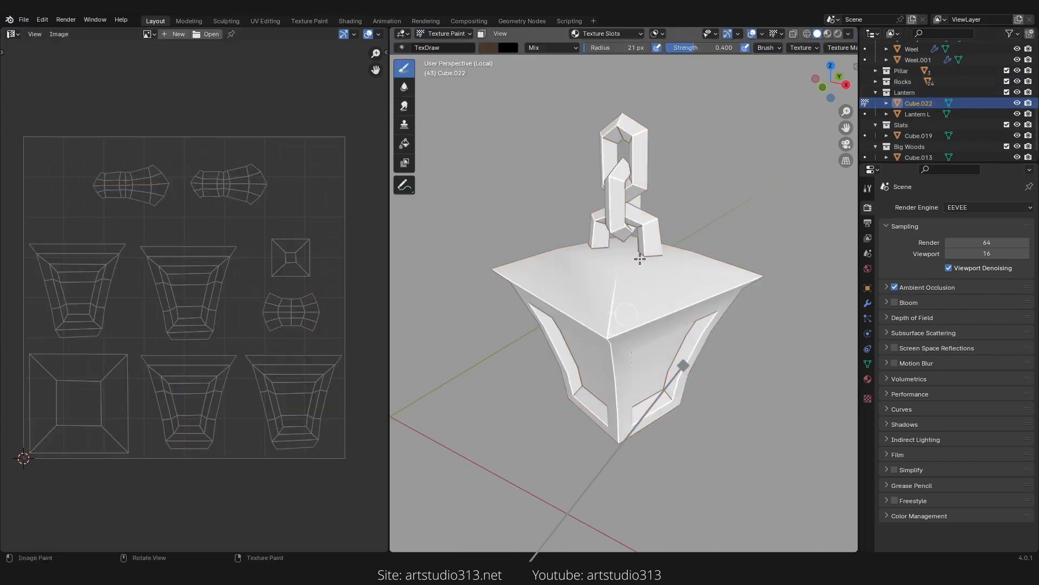
# Step: Select the Fill tool for painting the lantern
pyautogui.moveTo(634, 263); pyautogui.dragTo(619, 277, button='middle')
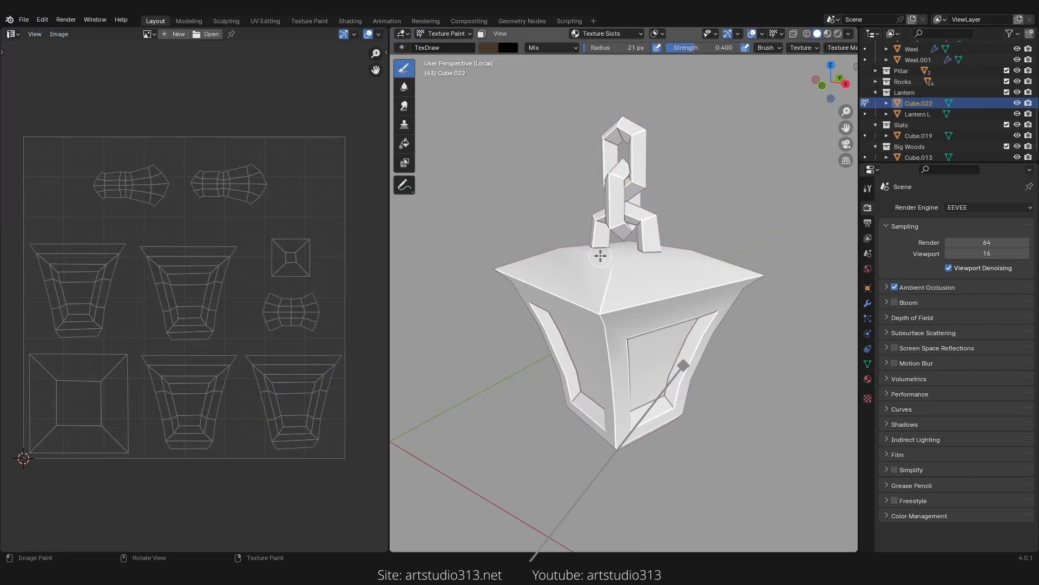
pyautogui.scroll(-1, 600, 256)
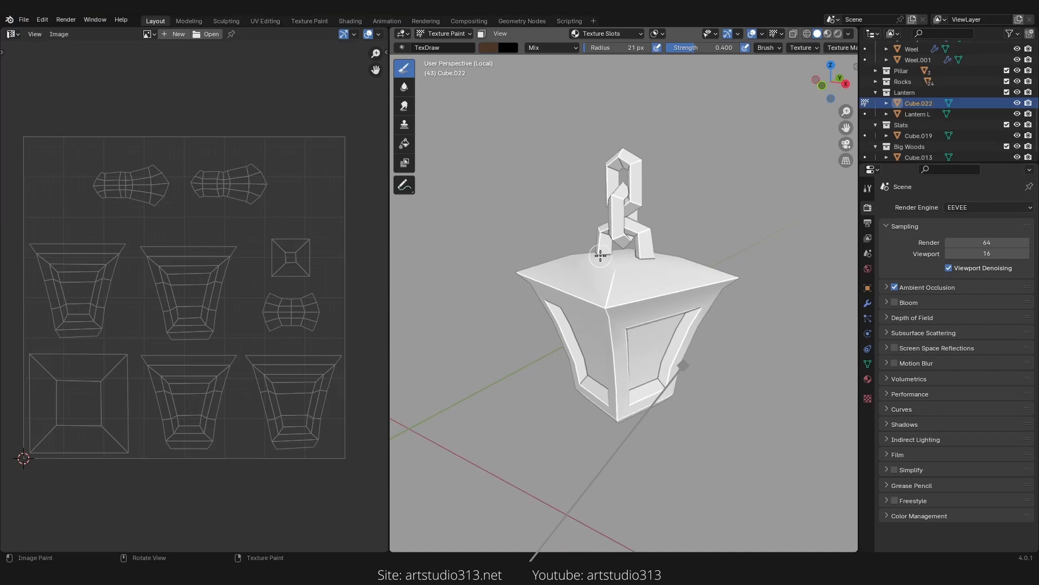
pyautogui.scroll(-1, 600, 256)
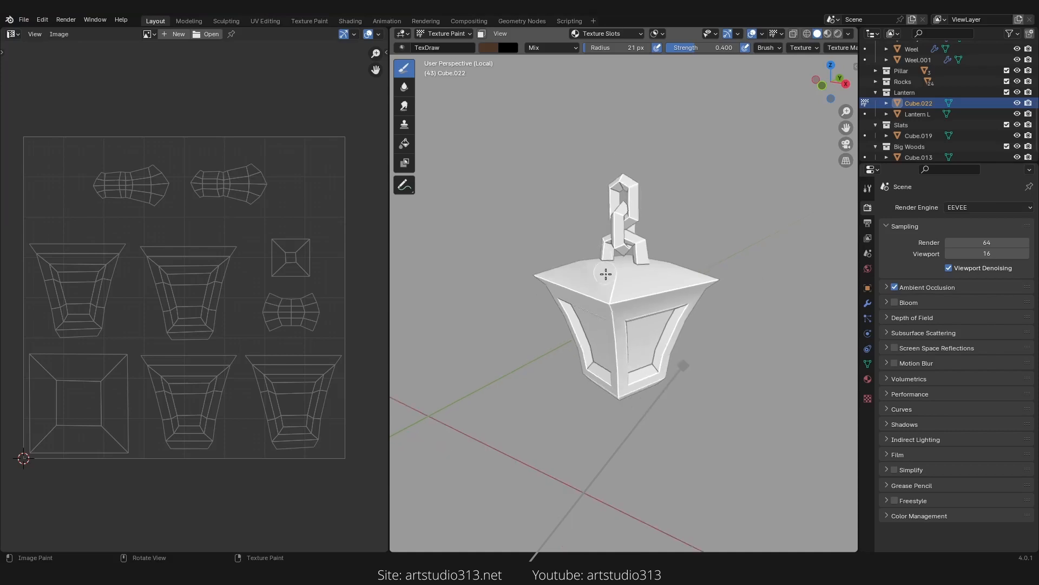
pyautogui.scroll(2, 608, 275)
pyautogui.moveTo(615, 285); pyautogui.dragTo(633, 276, button='middle')
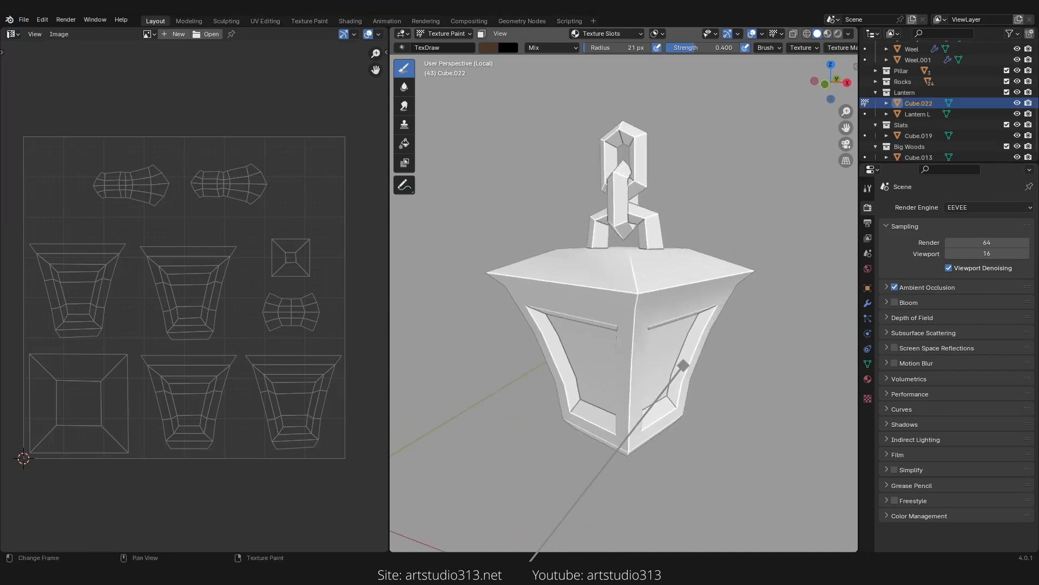
pyautogui.moveTo(675, 402); pyautogui.dragTo(604, 363, button='middle')
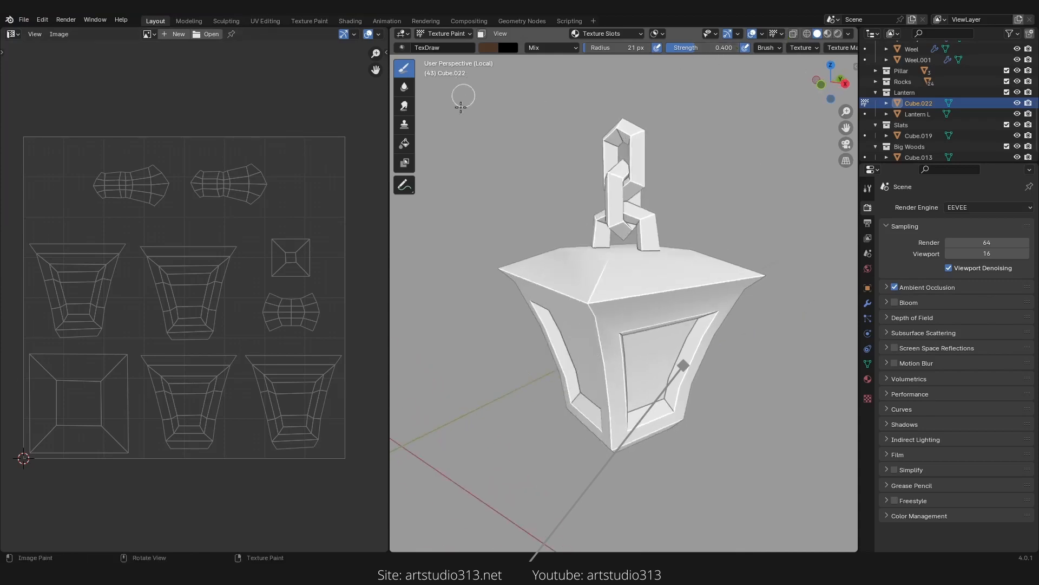
pyautogui.click(405, 146)
pyautogui.moveTo(650, 314); pyautogui.dragTo(671, 317, button='middle')
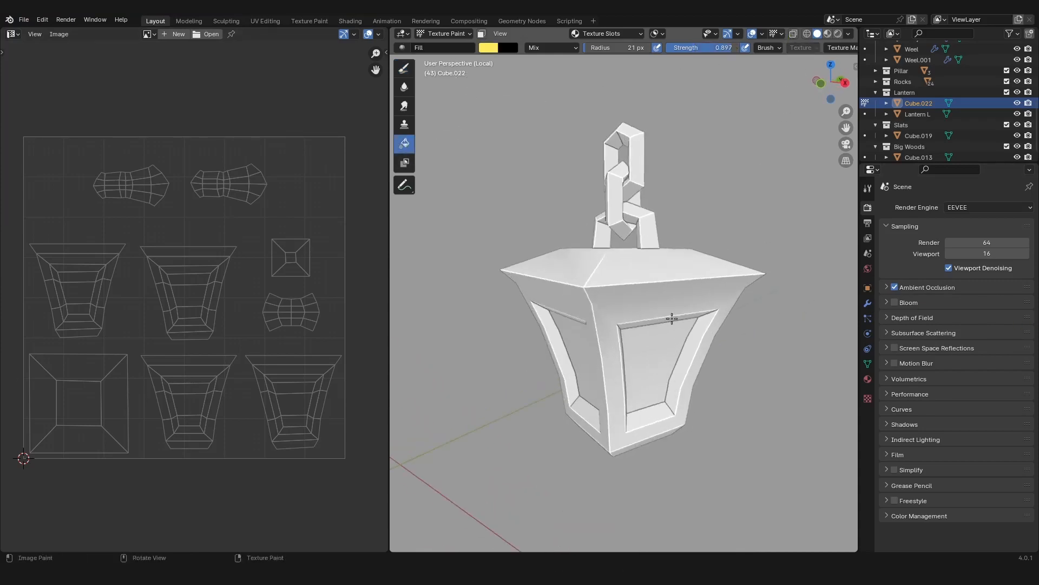
# Step: Open the Fill tool settings and pick the black swatch from the Metal colour palette
pyautogui.click(868, 188)
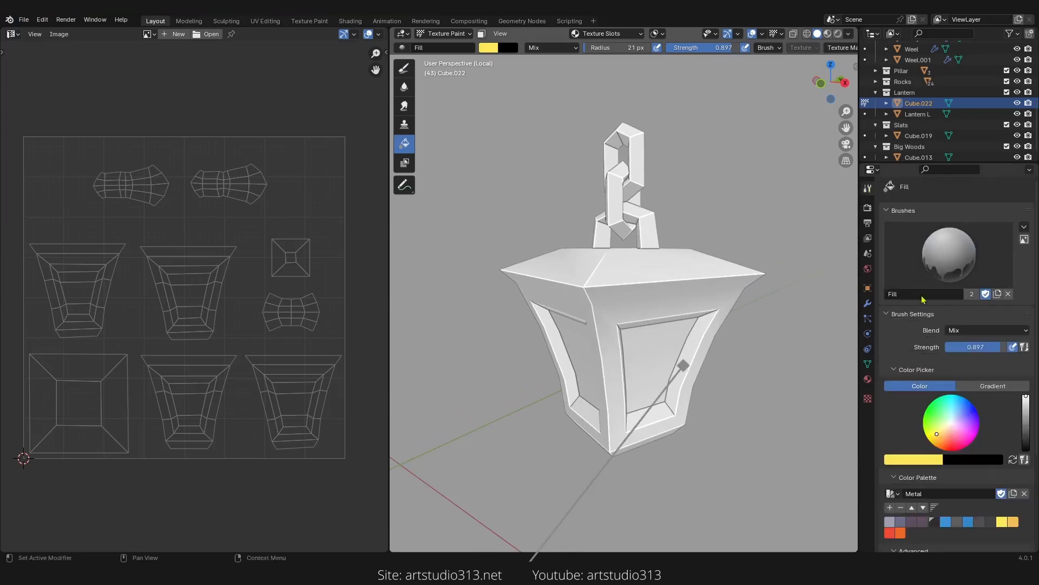
pyautogui.scroll(-5, 917, 352)
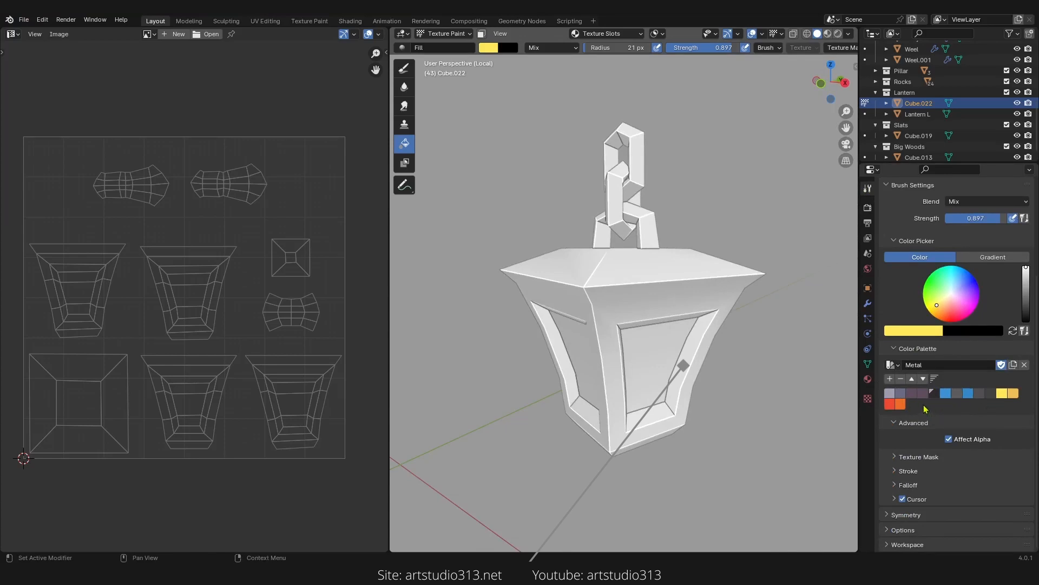
pyautogui.moveTo(593, 348); pyautogui.dragTo(618, 350, button='middle')
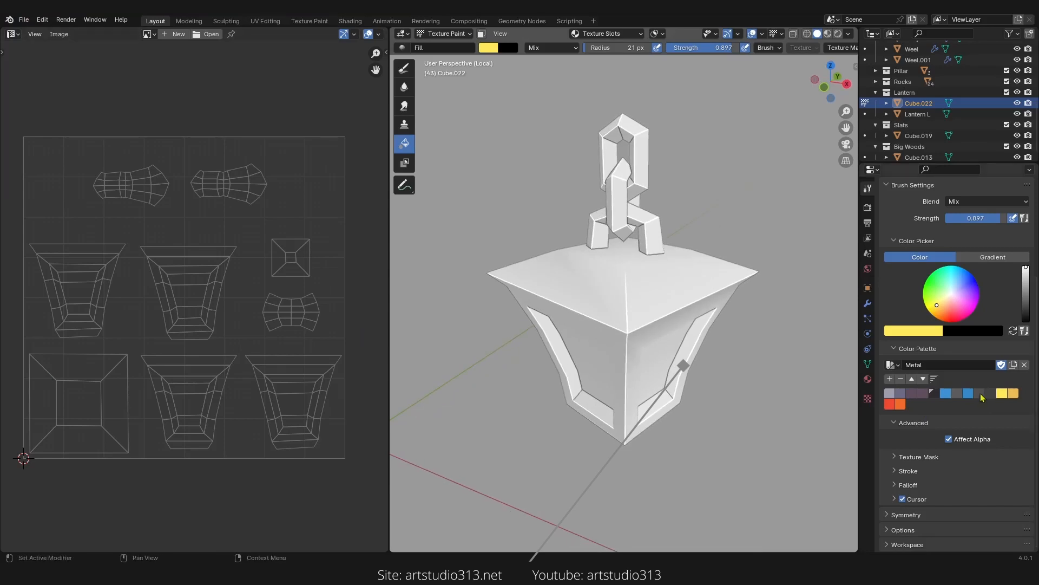
pyautogui.moveTo(967, 388); pyautogui.dragTo(967, 393, button='middle')
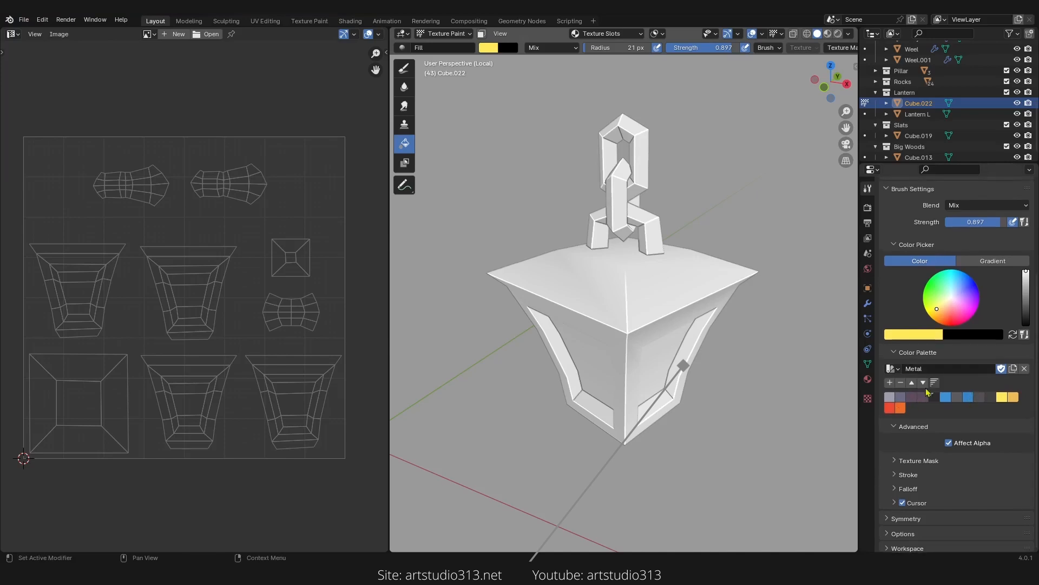
pyautogui.click(931, 369)
pyautogui.click(990, 398)
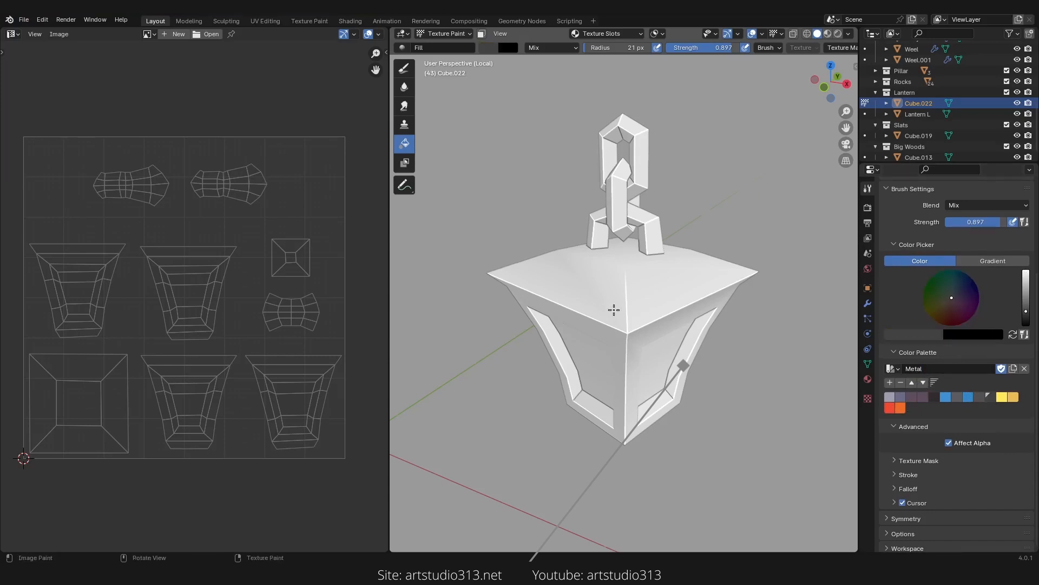
# Step: Add a Base Color texture slot to the lantern's material named Lantern Base color
pyautogui.moveTo(613, 308); pyautogui.dragTo(628, 297, button='middle')
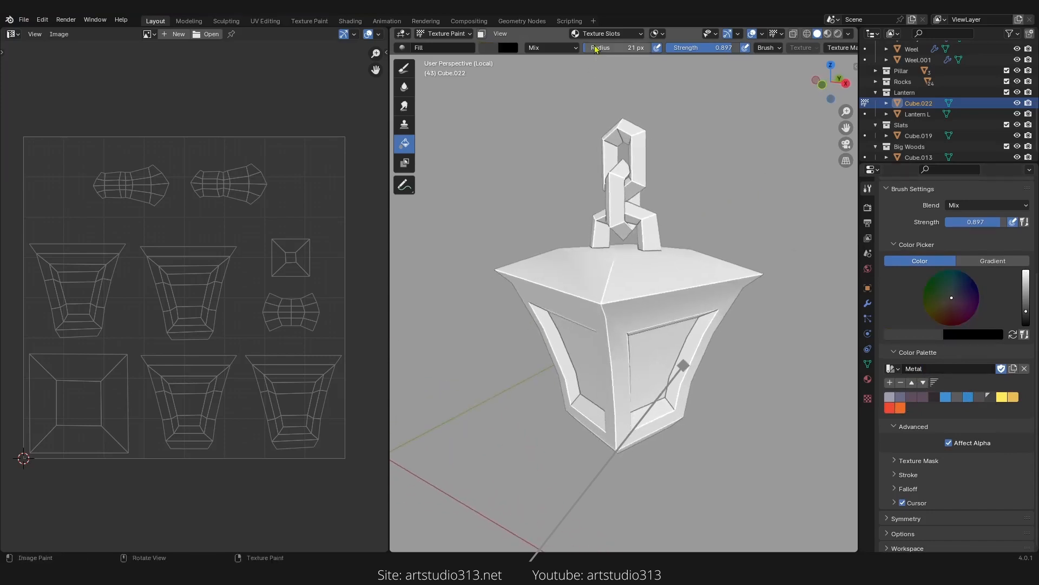
pyautogui.click(632, 39)
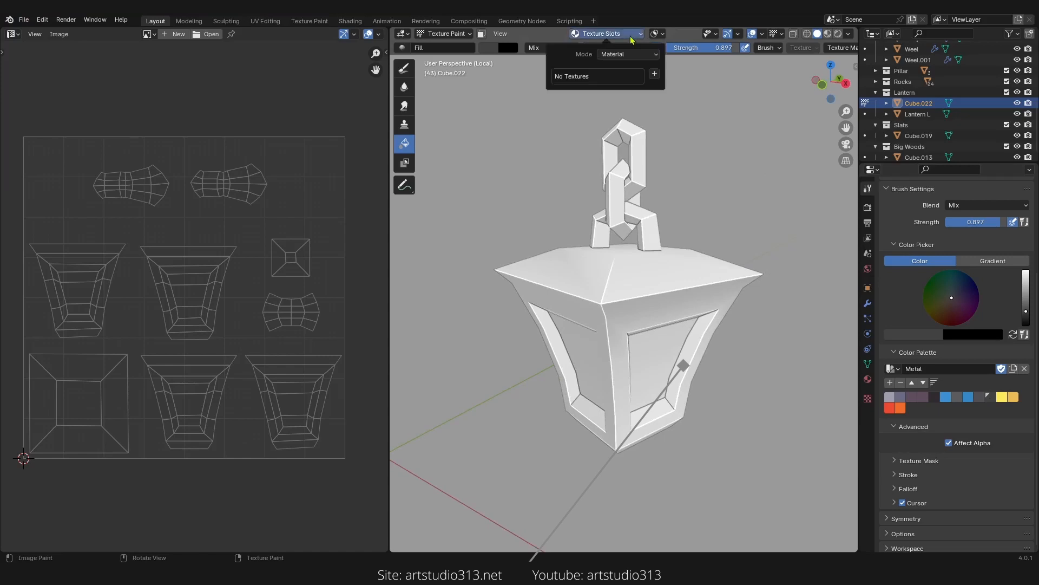
pyautogui.click(654, 76)
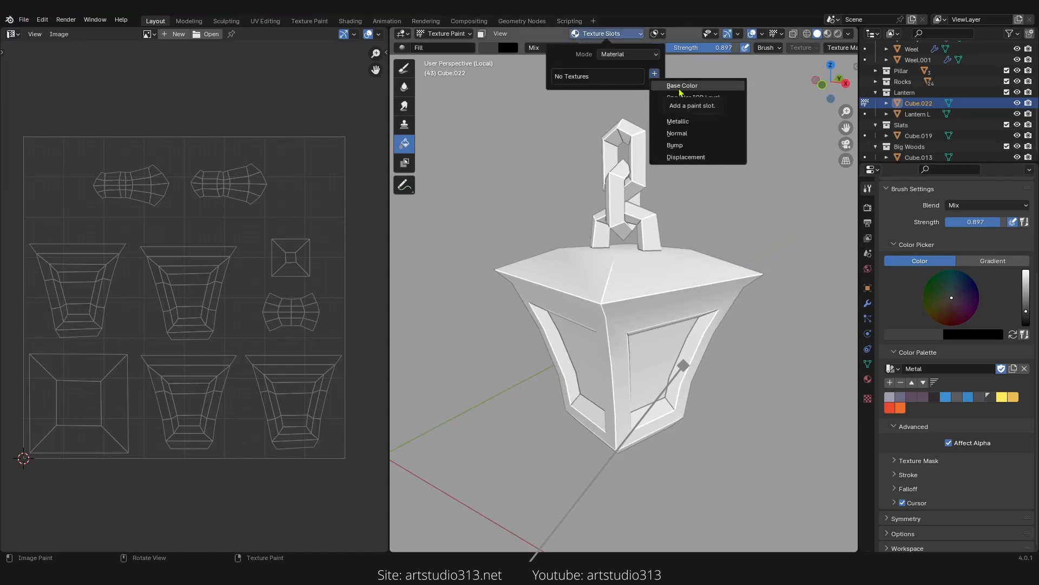
pyautogui.click(680, 86)
pyautogui.click(740, 106)
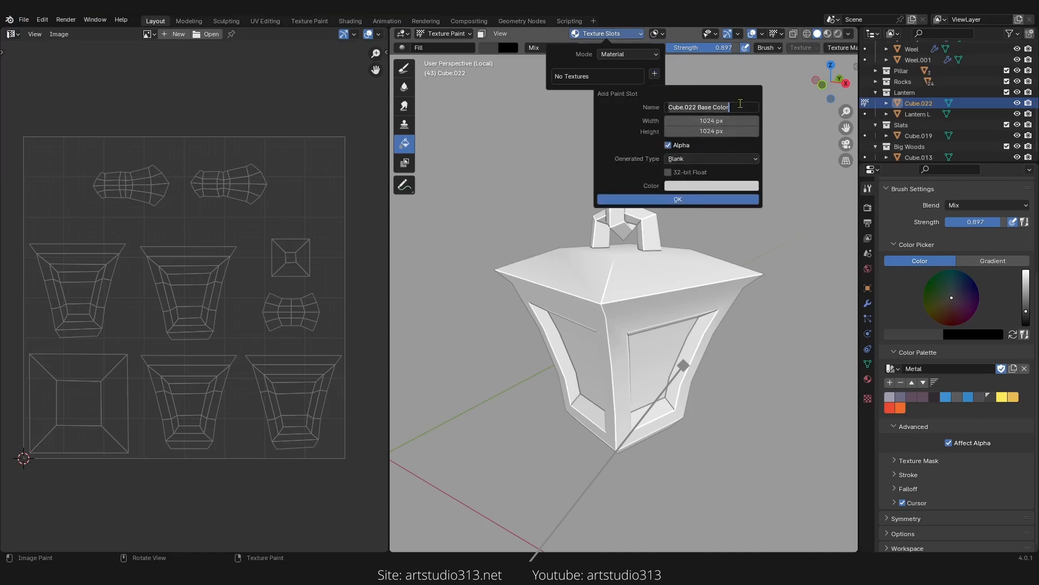
pyautogui.press('Home')
pyautogui.write('L')
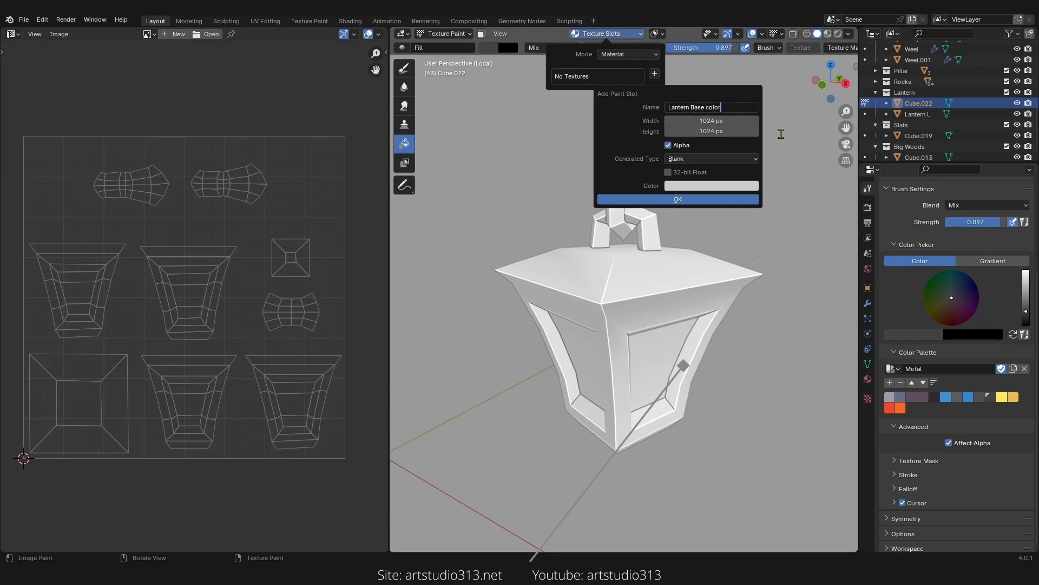
pyautogui.press('Return')
# Step: Set the new paint slot's width and height to 2048 px
pyautogui.click(718, 120)
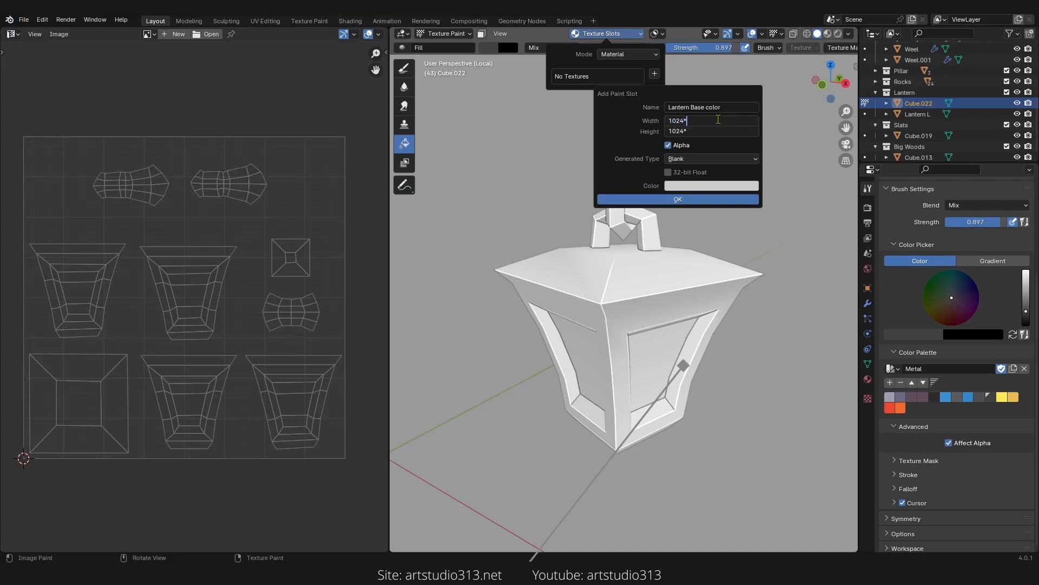
pyautogui.write('*')
pyautogui.press('Return')
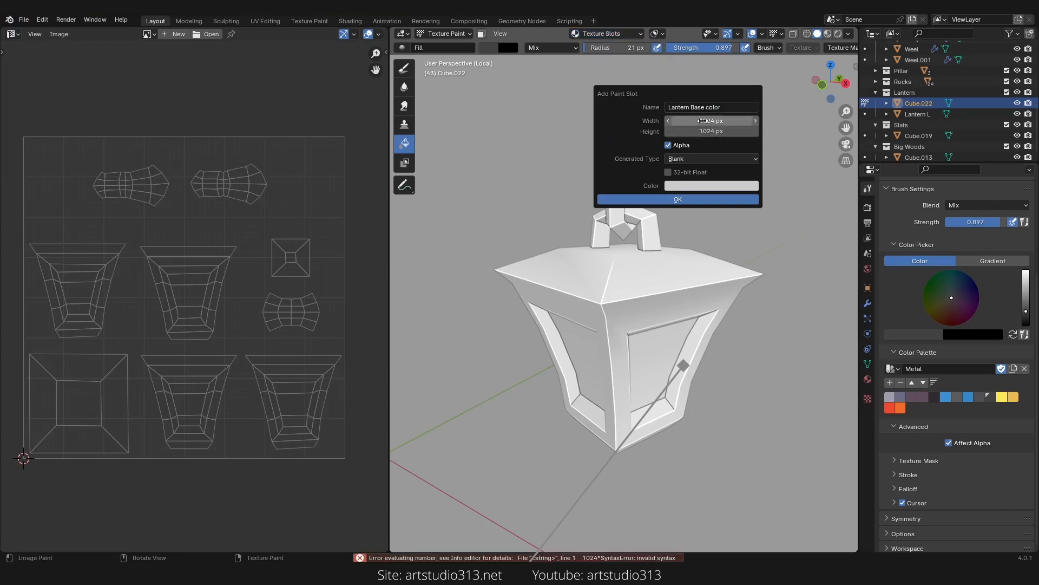
pyautogui.click(705, 121)
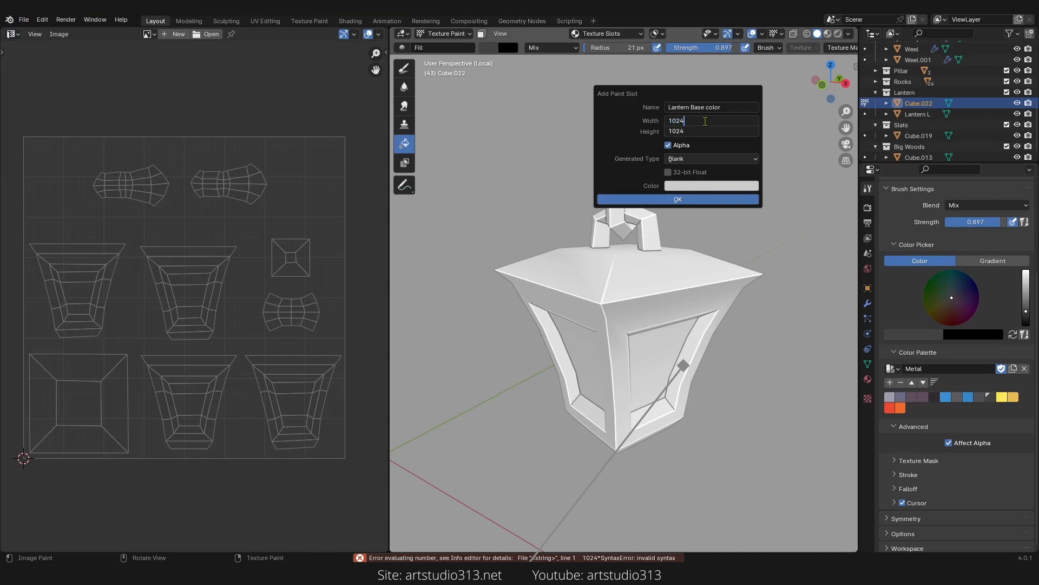
pyautogui.write('*2')
pyautogui.press('Return')
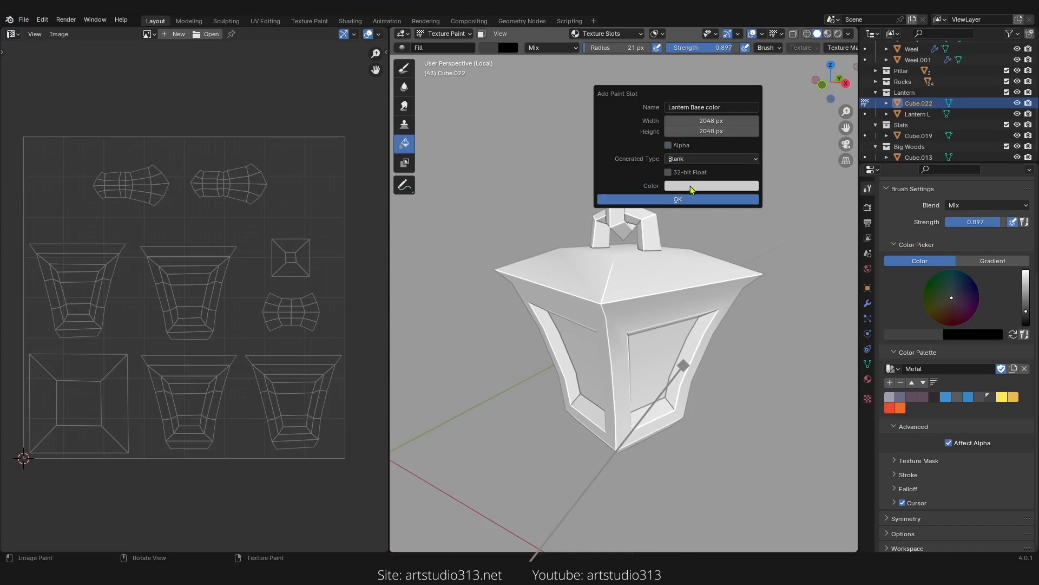
# Step: Set the slot's fill colour to a muted blue (hue 0.646, saturation 0.373, value 0.487) and create it
pyautogui.click(690, 186)
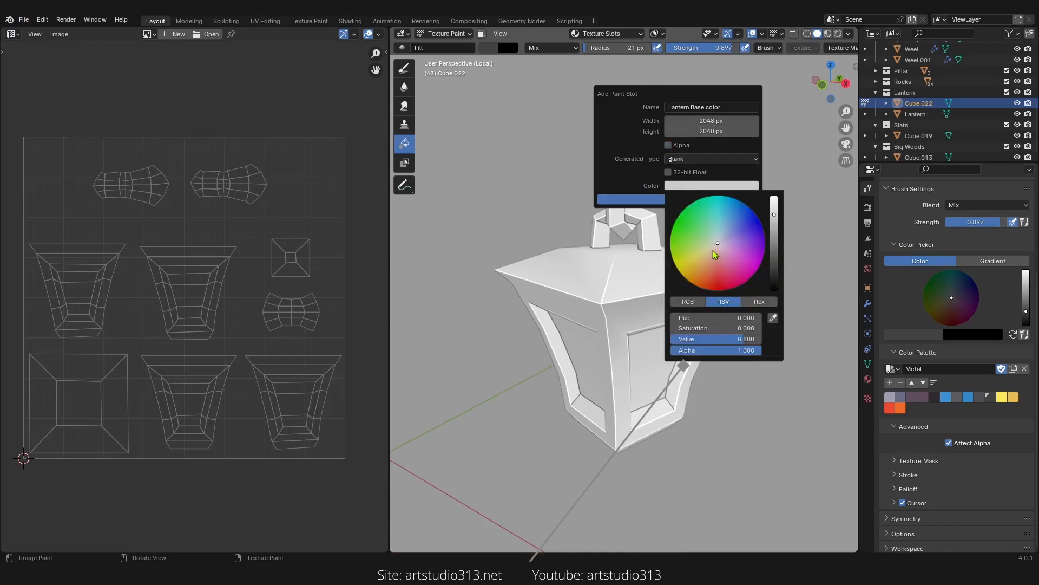
pyautogui.moveTo(706, 257); pyautogui.dragTo(736, 233)
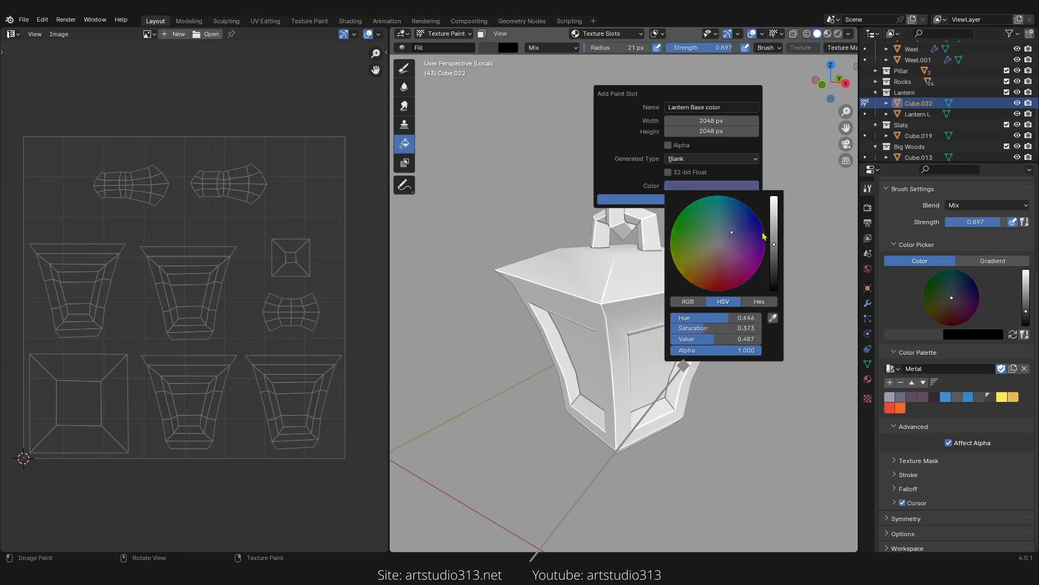
pyautogui.click(668, 201)
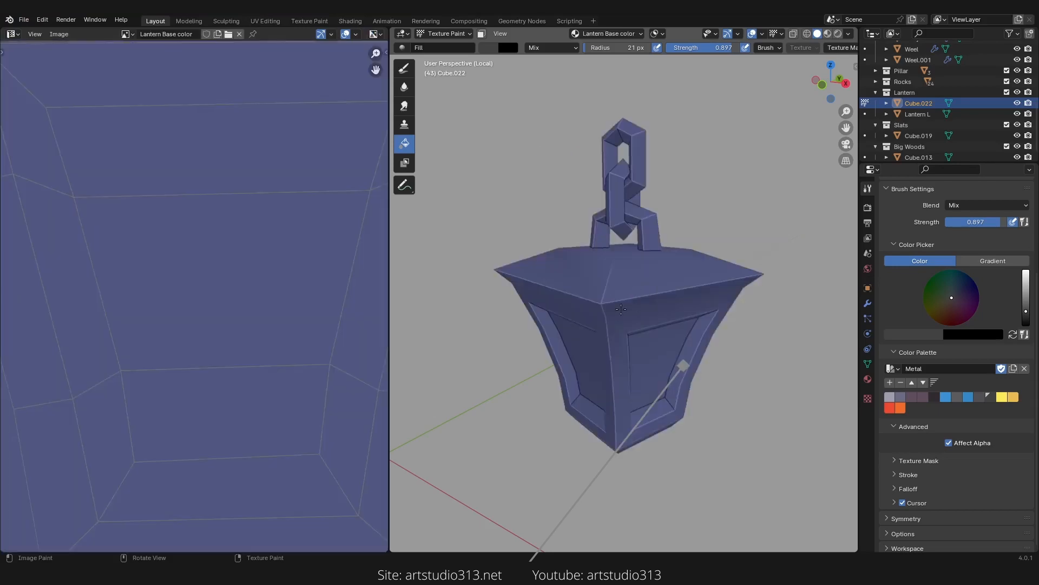
# Step: Sample the lantern's blue base colour as the brush colour
pyautogui.moveTo(637, 325)
pyautogui.mouseDown(button='middle')
pyautogui.moveTo(601, 317)
pyautogui.moveTo(642, 298)
pyautogui.moveTo(647, 279)
pyautogui.mouseUp(button='middle')
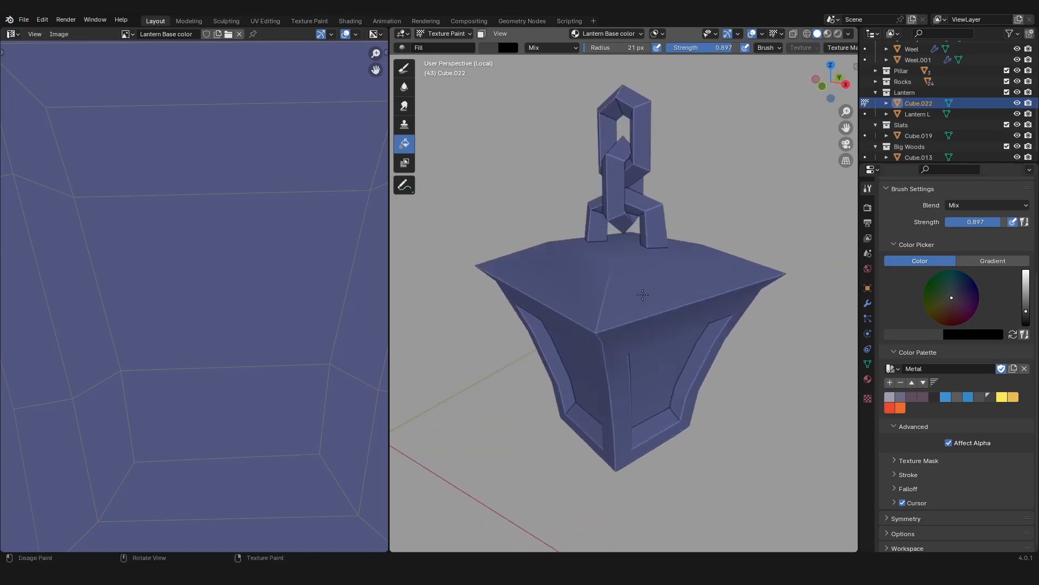
pyautogui.press('s')
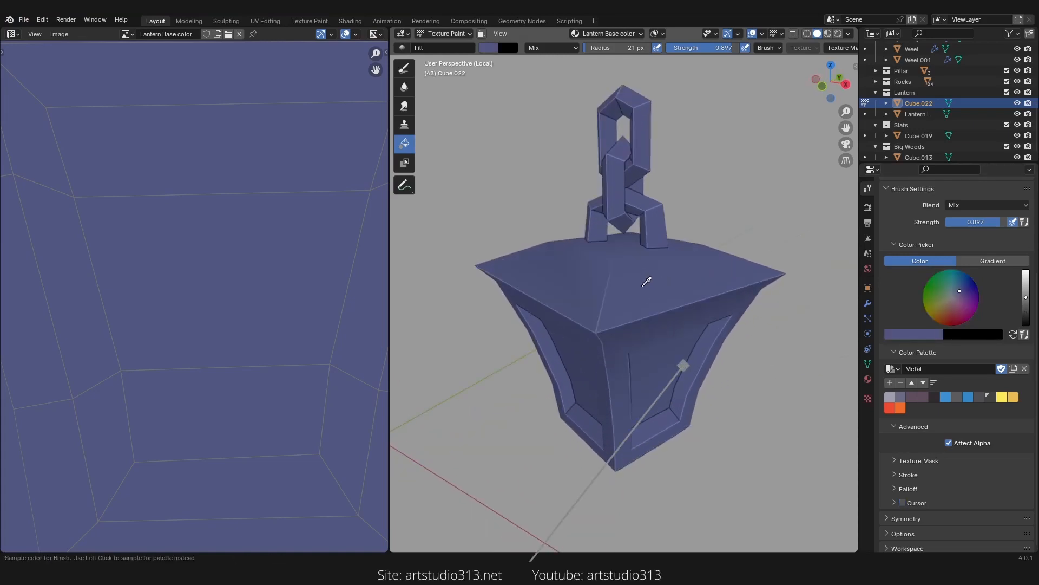
# Step: Add the sampled lantern blue as a new swatch in the Metal colour palette
pyautogui.click(648, 282)
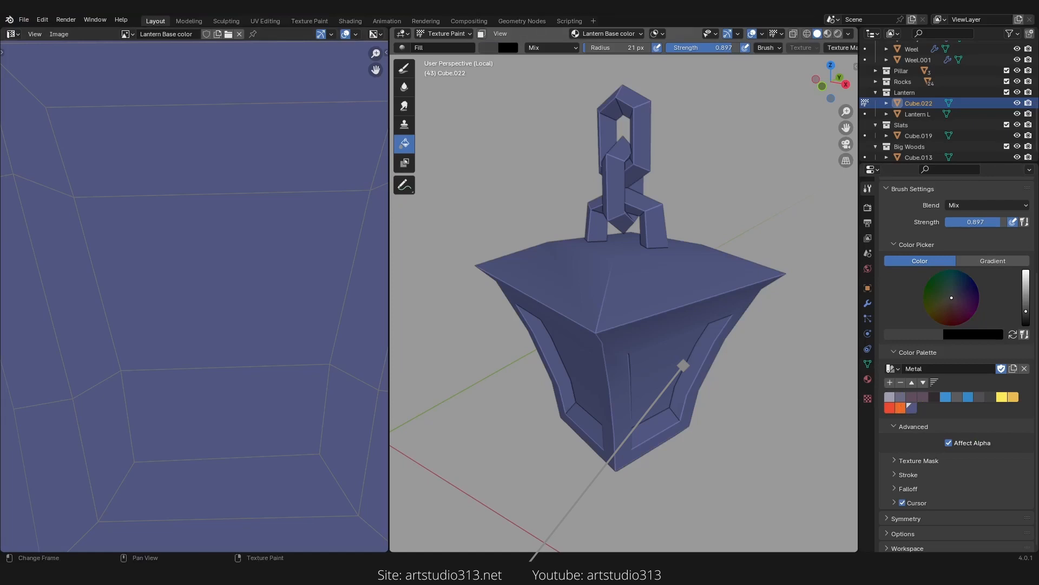
pyautogui.moveTo(683, 395); pyautogui.dragTo(617, 351, button='middle')
pyautogui.keyDown('ctrl'); pyautogui.moveTo(617, 352); pyautogui.dragTo(647, 332, button='middle'); pyautogui.keyUp('ctrl')
pyautogui.moveTo(647, 333); pyautogui.dragTo(654, 316, button='middle')
pyautogui.keyDown('ctrl'); pyautogui.moveTo(629, 283); pyautogui.dragTo(628, 303, button='middle'); pyautogui.keyUp('ctrl')
pyautogui.moveTo(628, 303)
pyautogui.mouseDown(button='middle')
pyautogui.moveTo(642, 334)
pyautogui.moveTo(644, 314)
pyautogui.mouseUp(button='middle')
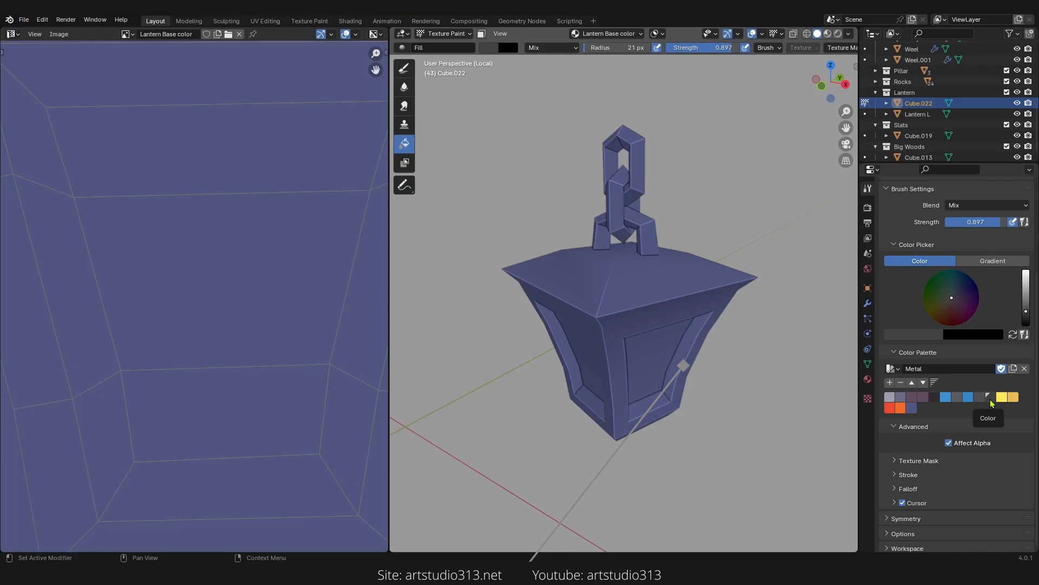
pyautogui.moveTo(466, 303); pyautogui.dragTo(483, 293, button='middle')
# Step: Switch to the TexDraw brush and set its radius to about 85 px and strength to 0.500
pyautogui.click(405, 69)
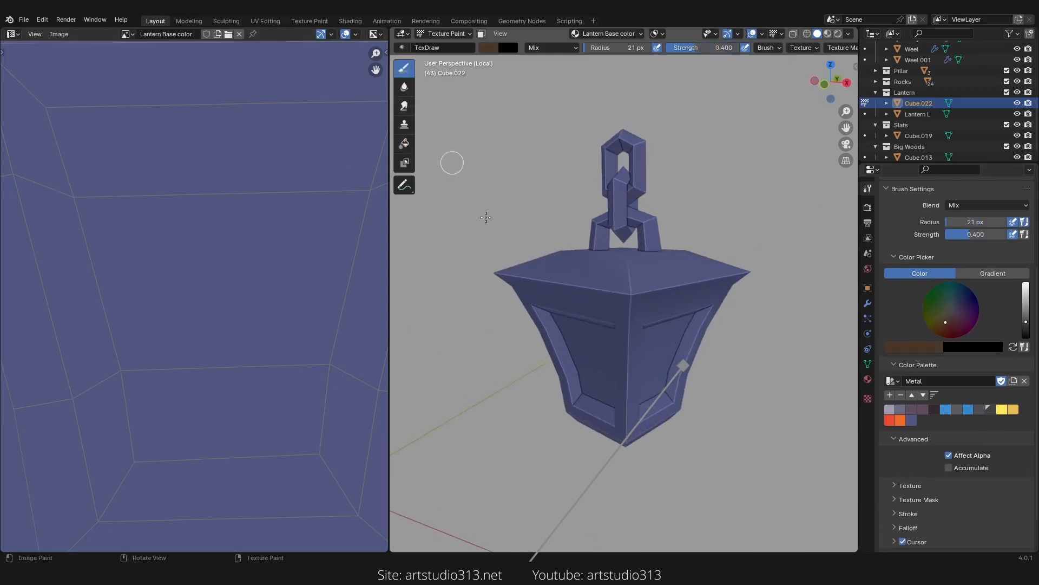
pyautogui.moveTo(578, 277); pyautogui.dragTo(585, 291, button='middle')
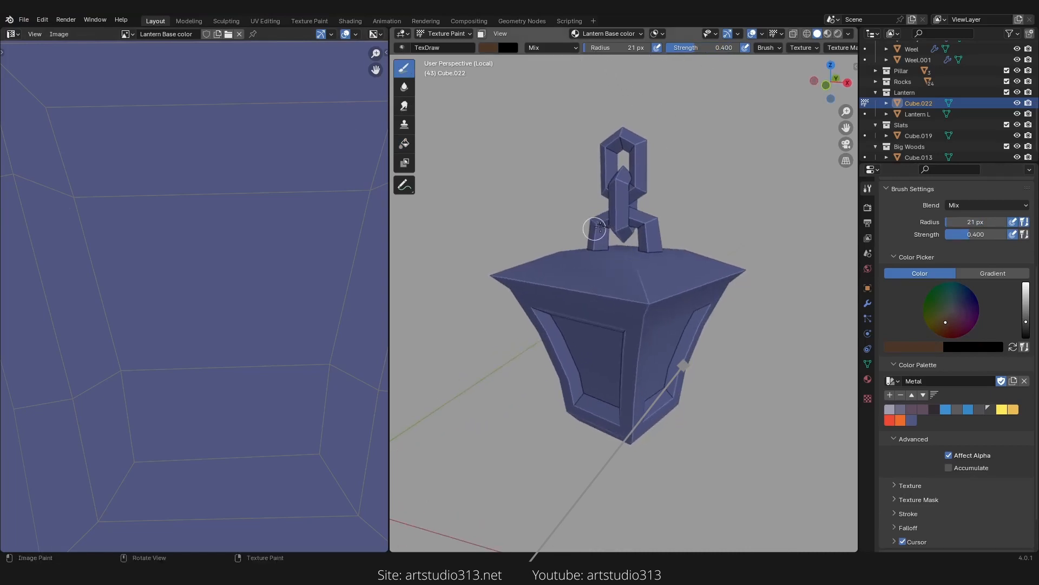
pyautogui.press('f')
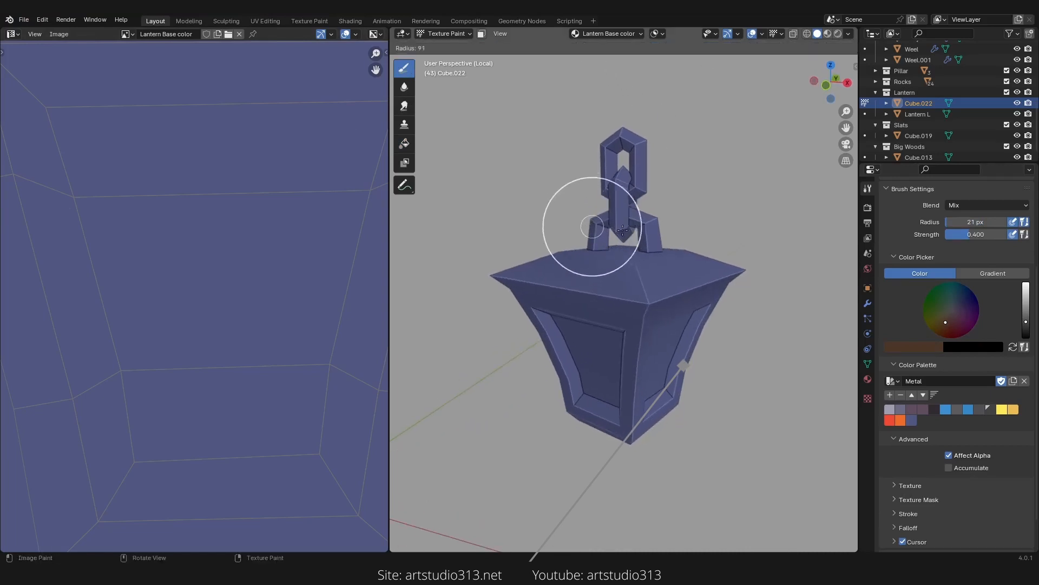
pyautogui.click(646, 223)
pyautogui.press('f')
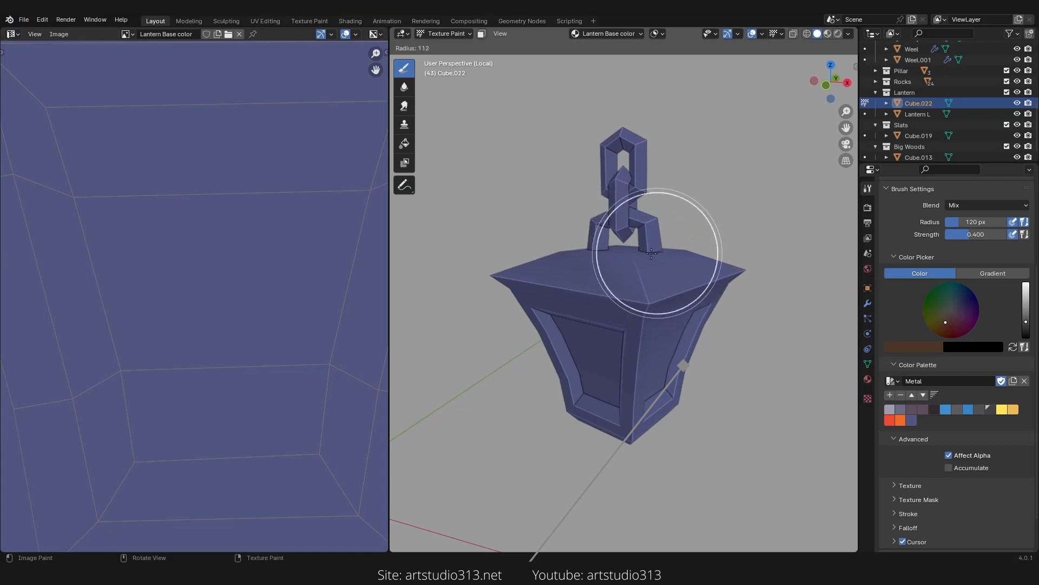
pyautogui.click(667, 295)
pyautogui.moveTo(663, 315); pyautogui.dragTo(649, 232, button='middle')
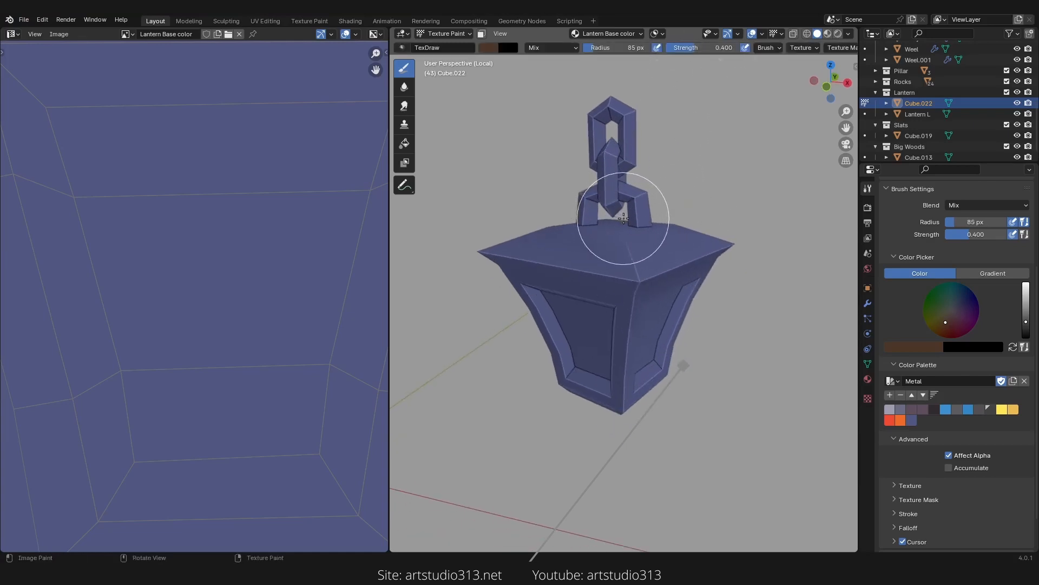
pyautogui.hotkey('shift', 'f')
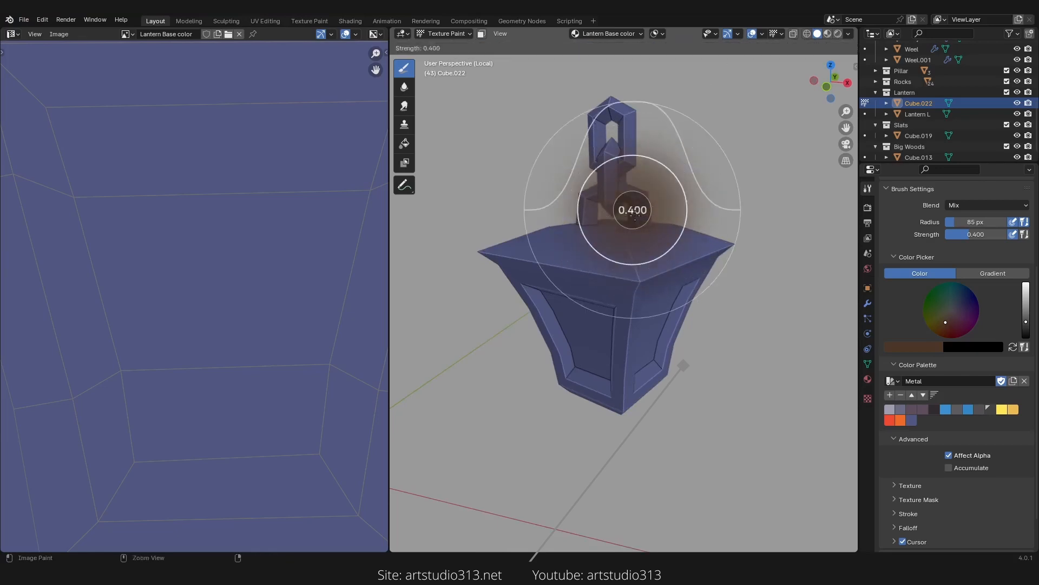
pyautogui.click(630, 216)
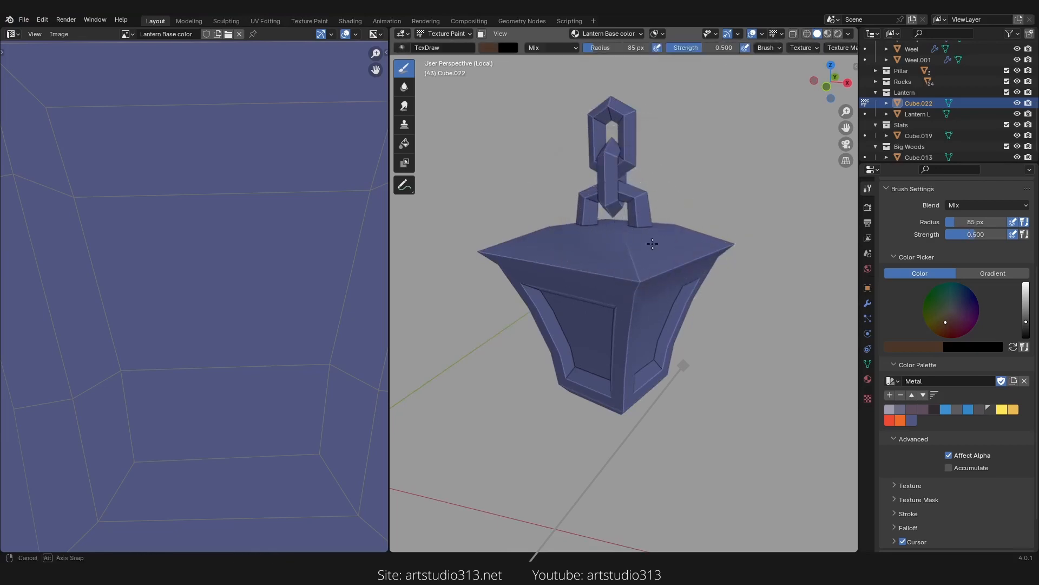
# Step: Paint brown shading along the lantern's lower edges in the 3D viewport
pyautogui.moveTo(631, 222); pyautogui.dragTo(687, 188, button='middle')
pyautogui.moveTo(669, 258); pyautogui.dragTo(652, 252, button='middle')
pyautogui.moveTo(634, 388); pyautogui.dragTo(645, 346, button='middle')
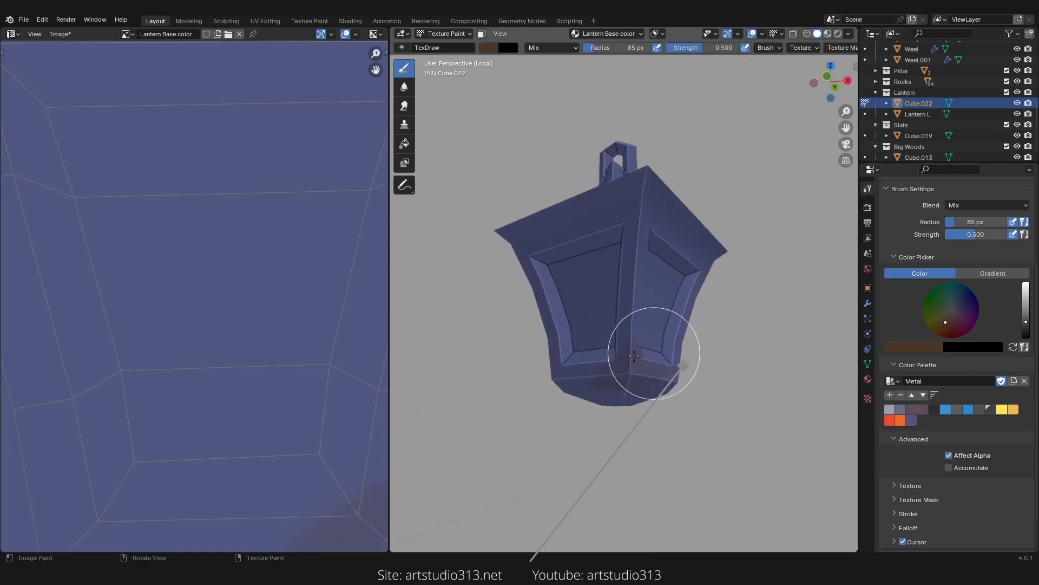
pyautogui.moveTo(644, 354); pyautogui.dragTo(612, 377)
# Step: Switch the image editor from View to Paint mode and zoom into the UV layout
pyautogui.moveTo(285, 285)
pyautogui.keyDown('ctrl'); pyautogui.mouseDown(button='middle')
pyautogui.moveTo(200, 425)
pyautogui.moveTo(208, 389)
pyautogui.mouseUp(button='middle'); pyautogui.keyUp('ctrl')
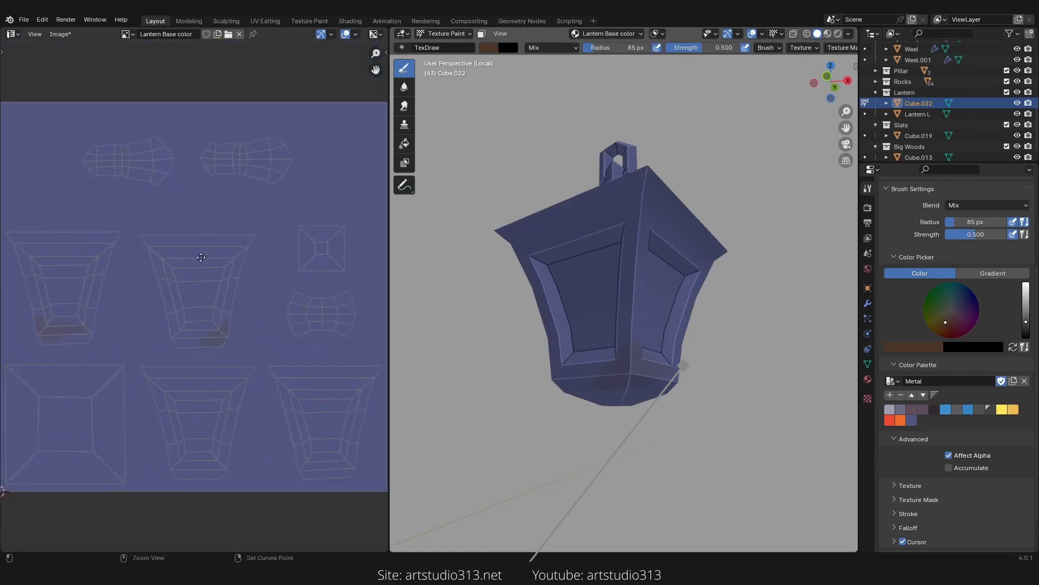
pyautogui.moveTo(194, 260)
pyautogui.keyDown('ctrl'); pyautogui.mouseDown(button='middle')
pyautogui.moveTo(202, 313)
pyautogui.moveTo(198, 291)
pyautogui.mouseUp(button='middle'); pyautogui.keyUp('ctrl')
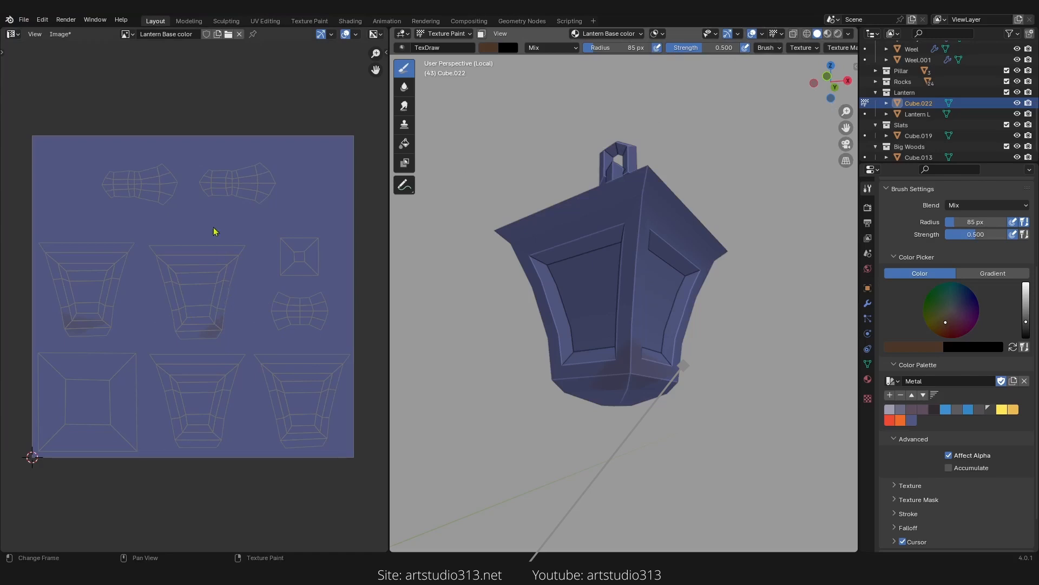
pyautogui.click(13, 34)
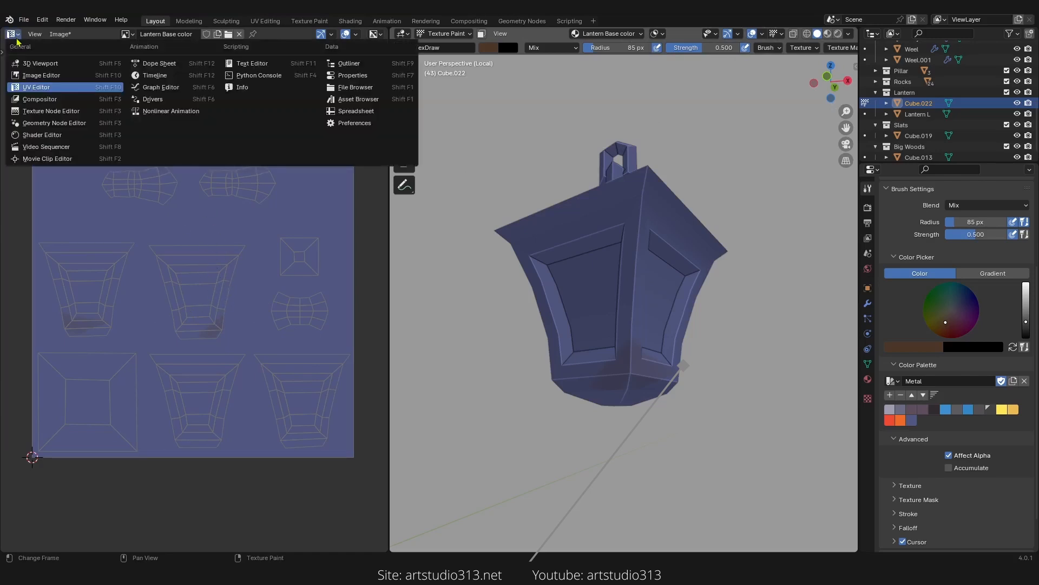
pyautogui.click(44, 76)
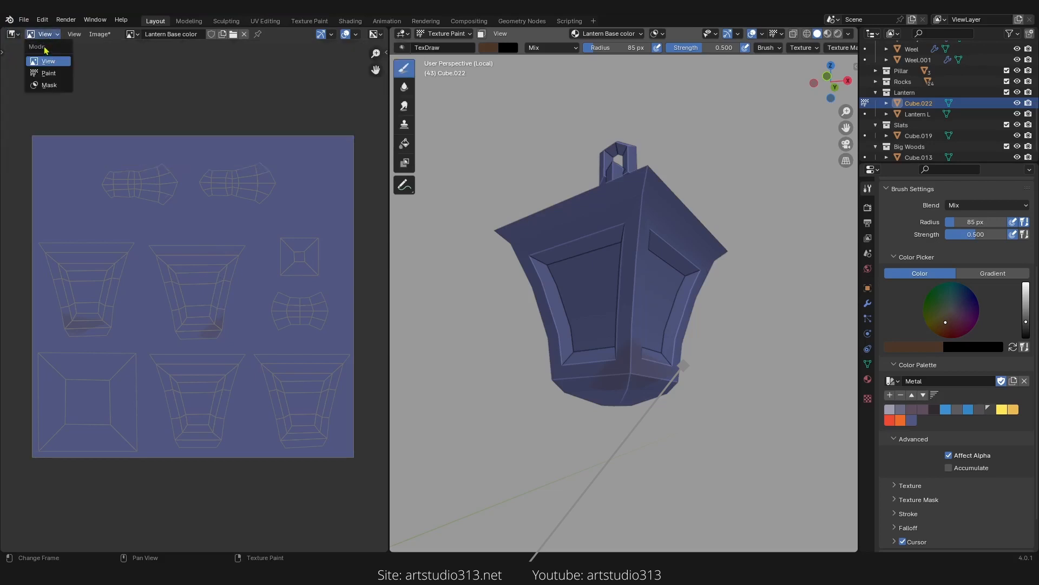
pyautogui.click(49, 76)
pyautogui.scroll(2, 238, 254)
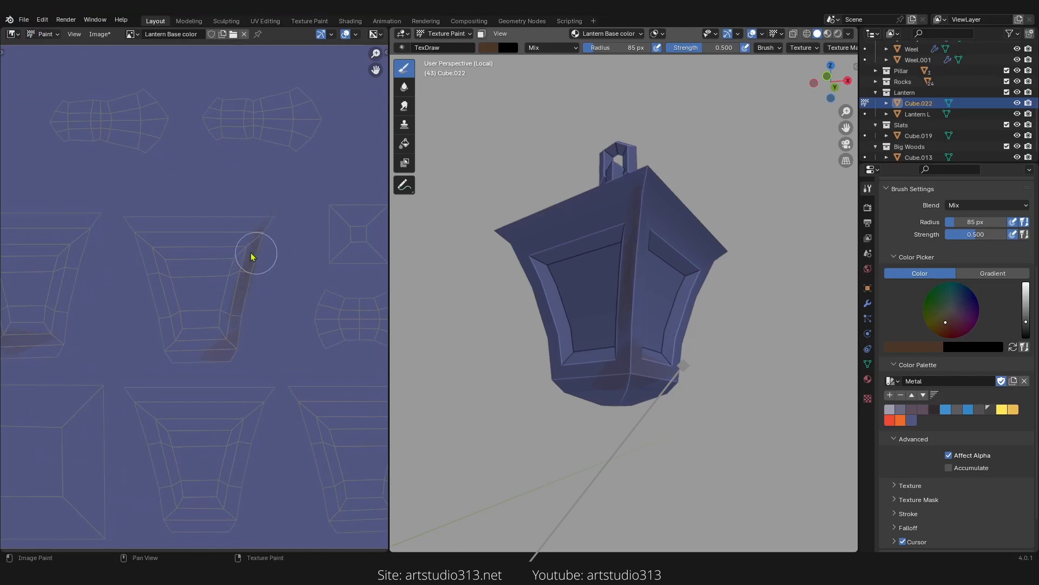
# Step: Paint brown shading directly onto the lantern's UV islands in the image editor
pyautogui.moveTo(602, 339)
pyautogui.mouseDown(button='middle')
pyautogui.moveTo(561, 341)
pyautogui.moveTo(605, 308)
pyautogui.moveTo(544, 321)
pyautogui.mouseUp(button='middle')
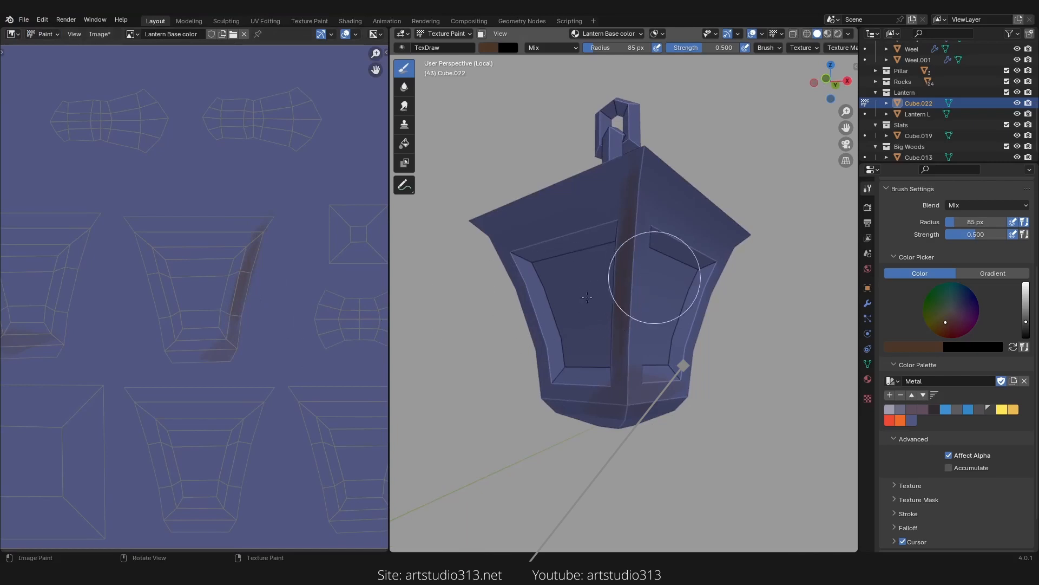
pyautogui.moveTo(238, 272)
pyautogui.keyDown('ctrl'); pyautogui.mouseDown(button='middle')
pyautogui.moveTo(235, 303)
pyautogui.moveTo(253, 280)
pyautogui.mouseUp(button='middle'); pyautogui.keyUp('ctrl')
pyautogui.moveTo(174, 329); pyautogui.dragTo(254, 311, button='middle')
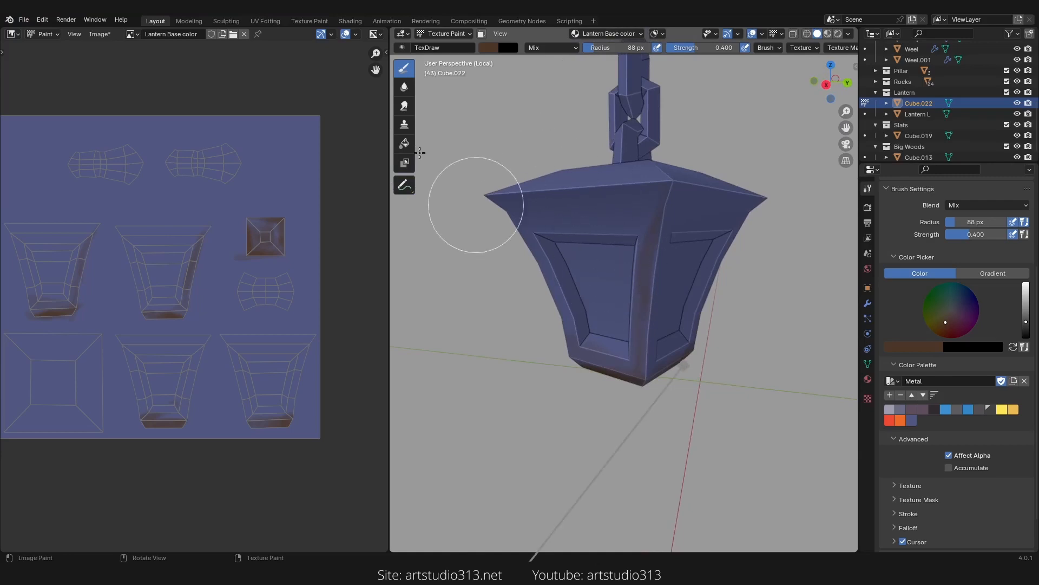
# Step: Fill the whole lantern with a dark grey colour using the Fill tool
pyautogui.click(404, 144)
pyautogui.moveTo(476, 181); pyautogui.dragTo(640, 341, button='middle')
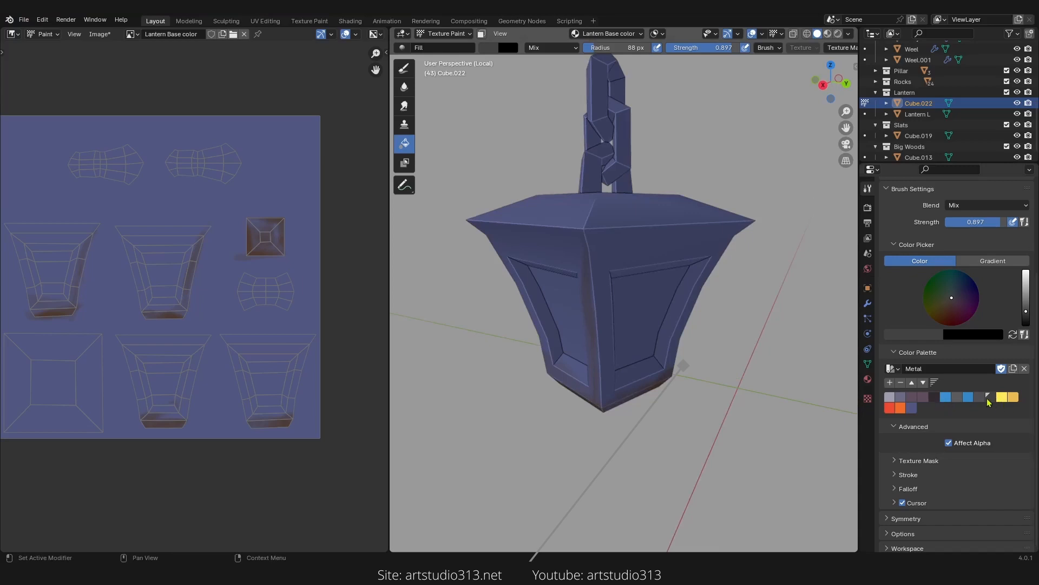
pyautogui.click(600, 284)
pyautogui.moveTo(655, 313)
pyautogui.mouseDown(button='middle')
pyautogui.moveTo(671, 343)
pyautogui.moveTo(656, 296)
pyautogui.moveTo(642, 319)
pyautogui.mouseUp(button='middle')
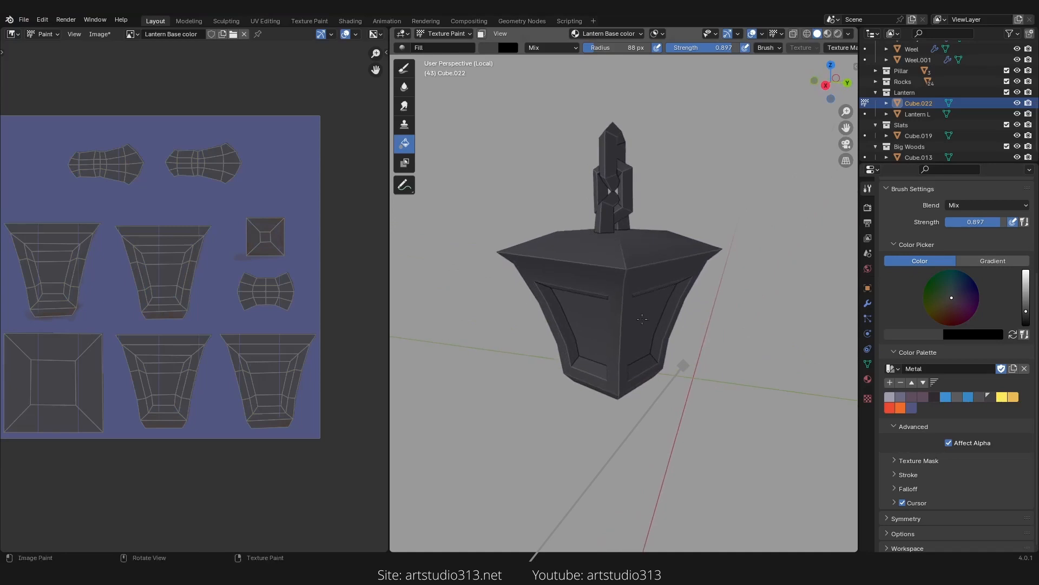
# Step: Paint darker shading on the lantern's lower body with the TexDraw brush, a dark palette swatch and about 136 px radius
pyautogui.click(405, 68)
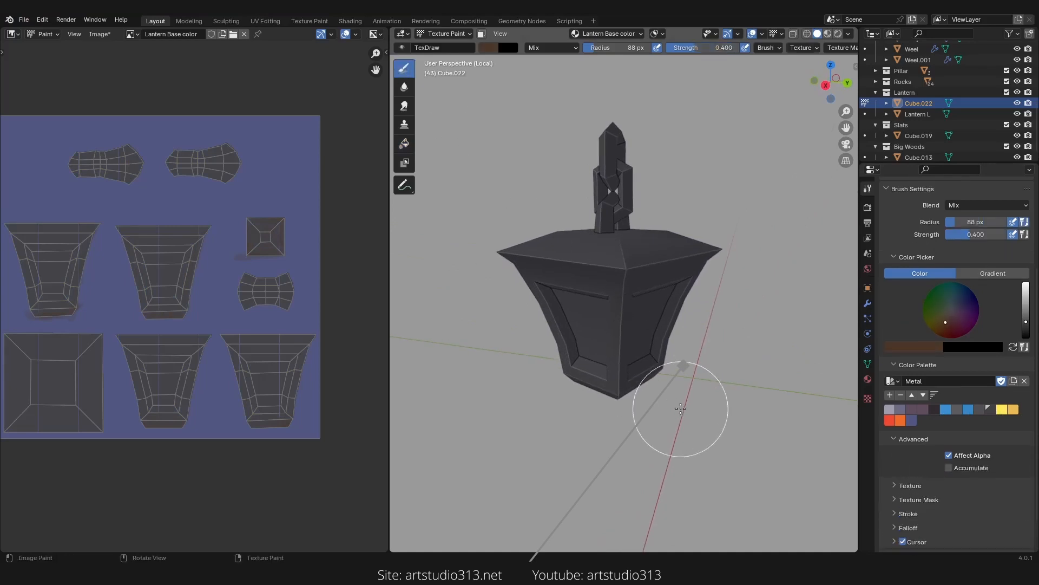
pyautogui.moveTo(669, 403); pyautogui.dragTo(783, 415, button='middle')
pyautogui.click(933, 410)
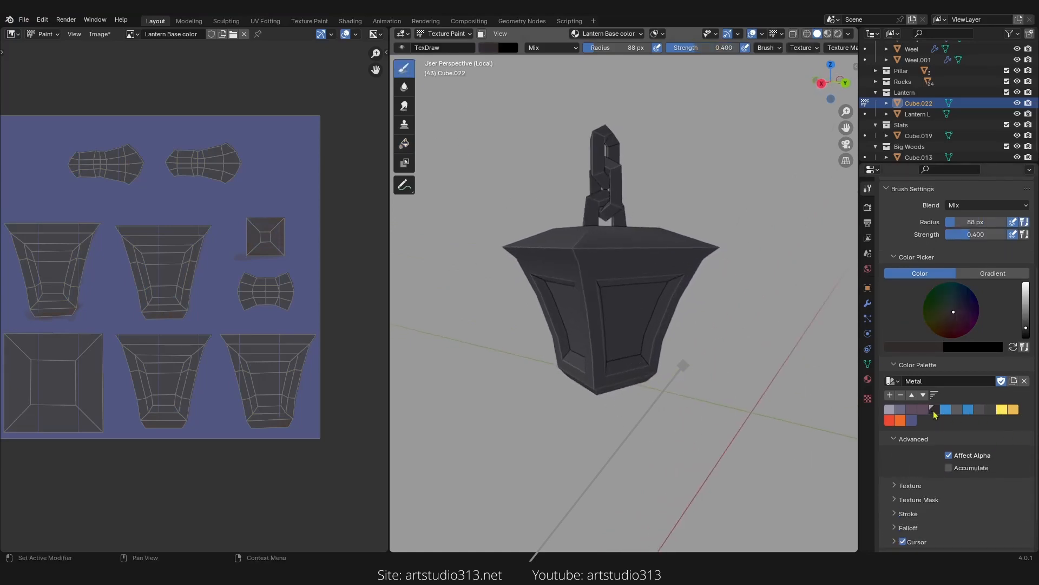
pyautogui.moveTo(784, 415); pyautogui.dragTo(698, 442, button='middle')
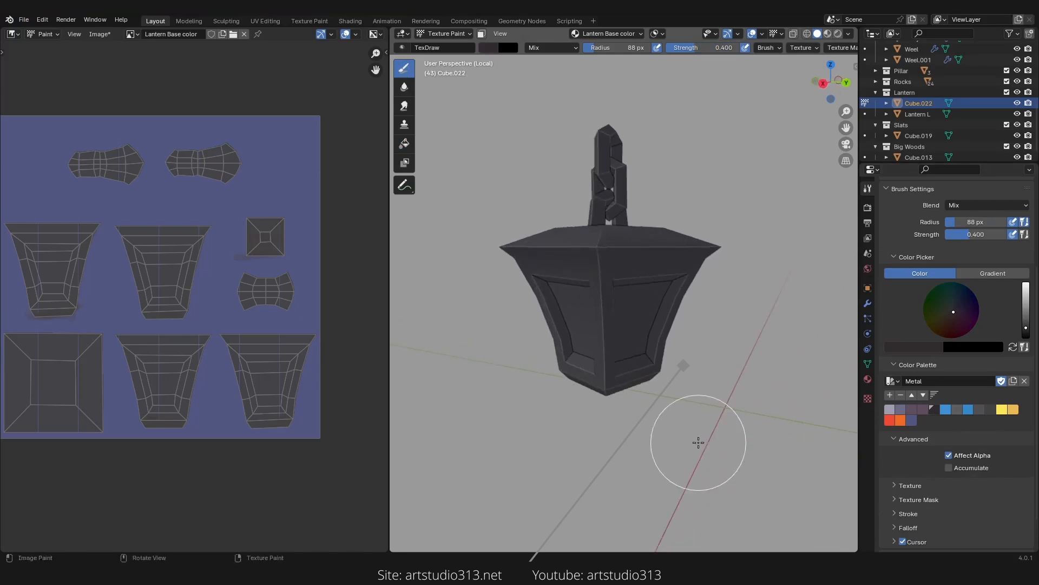
pyautogui.moveTo(437, 223); pyautogui.dragTo(660, 336, button='middle')
pyautogui.press('f')
pyautogui.click(680, 331)
pyautogui.moveTo(672, 336); pyautogui.dragTo(622, 360)
pyautogui.moveTo(696, 345); pyautogui.dragTo(639, 360, button='middle')
pyautogui.moveTo(663, 356); pyautogui.dragTo(627, 372)
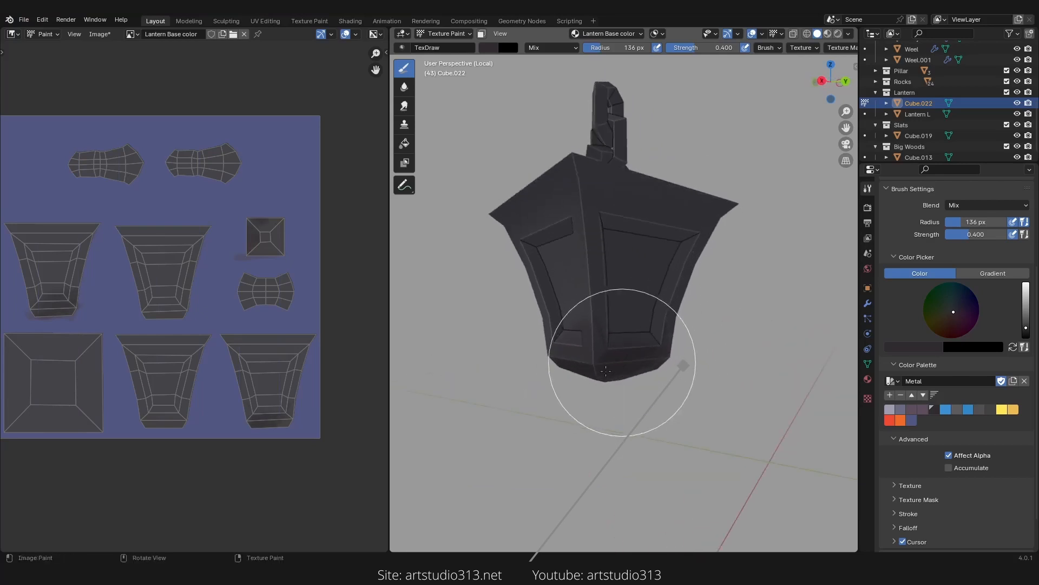
# Step: Darken the bottoms of the lantern's side panels with more strokes in the viewport and image editor
pyautogui.scroll(3, 644, 381)
pyautogui.press('f')
pyautogui.moveTo(573, 415); pyautogui.dragTo(583, 384)
pyautogui.moveTo(636, 422); pyautogui.dragTo(587, 426, button='middle')
pyautogui.moveTo(636, 401)
pyautogui.mouseDown(button='middle')
pyautogui.moveTo(590, 398)
pyautogui.moveTo(575, 409)
pyautogui.moveTo(641, 334)
pyautogui.mouseUp(button='middle')
pyautogui.scroll(2, 551, 405)
pyautogui.moveTo(639, 336)
pyautogui.mouseDown()
pyautogui.moveTo(611, 387)
pyautogui.moveTo(604, 372)
pyautogui.mouseUp()
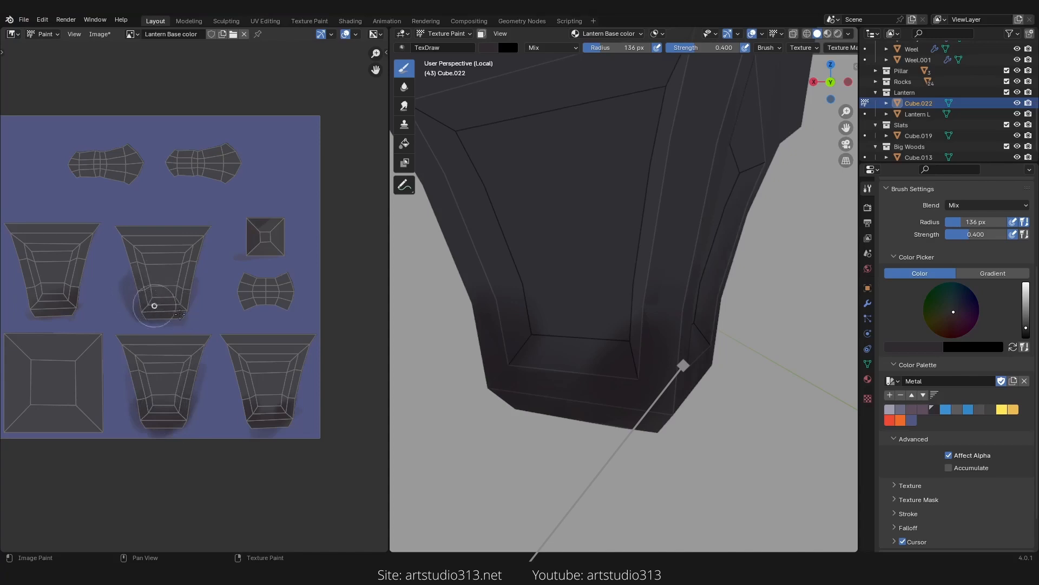
pyautogui.moveTo(182, 287); pyautogui.dragTo(175, 286)
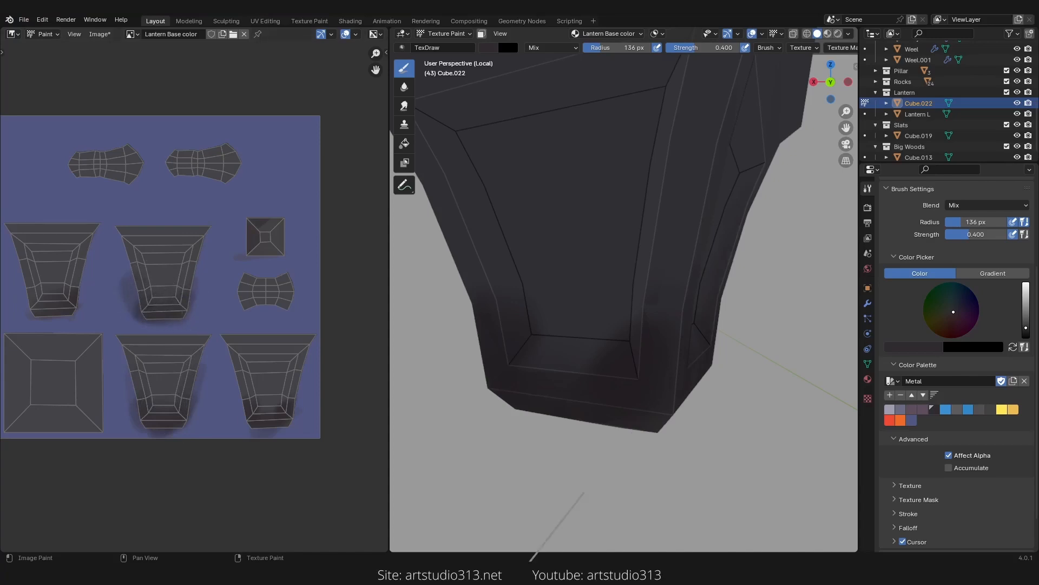
pyautogui.moveTo(159, 340); pyautogui.dragTo(198, 328, button='middle')
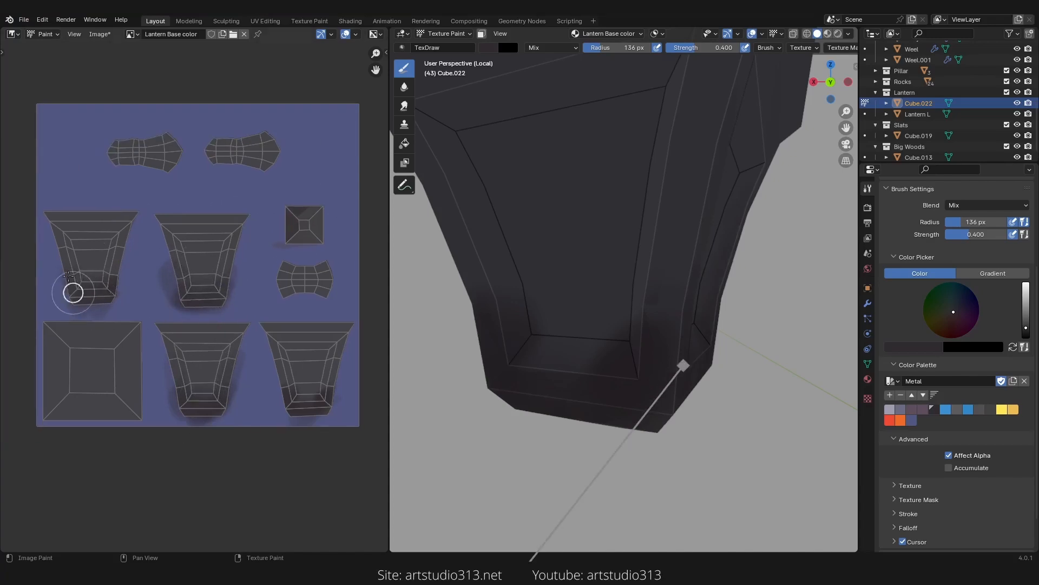
# Step: Reduce the brush radius to about 70 px and shade the front corner edge in orthographic view
pyautogui.keyDown('ctrl'); pyautogui.moveTo(626, 327); pyautogui.dragTo(636, 374, button='middle'); pyautogui.keyUp('ctrl')
pyautogui.press('f')
pyautogui.click(685, 267)
pyautogui.moveTo(685, 267)
pyautogui.mouseDown(button='middle')
pyautogui.moveTo(653, 263)
pyautogui.moveTo(677, 209)
pyautogui.mouseUp(button='middle')
pyautogui.press('KP_5')
pyautogui.moveTo(671, 249)
pyautogui.mouseDown(button='middle')
pyautogui.moveTo(644, 265)
pyautogui.moveTo(673, 226)
pyautogui.mouseUp(button='middle')
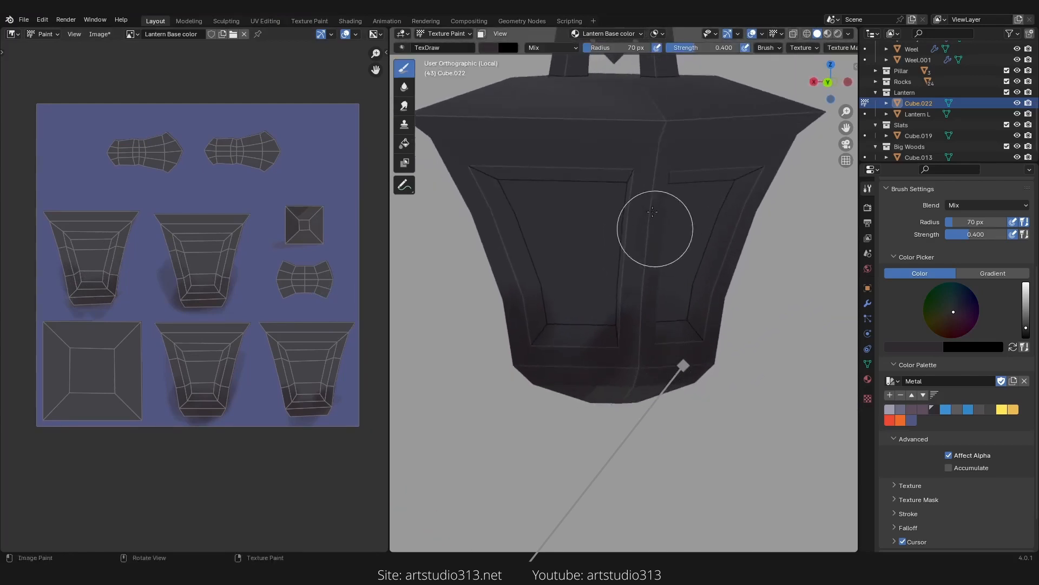
pyautogui.keyDown('ctrl'); pyautogui.moveTo(649, 314); pyautogui.dragTo(656, 263, button='middle'); pyautogui.keyUp('ctrl')
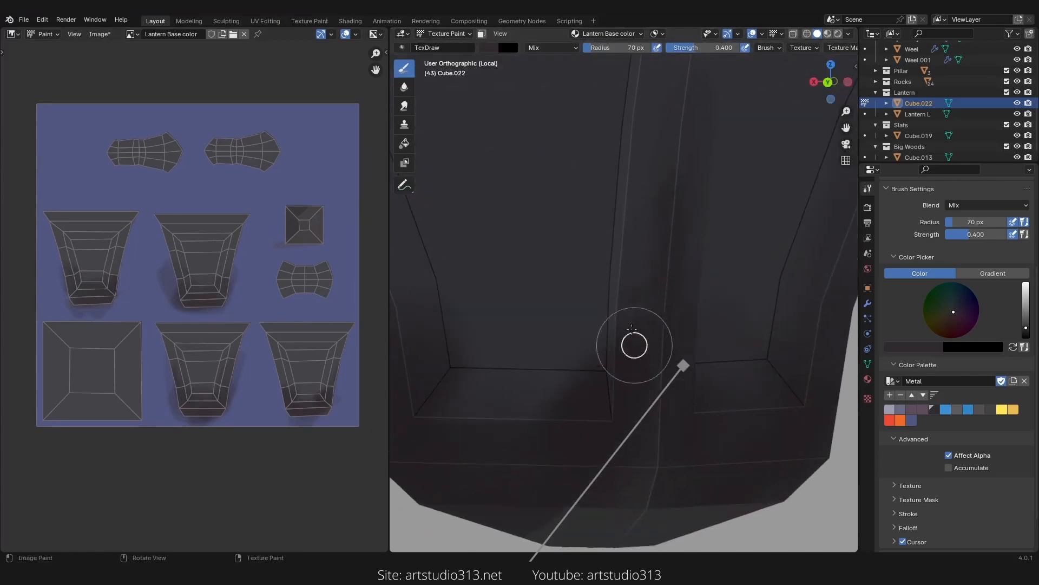
pyautogui.moveTo(634, 346); pyautogui.dragTo(633, 355)
pyautogui.keyDown('ctrl'); pyautogui.moveTo(644, 295); pyautogui.dragTo(649, 319, button='middle'); pyautogui.keyUp('ctrl')
pyautogui.moveTo(652, 314); pyautogui.dragTo(615, 312)
pyautogui.keyDown('ctrl'); pyautogui.moveTo(659, 241); pyautogui.dragTo(649, 290, button='middle'); pyautogui.keyUp('ctrl')
pyautogui.keyDown('shift'); pyautogui.moveTo(614, 237); pyautogui.dragTo(599, 358, button='middle'); pyautogui.keyUp('shift')
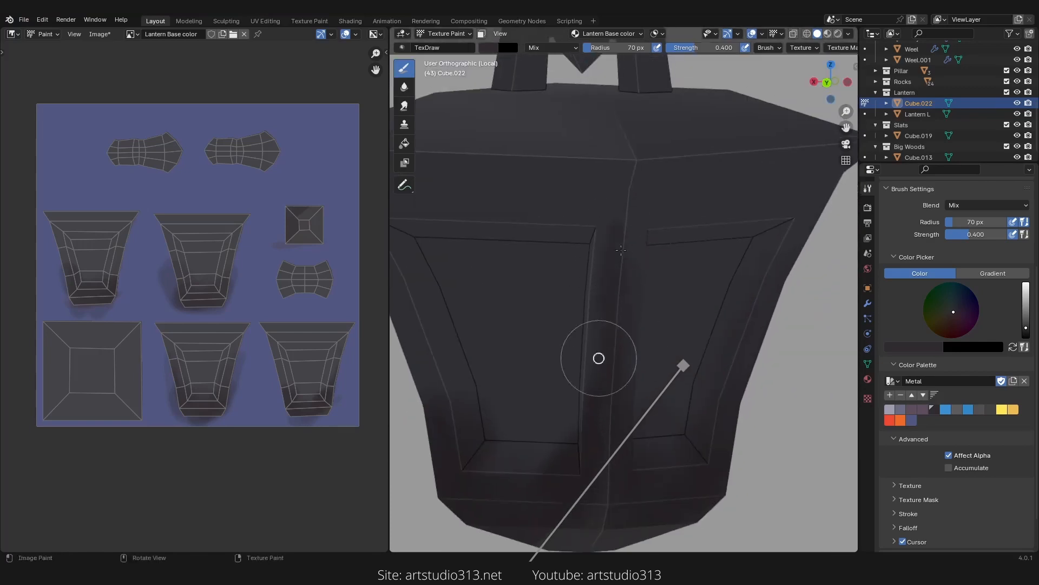
# Step: Paint shading along the front panel frames and the corner edge of the lantern body
pyautogui.moveTo(605, 312)
pyautogui.mouseDown(button='middle')
pyautogui.moveTo(596, 261)
pyautogui.moveTo(668, 277)
pyautogui.mouseUp(button='middle')
pyautogui.moveTo(639, 275)
pyautogui.keyDown('ctrl'); pyautogui.mouseDown(button='middle')
pyautogui.moveTo(636, 234)
pyautogui.moveTo(680, 229)
pyautogui.mouseUp(button='middle'); pyautogui.keyUp('ctrl')
pyautogui.moveTo(647, 413); pyautogui.dragTo(646, 427)
pyautogui.moveTo(672, 331)
pyautogui.keyDown('ctrl'); pyautogui.mouseDown(button='middle')
pyautogui.moveTo(589, 388)
pyautogui.moveTo(677, 381)
pyautogui.mouseUp(button='middle'); pyautogui.keyUp('ctrl')
pyautogui.moveTo(680, 368)
pyautogui.keyDown('ctrl'); pyautogui.mouseDown(button='middle')
pyautogui.moveTo(682, 294)
pyautogui.moveTo(698, 292)
pyautogui.mouseUp(button='middle'); pyautogui.keyUp('ctrl')
pyautogui.moveTo(687, 234); pyautogui.dragTo(686, 263)
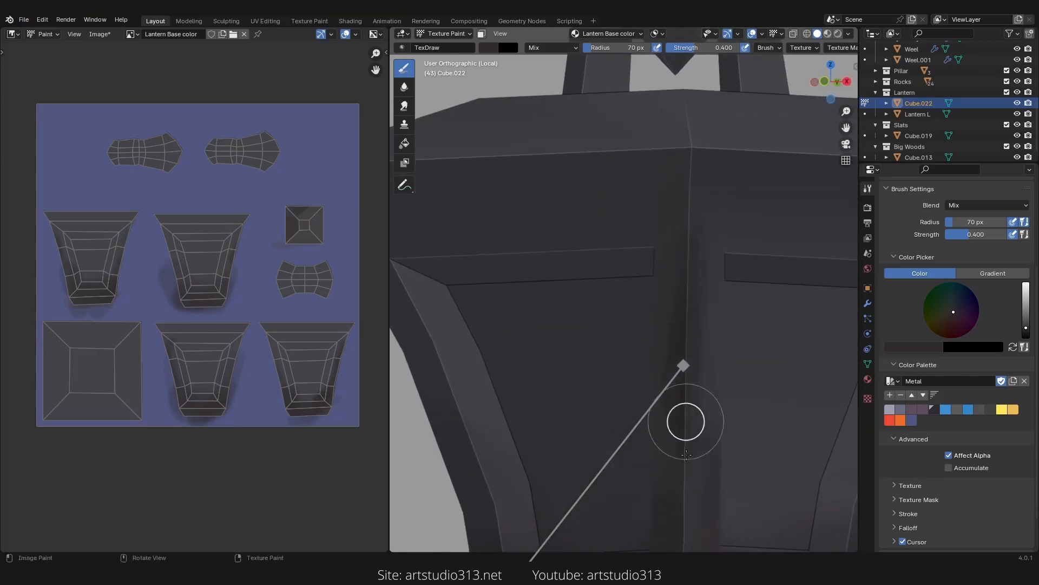
pyautogui.keyDown('shift'); pyautogui.moveTo(695, 381); pyautogui.dragTo(686, 227, button='middle'); pyautogui.keyUp('shift')
pyautogui.moveTo(679, 390)
pyautogui.mouseDown()
pyautogui.moveTo(670, 440)
pyautogui.moveTo(677, 373)
pyautogui.mouseUp()
pyautogui.moveTo(682, 368)
pyautogui.mouseDown(button='middle')
pyautogui.moveTo(774, 364)
pyautogui.moveTo(728, 346)
pyautogui.mouseUp(button='middle')
pyautogui.moveTo(727, 266); pyautogui.dragTo(700, 365)
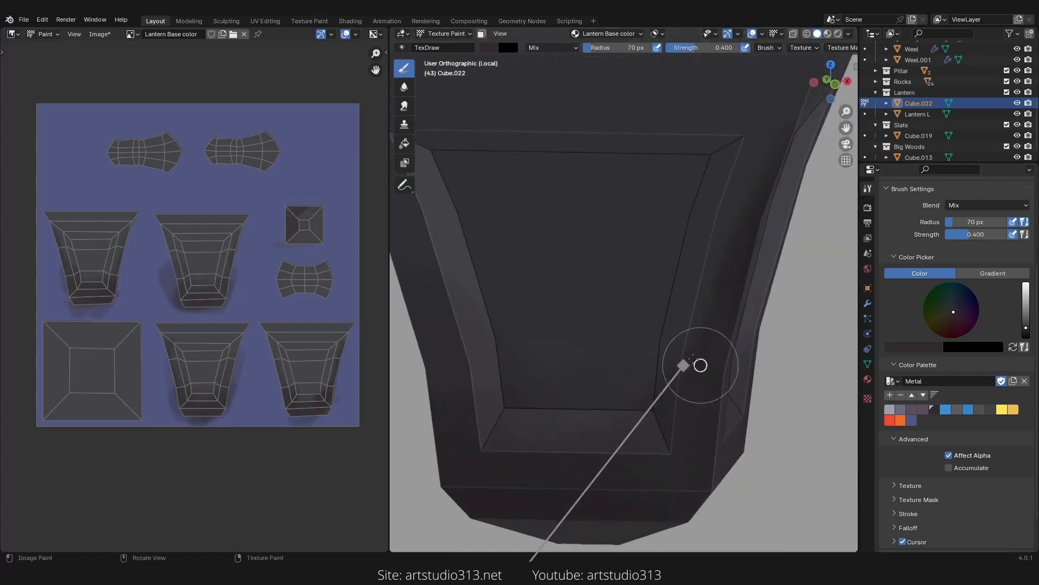
# Step: Paint shading over the side panel frames and the upper part of the lantern body
pyautogui.moveTo(700, 373); pyautogui.dragTo(627, 379, button='middle')
pyautogui.moveTo(628, 455)
pyautogui.keyDown('ctrl'); pyautogui.mouseDown(button='middle')
pyautogui.moveTo(626, 401)
pyautogui.moveTo(622, 473)
pyautogui.mouseUp(button='middle'); pyautogui.keyUp('ctrl')
pyautogui.moveTo(622, 299); pyautogui.dragTo(534, 297, button='middle')
pyautogui.moveTo(533, 297); pyautogui.dragTo(533, 363)
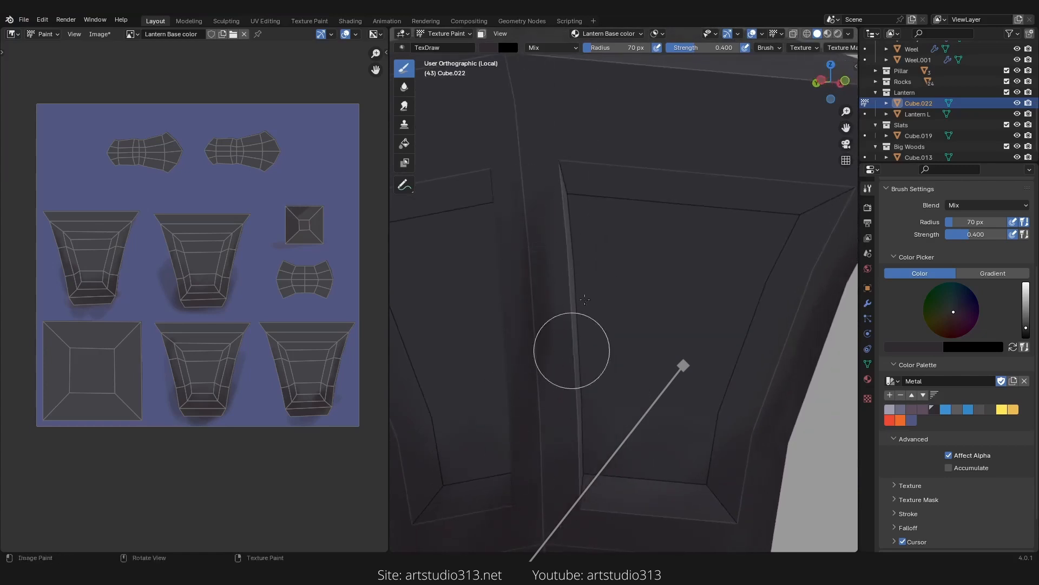
pyautogui.keyDown('ctrl'); pyautogui.moveTo(584, 300); pyautogui.dragTo(581, 347, button='middle'); pyautogui.keyUp('ctrl')
pyautogui.keyDown('shift'); pyautogui.moveTo(581, 287); pyautogui.dragTo(572, 390, button='middle'); pyautogui.keyUp('shift')
pyautogui.moveTo(601, 262); pyautogui.dragTo(552, 286, button='middle')
pyautogui.keyDown('ctrl'); pyautogui.moveTo(581, 292); pyautogui.dragTo(666, 334, button='middle'); pyautogui.keyUp('ctrl')
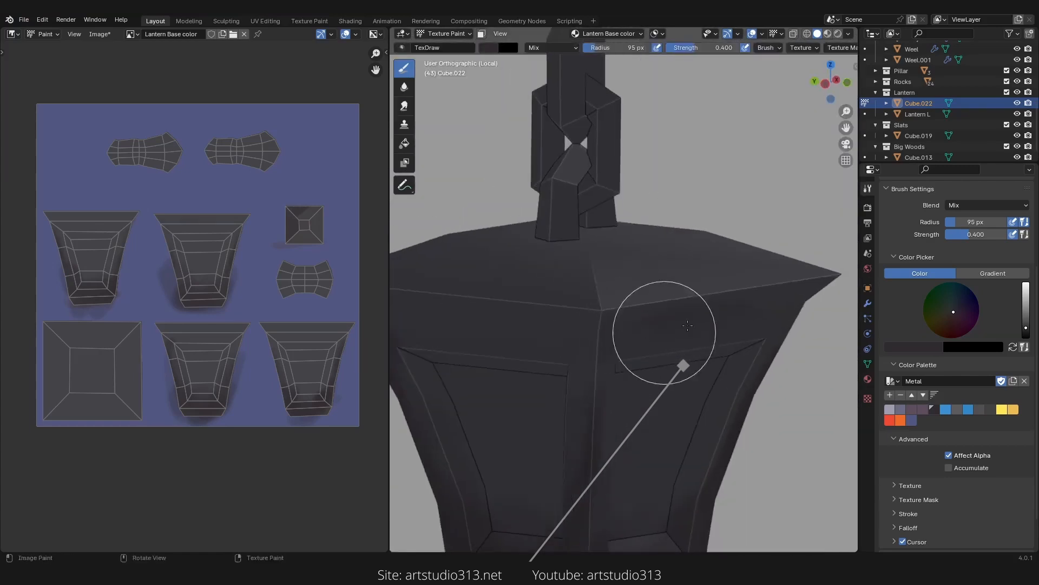
pyautogui.moveTo(514, 322)
pyautogui.mouseDown(button='middle')
pyautogui.moveTo(614, 318)
pyautogui.moveTo(646, 343)
pyautogui.mouseUp(button='middle')
# Step: Enlarge the brush radius to about 200 px and paint shading across the lantern's roof top
pyautogui.press('f')
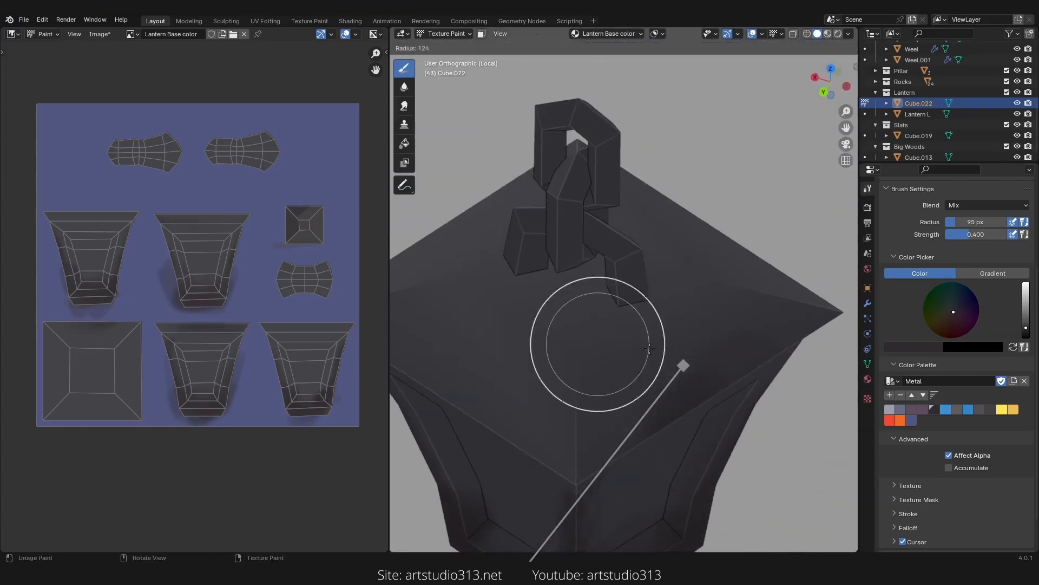
pyautogui.click(704, 343)
pyautogui.moveTo(543, 301)
pyautogui.mouseDown(button='middle')
pyautogui.moveTo(600, 321)
pyautogui.moveTo(649, 319)
pyautogui.mouseUp(button='middle')
pyautogui.moveTo(651, 315)
pyautogui.mouseDown()
pyautogui.moveTo(597, 355)
pyautogui.moveTo(524, 296)
pyautogui.moveTo(682, 255)
pyautogui.moveTo(704, 383)
pyautogui.mouseUp()
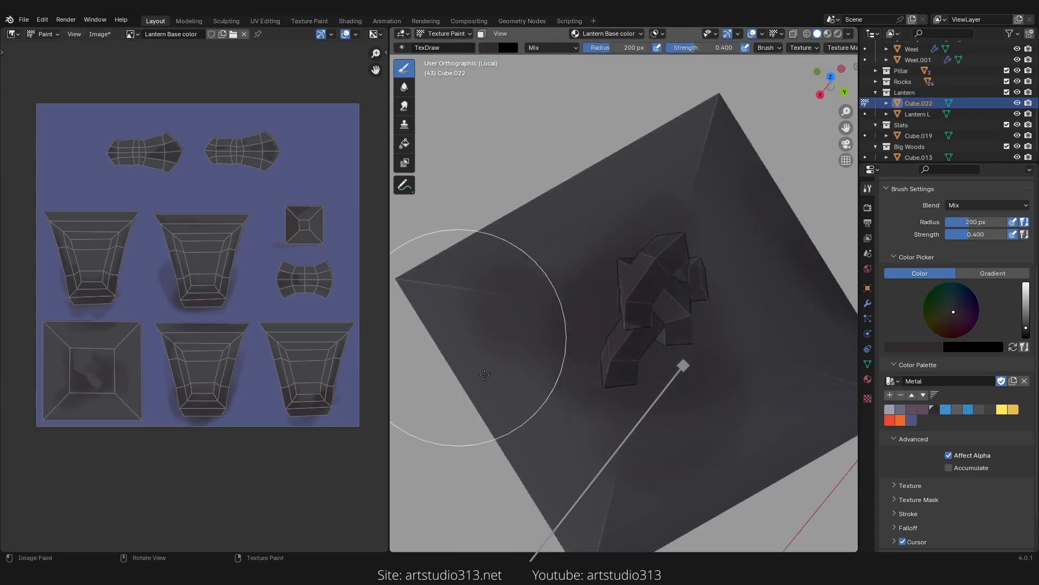
pyautogui.moveTo(585, 371)
pyautogui.mouseDown()
pyautogui.moveTo(506, 315)
pyautogui.moveTo(507, 292)
pyautogui.mouseUp()
pyautogui.moveTo(547, 297); pyautogui.dragTo(625, 297, button='middle')
# Step: Reduce the brush radius to about 129 px and shade the roof edges around the handle base
pyautogui.press('f')
pyautogui.click(700, 287)
pyautogui.moveTo(659, 347); pyautogui.dragTo(752, 331, button='middle')
pyautogui.moveTo(618, 303)
pyautogui.mouseDown()
pyautogui.moveTo(586, 262)
pyautogui.moveTo(573, 155)
pyautogui.mouseUp()
pyautogui.moveTo(655, 217); pyautogui.dragTo(547, 232, button='middle')
pyautogui.moveTo(606, 234); pyautogui.dragTo(583, 315)
pyautogui.moveTo(644, 406); pyautogui.dragTo(668, 346, button='middle')
pyautogui.moveTo(667, 346); pyautogui.dragTo(619, 324)
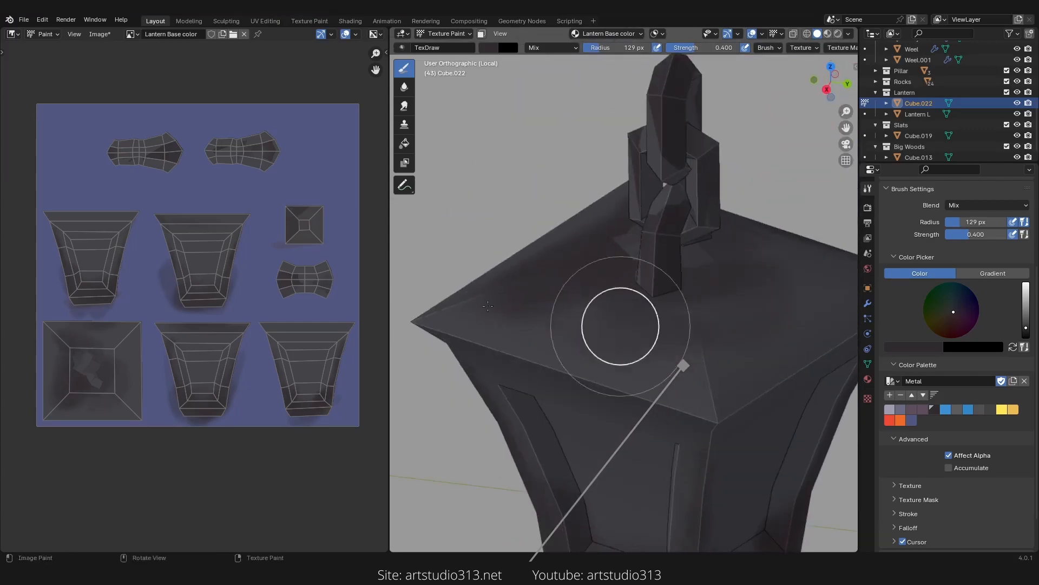
pyautogui.moveTo(619, 324); pyautogui.dragTo(509, 352, button='middle')
pyautogui.moveTo(690, 341); pyautogui.dragTo(590, 307)
pyautogui.scroll(3, 607, 303)
pyautogui.moveTo(650, 298); pyautogui.dragTo(628, 288)
pyautogui.scroll(5, 254, 282)
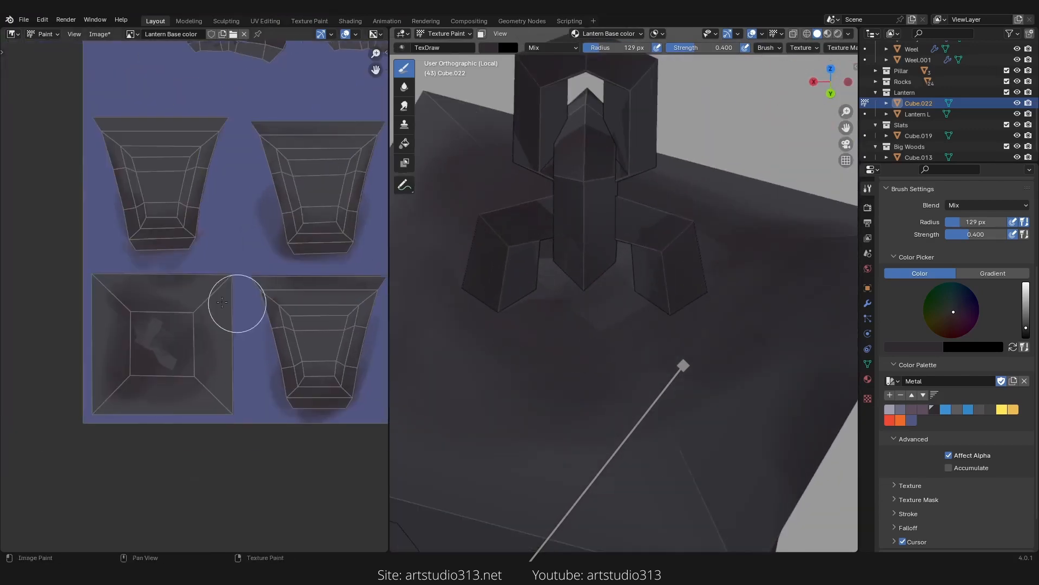
# Step: Reduce the brush radius to about 79 px and shade the roof top square island in the image editor
pyautogui.press('f')
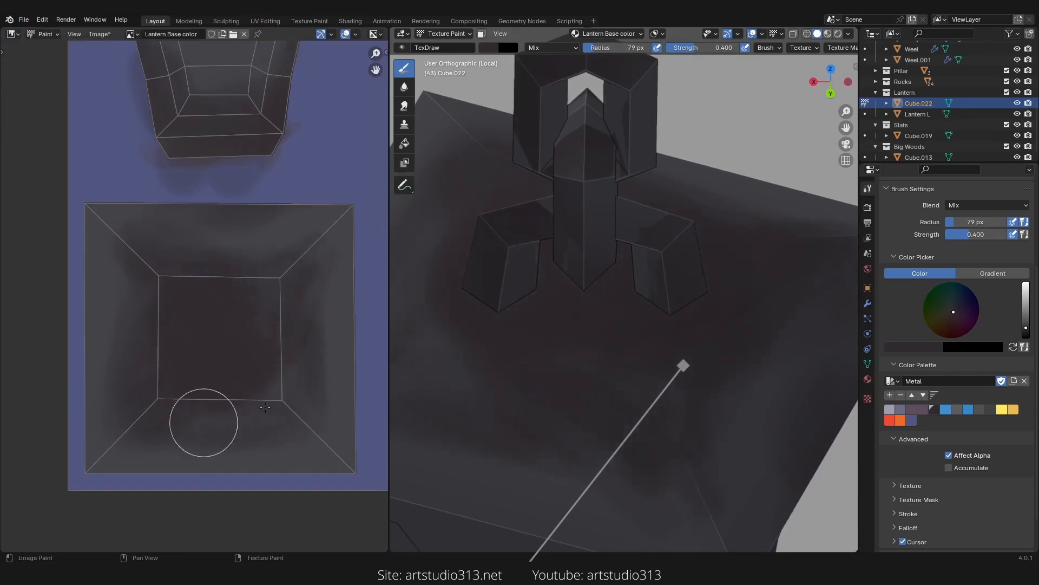
pyautogui.scroll(-2, 266, 407)
pyautogui.moveTo(536, 455); pyautogui.dragTo(612, 336, button='middle')
pyautogui.scroll(2, 612, 337)
pyautogui.scroll(-4, 303, 244)
pyautogui.moveTo(303, 243); pyautogui.dragTo(245, 309, button='middle')
pyautogui.scroll(4, 208, 268)
pyautogui.moveTo(208, 268); pyautogui.dragTo(284, 327, button='middle')
pyautogui.scroll(2, 172, 300)
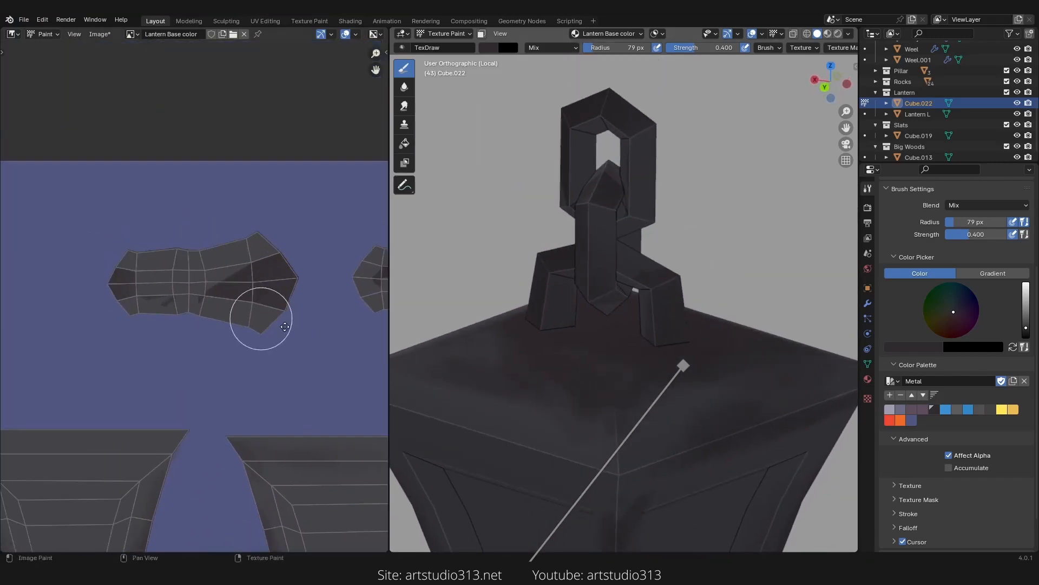
pyautogui.scroll(2, 285, 327)
# Step: Sample a dark colour and paint shading along the handle strip island in the image editor
pyautogui.press('s')
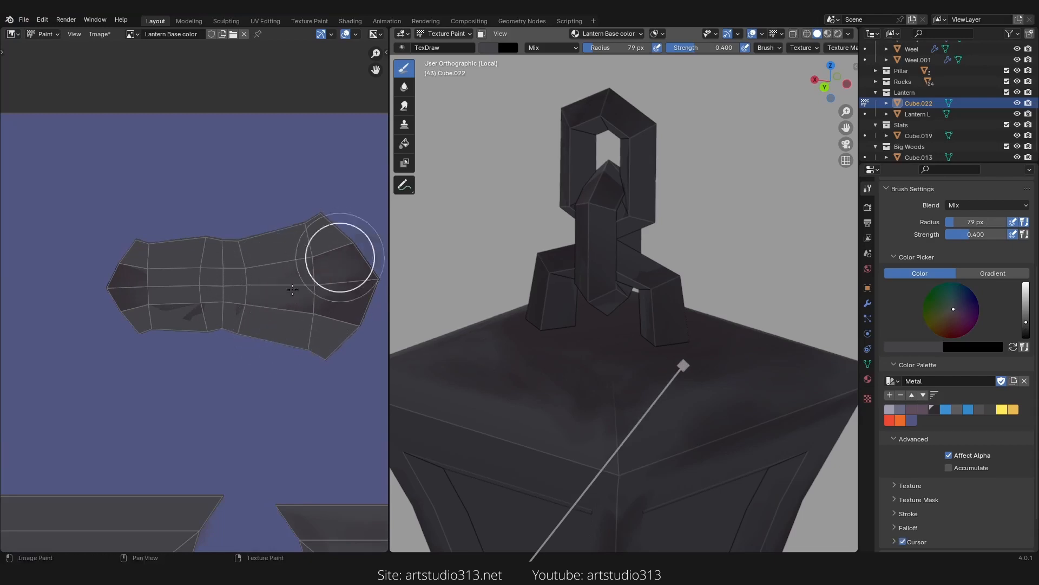
pyautogui.moveTo(389, 295); pyautogui.dragTo(337, 312)
pyautogui.moveTo(270, 299); pyautogui.dragTo(200, 302, button='middle')
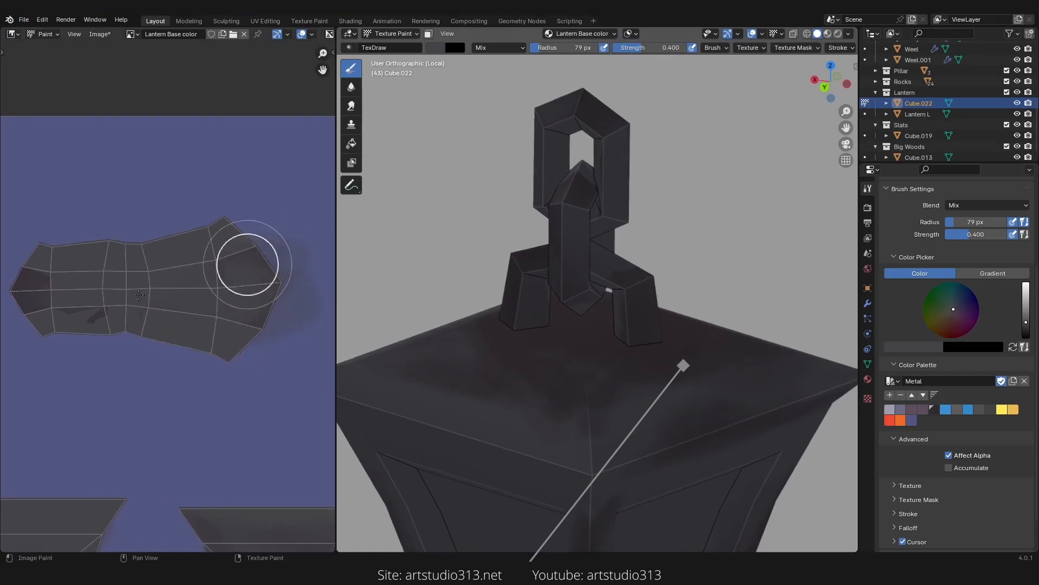
pyautogui.moveTo(43, 320); pyautogui.dragTo(65, 311)
pyautogui.moveTo(70, 310)
pyautogui.mouseDown(button='middle')
pyautogui.moveTo(168, 324)
pyautogui.moveTo(163, 265)
pyautogui.mouseUp(button='middle')
pyautogui.moveTo(142, 285)
pyautogui.mouseDown()
pyautogui.moveTo(91, 320)
pyautogui.moveTo(119, 293)
pyautogui.mouseUp()
pyautogui.scroll(-1, 181, 314)
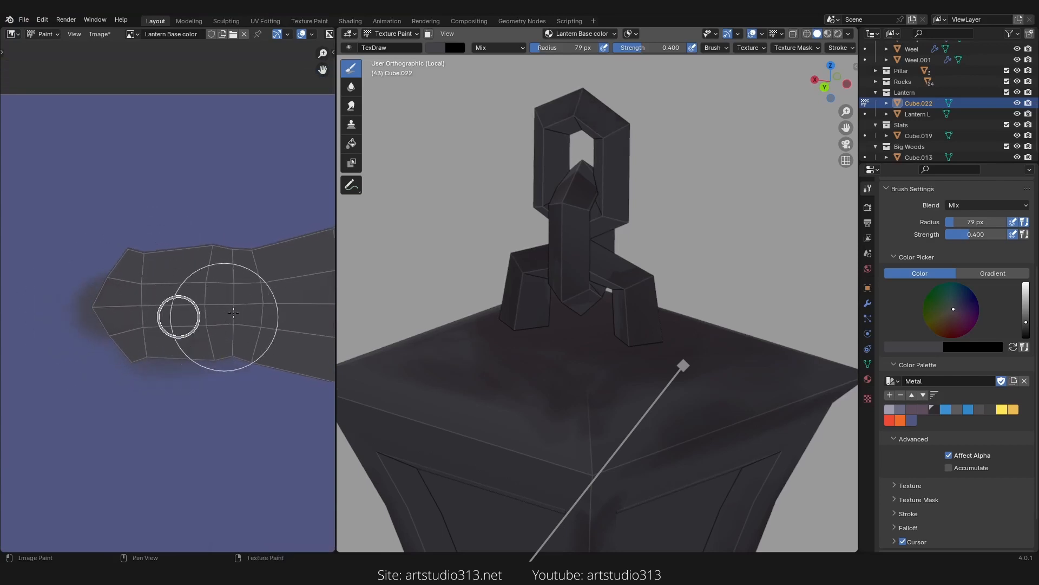
# Step: Pick a darker palette colour and darken the end of the handle strip island
pyautogui.click(933, 409)
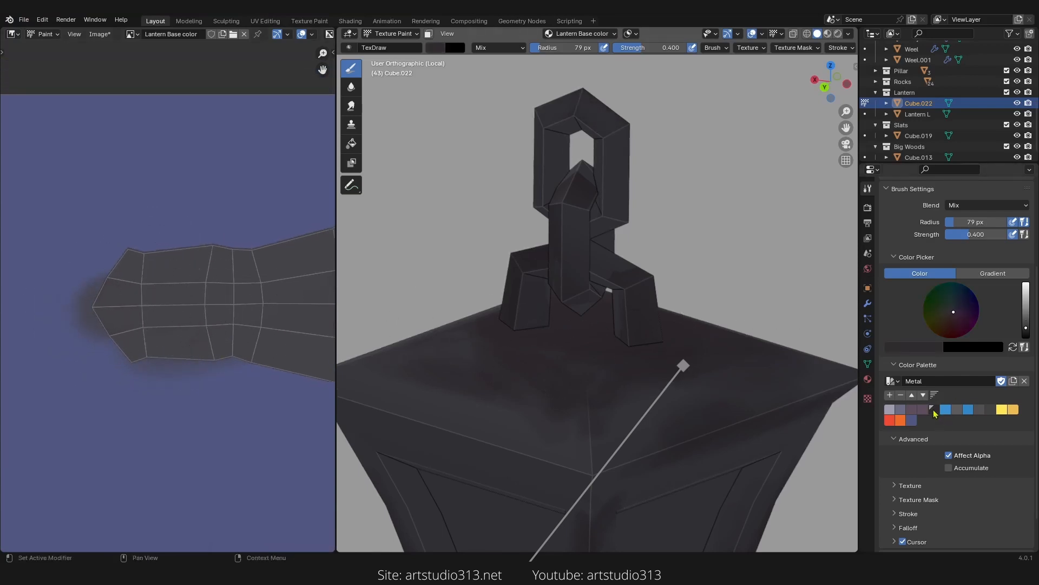
pyautogui.press('s')
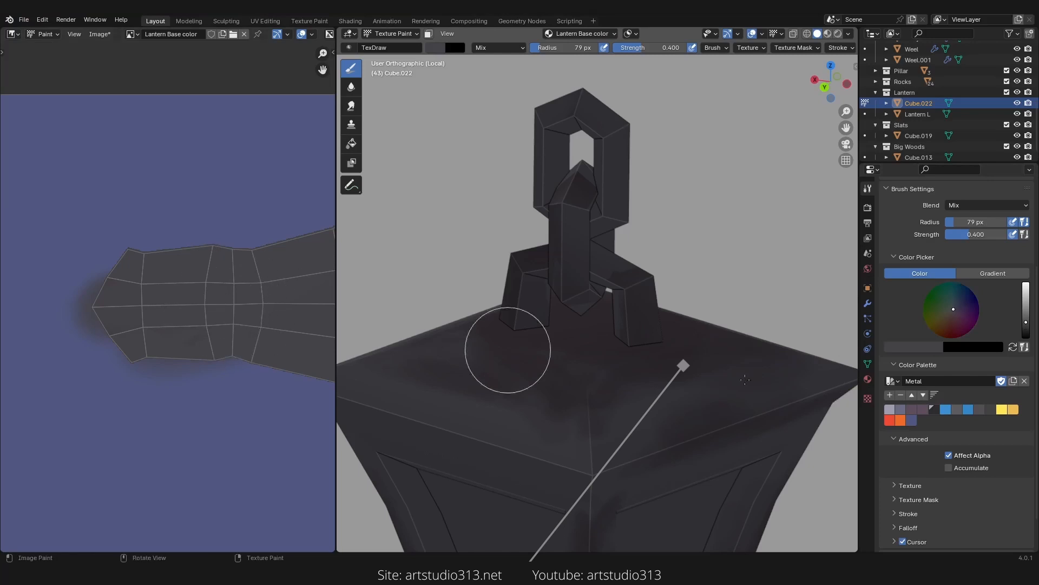
pyautogui.click(935, 413)
pyautogui.scroll(-2, 103, 331)
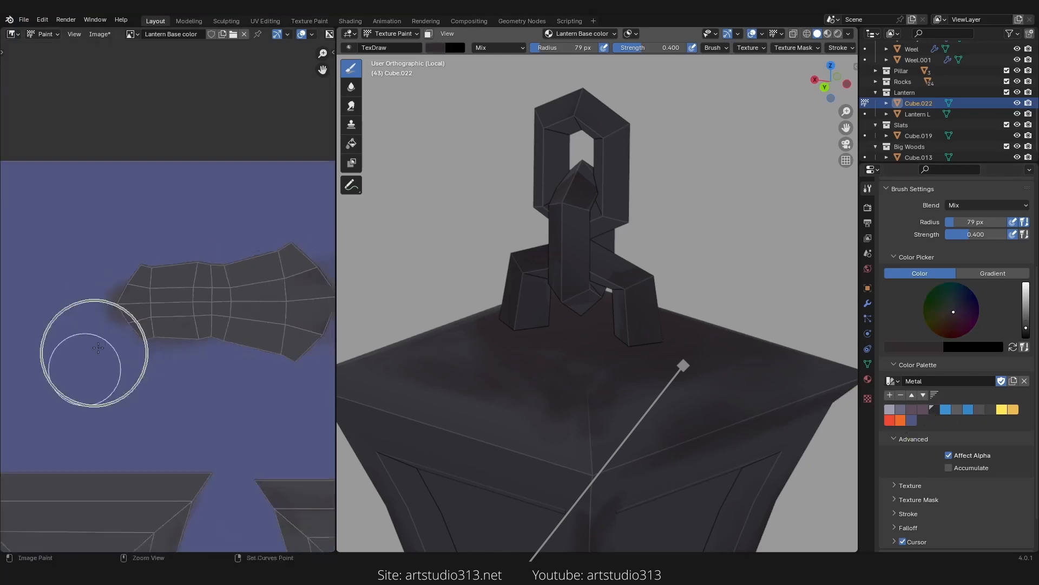
pyautogui.moveTo(196, 330); pyautogui.dragTo(139, 323, button='middle')
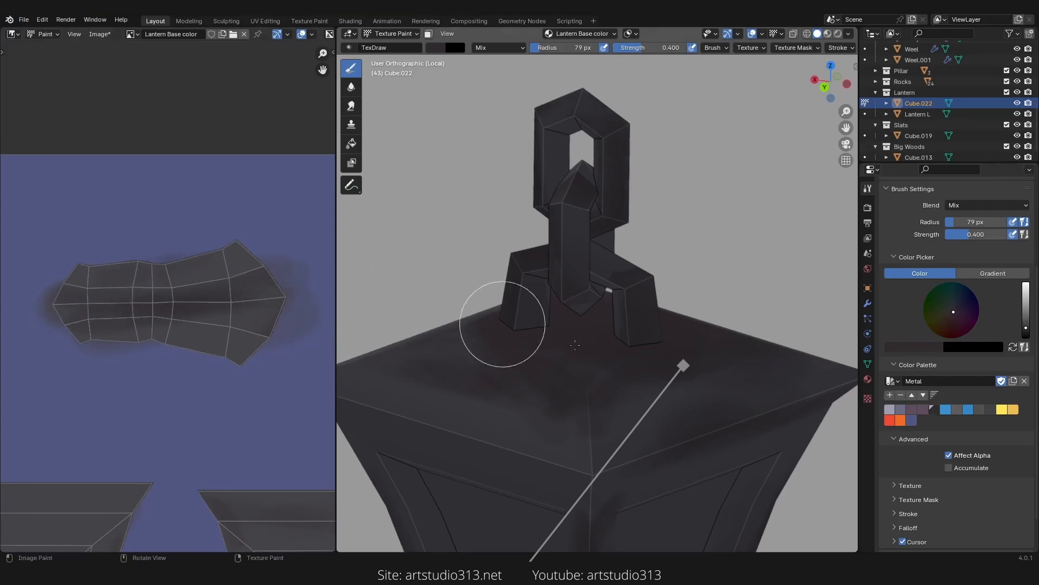
# Step: Paint shading on the roof around the base of the handle in the viewport
pyautogui.keyDown('ctrl'); pyautogui.moveTo(622, 368); pyautogui.dragTo(617, 398, button='middle'); pyautogui.keyUp('ctrl')
pyautogui.moveTo(617, 398); pyautogui.dragTo(519, 420, button='middle')
pyautogui.keyDown('ctrl'); pyautogui.moveTo(541, 347); pyautogui.dragTo(557, 260, button='middle'); pyautogui.keyUp('ctrl')
pyautogui.moveTo(522, 311); pyautogui.dragTo(561, 285, button='middle')
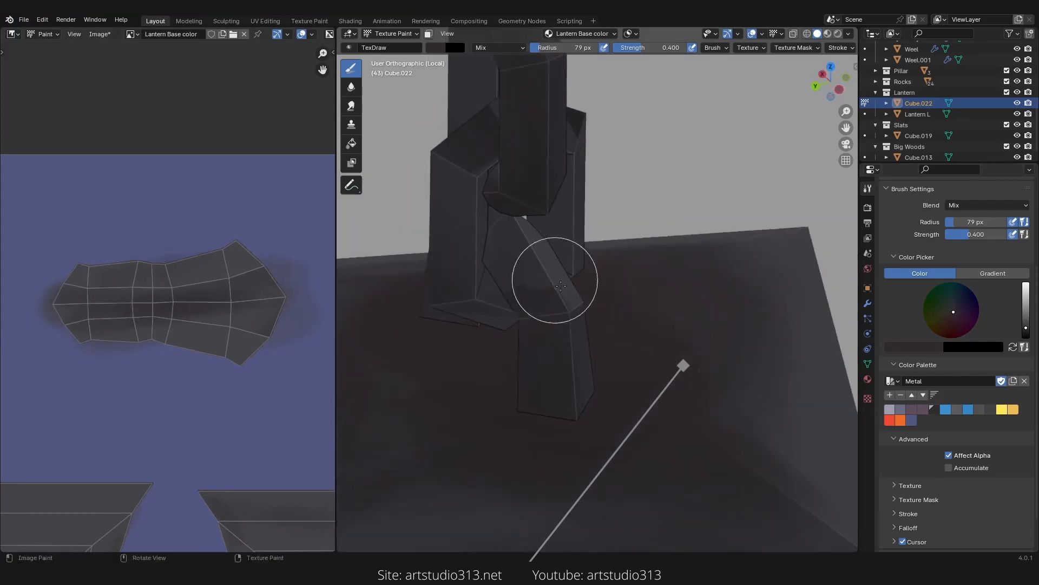
pyautogui.press('s')
pyautogui.moveTo(534, 281)
pyautogui.mouseDown()
pyautogui.moveTo(550, 311)
pyautogui.moveTo(524, 278)
pyautogui.mouseUp()
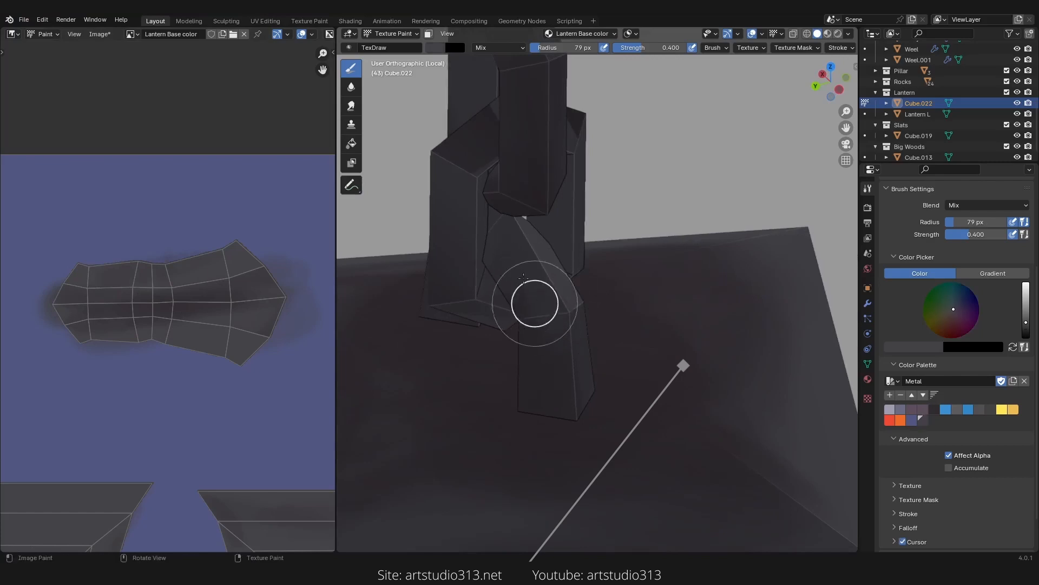
# Step: Paint shading on the lower link of the lantern handle
pyautogui.moveTo(576, 357); pyautogui.dragTo(533, 347, button='middle')
pyautogui.moveTo(520, 281)
pyautogui.mouseDown(button='middle')
pyautogui.moveTo(544, 265)
pyautogui.moveTo(557, 343)
pyautogui.mouseUp(button='middle')
pyautogui.moveTo(535, 333)
pyautogui.mouseDown()
pyautogui.moveTo(522, 329)
pyautogui.moveTo(501, 395)
pyautogui.mouseUp()
pyautogui.moveTo(501, 395)
pyautogui.mouseDown(button='middle')
pyautogui.moveTo(585, 341)
pyautogui.moveTo(644, 352)
pyautogui.mouseUp(button='middle')
pyautogui.scroll(1, 603, 373)
pyautogui.moveTo(603, 374); pyautogui.dragTo(584, 376)
pyautogui.moveTo(600, 353); pyautogui.dragTo(618, 357, button='middle')
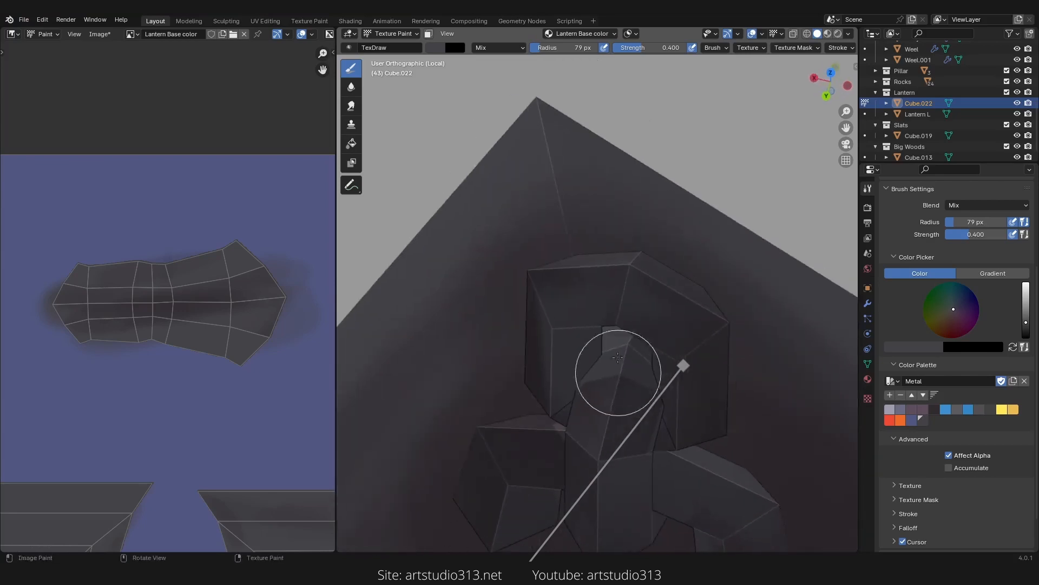
# Step: Paint shading on the sides of the handle's upper link
pyautogui.moveTo(618, 373)
pyautogui.mouseDown()
pyautogui.moveTo(596, 421)
pyautogui.moveTo(613, 427)
pyautogui.moveTo(590, 437)
pyautogui.mouseUp()
pyautogui.moveTo(589, 437); pyautogui.dragTo(668, 383, button='middle')
pyautogui.keyDown('shift'); pyautogui.moveTo(702, 436); pyautogui.dragTo(732, 360, button='middle'); pyautogui.keyUp('shift')
pyautogui.moveTo(715, 428)
pyautogui.mouseDown()
pyautogui.moveTo(715, 448)
pyautogui.moveTo(731, 407)
pyautogui.mouseUp()
pyautogui.moveTo(673, 371)
pyautogui.mouseDown(button='middle')
pyautogui.moveTo(683, 364)
pyautogui.moveTo(680, 325)
pyautogui.mouseUp(button='middle')
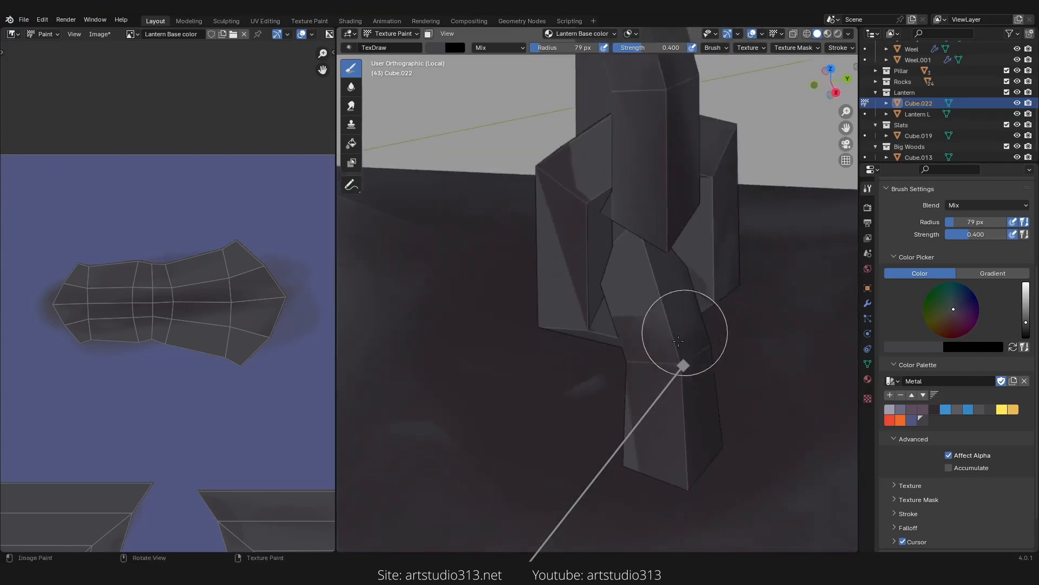
pyautogui.moveTo(648, 418); pyautogui.dragTo(600, 450, button='middle')
pyautogui.scroll(3, 581, 481)
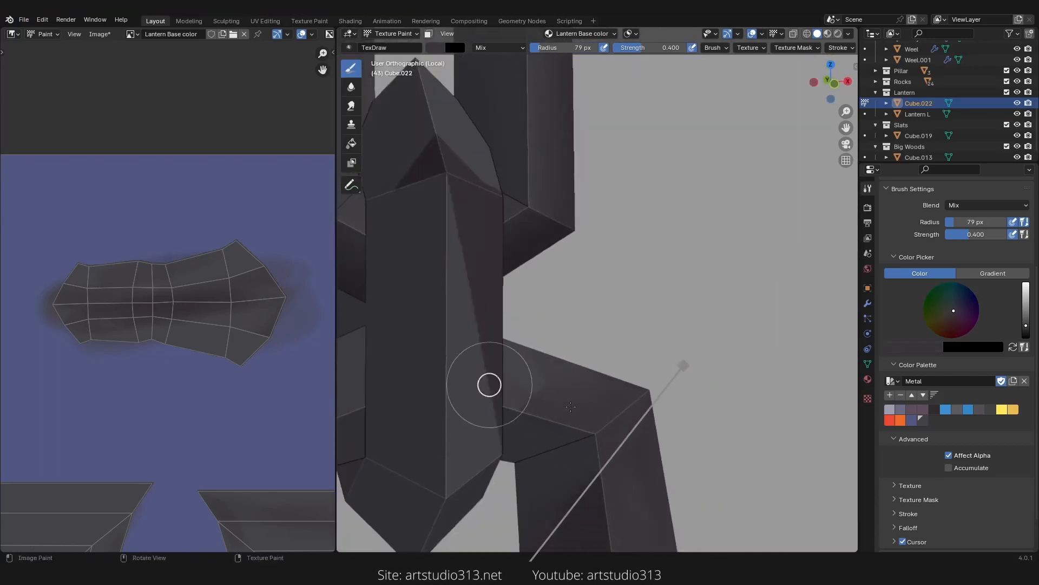
# Step: Shade the handle's ring and the joint between its links
pyautogui.moveTo(483, 447); pyautogui.dragTo(511, 423, button='middle')
pyautogui.moveTo(493, 442)
pyautogui.mouseDown()
pyautogui.moveTo(510, 297)
pyautogui.moveTo(609, 391)
pyautogui.mouseUp()
pyautogui.moveTo(602, 373); pyautogui.dragTo(528, 288, button='middle')
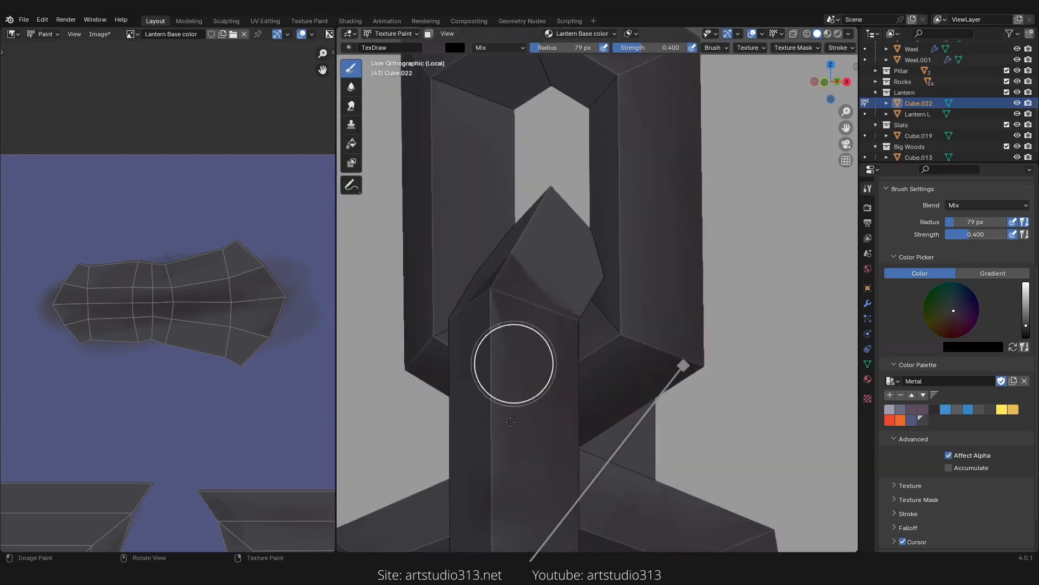
pyautogui.moveTo(511, 422)
pyautogui.mouseDown(button='middle')
pyautogui.moveTo(555, 449)
pyautogui.moveTo(518, 433)
pyautogui.mouseUp(button='middle')
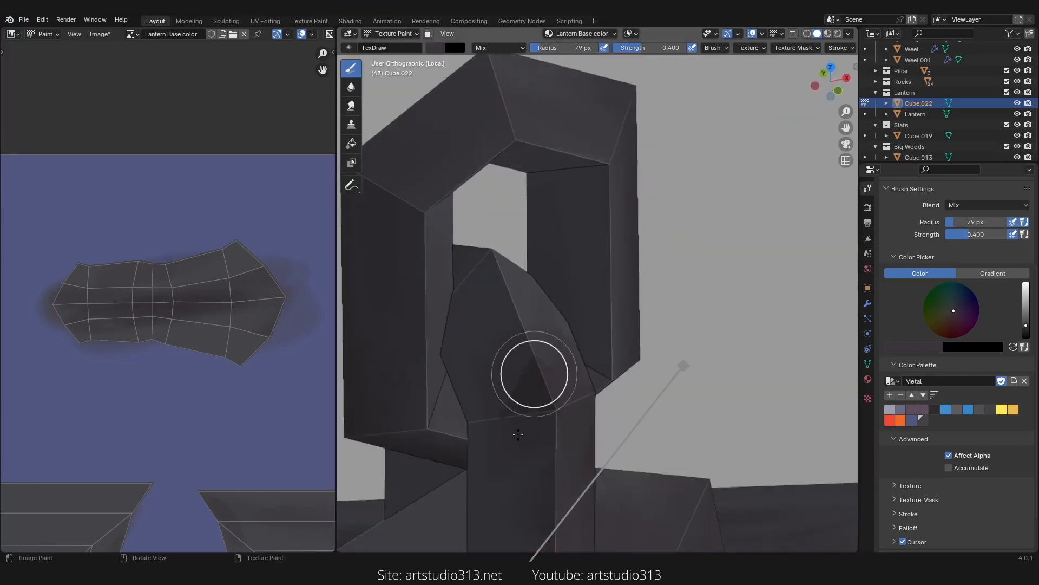
pyautogui.moveTo(534, 373); pyautogui.dragTo(538, 422)
pyautogui.moveTo(575, 404); pyautogui.dragTo(617, 395, button='middle')
pyautogui.moveTo(606, 347)
pyautogui.keyDown('ctrl'); pyautogui.mouseDown(button='middle')
pyautogui.moveTo(607, 411)
pyautogui.moveTo(655, 291)
pyautogui.mouseUp(button='middle'); pyautogui.keyUp('ctrl')
pyautogui.keyDown('shift'); pyautogui.moveTo(493, 498); pyautogui.dragTo(571, 373, button='middle'); pyautogui.keyUp('shift')
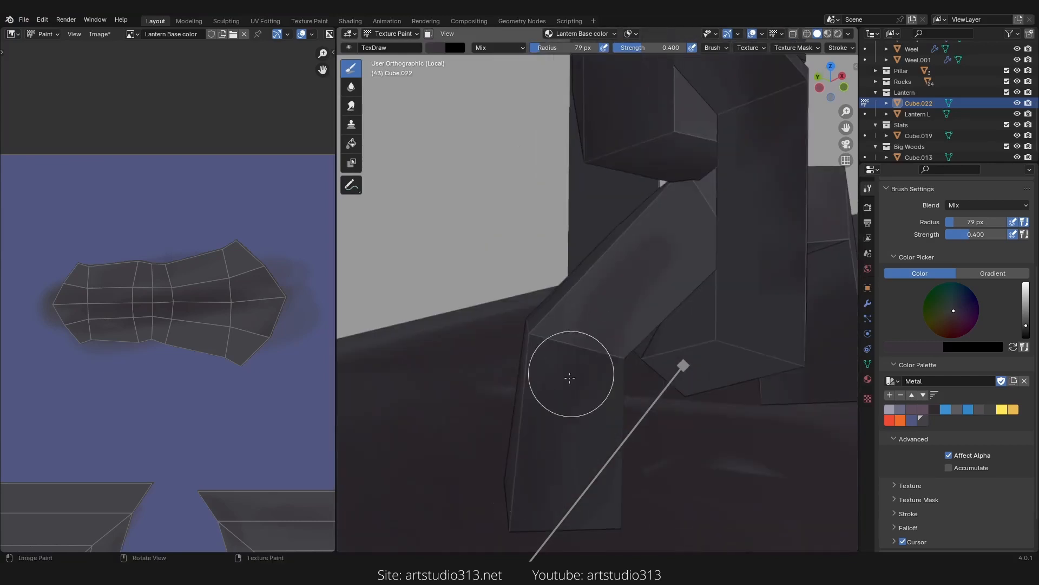
# Step: Paint shadows where the handle legs meet the roof
pyautogui.moveTo(601, 467)
pyautogui.mouseDown()
pyautogui.moveTo(584, 524)
pyautogui.moveTo(568, 528)
pyautogui.mouseUp()
pyautogui.moveTo(536, 507); pyautogui.dragTo(704, 460, button='middle')
pyautogui.moveTo(587, 507); pyautogui.dragTo(590, 459)
pyautogui.moveTo(607, 458); pyautogui.dragTo(729, 453, button='middle')
pyautogui.moveTo(582, 436); pyautogui.dragTo(546, 475)
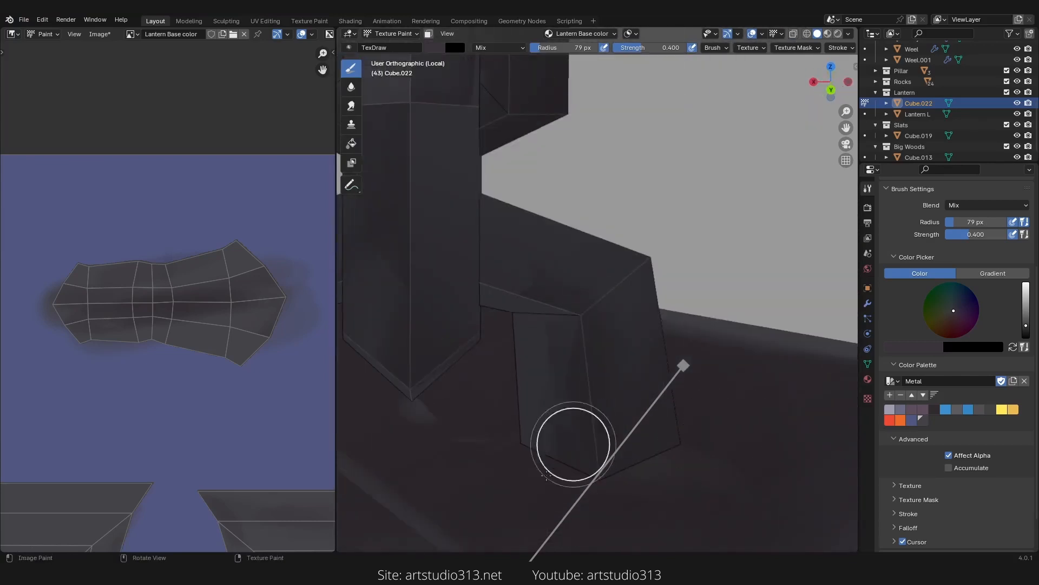
pyautogui.moveTo(546, 475)
pyautogui.mouseDown(button='middle')
pyautogui.moveTo(603, 380)
pyautogui.moveTo(487, 270)
pyautogui.mouseUp(button='middle')
pyautogui.moveTo(485, 267); pyautogui.dragTo(464, 343)
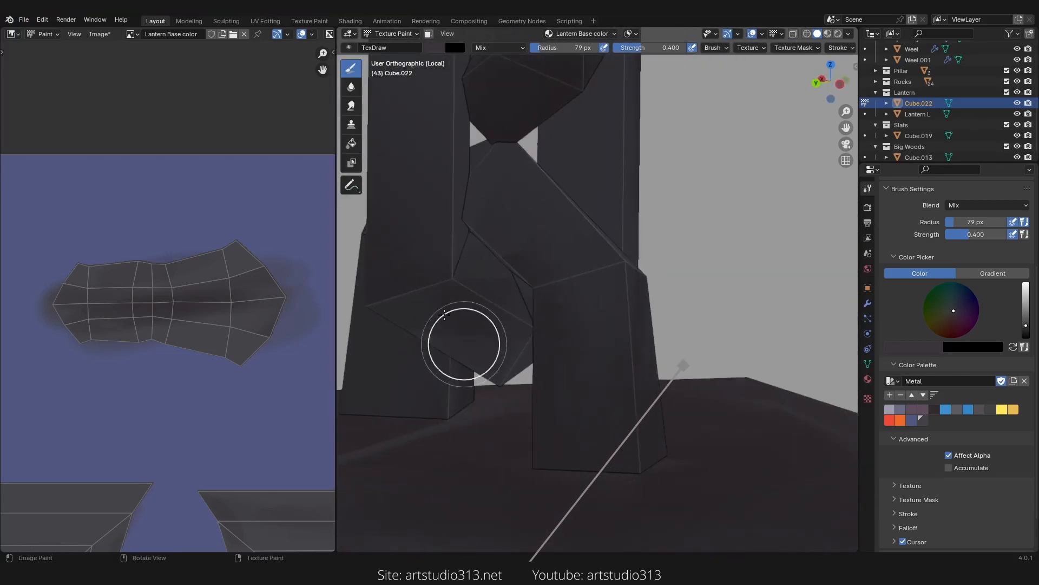
# Step: Add more shading along the handle legs and their inner faces
pyautogui.moveTo(464, 343); pyautogui.dragTo(541, 307, button='middle')
pyautogui.moveTo(439, 355); pyautogui.dragTo(548, 304, button='middle')
pyautogui.moveTo(547, 304)
pyautogui.keyDown('shift'); pyautogui.mouseDown(button='middle')
pyautogui.moveTo(539, 341)
pyautogui.moveTo(573, 339)
pyautogui.moveTo(557, 367)
pyautogui.moveTo(427, 297)
pyautogui.moveTo(433, 374)
pyautogui.mouseUp(button='middle'); pyautogui.keyUp('shift')
pyautogui.moveTo(520, 281); pyautogui.dragTo(641, 422, button='middle')
pyautogui.keyDown('ctrl'); pyautogui.moveTo(641, 422); pyautogui.dragTo(581, 270, button='middle'); pyautogui.keyUp('ctrl')
pyautogui.keyDown('ctrl'); pyautogui.moveTo(568, 449); pyautogui.dragTo(564, 478, button='middle'); pyautogui.keyUp('ctrl')
# Step: Darken the roof top square island further in the image editor
pyautogui.moveTo(234, 375)
pyautogui.keyDown('ctrl'); pyautogui.mouseDown(button='middle')
pyautogui.moveTo(218, 436)
pyautogui.moveTo(249, 309)
pyautogui.mouseUp(button='middle'); pyautogui.keyUp('ctrl')
pyautogui.keyDown('ctrl'); pyautogui.moveTo(187, 427); pyautogui.dragTo(179, 338, button='middle'); pyautogui.keyUp('ctrl')
pyautogui.moveTo(130, 465); pyautogui.dragTo(206, 336, button='middle')
pyautogui.moveTo(181, 362); pyautogui.dragTo(169, 324)
pyautogui.press('f')
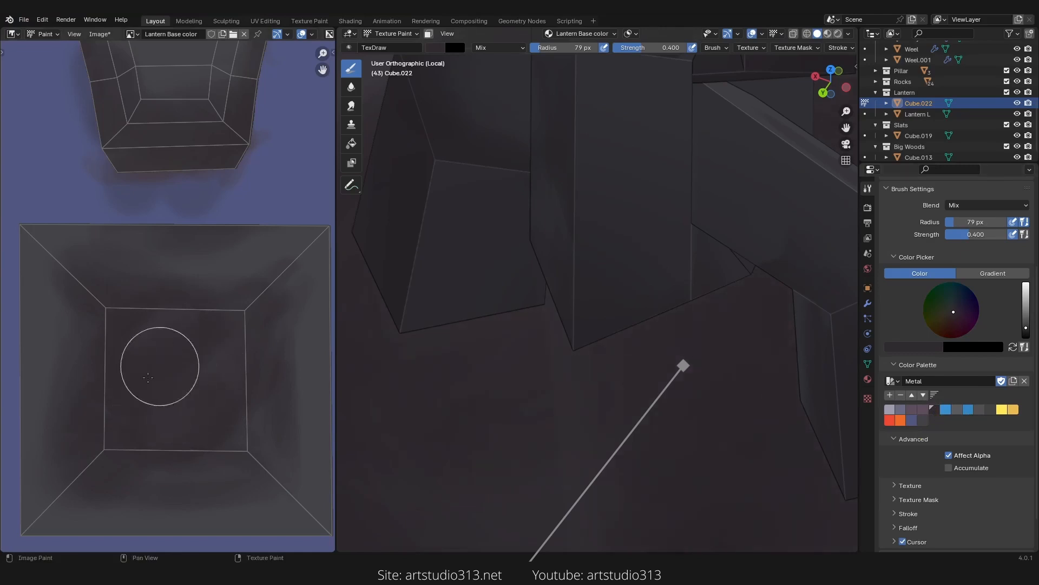
pyautogui.keyDown('ctrl'); pyautogui.moveTo(226, 270); pyautogui.dragTo(200, 354, button='middle'); pyautogui.keyUp('ctrl')
# Step: Paint shading on the roof top around the handle in the viewport
pyautogui.keyDown('ctrl'); pyautogui.moveTo(608, 298); pyautogui.dragTo(666, 401, button='middle'); pyautogui.keyUp('ctrl')
pyautogui.moveTo(753, 320); pyautogui.dragTo(679, 276, button='middle')
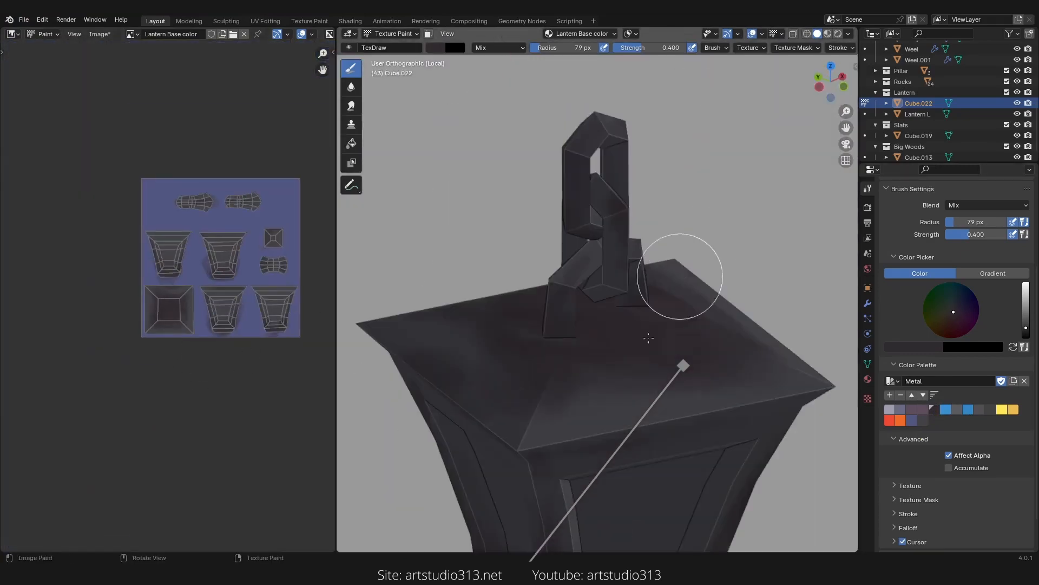
pyautogui.keyDown('shift'); pyautogui.moveTo(676, 368); pyautogui.dragTo(672, 281, button='middle'); pyautogui.keyUp('shift')
pyautogui.keyDown('ctrl'); pyautogui.moveTo(670, 325); pyautogui.dragTo(671, 260, button='middle'); pyautogui.keyUp('ctrl')
pyautogui.moveTo(622, 381); pyautogui.dragTo(699, 272, button='middle')
# Step: Paint dark shading over the lantern's bottom square island in the image editor
pyautogui.moveTo(283, 281)
pyautogui.keyDown('ctrl'); pyautogui.mouseDown(button='middle')
pyautogui.moveTo(221, 413)
pyautogui.moveTo(130, 378)
pyautogui.moveTo(227, 297)
pyautogui.moveTo(229, 283)
pyautogui.mouseUp(button='middle'); pyautogui.keyUp('ctrl')
pyautogui.moveTo(174, 377)
pyautogui.mouseDown()
pyautogui.moveTo(151, 397)
pyautogui.moveTo(161, 393)
pyautogui.moveTo(174, 420)
pyautogui.mouseUp()
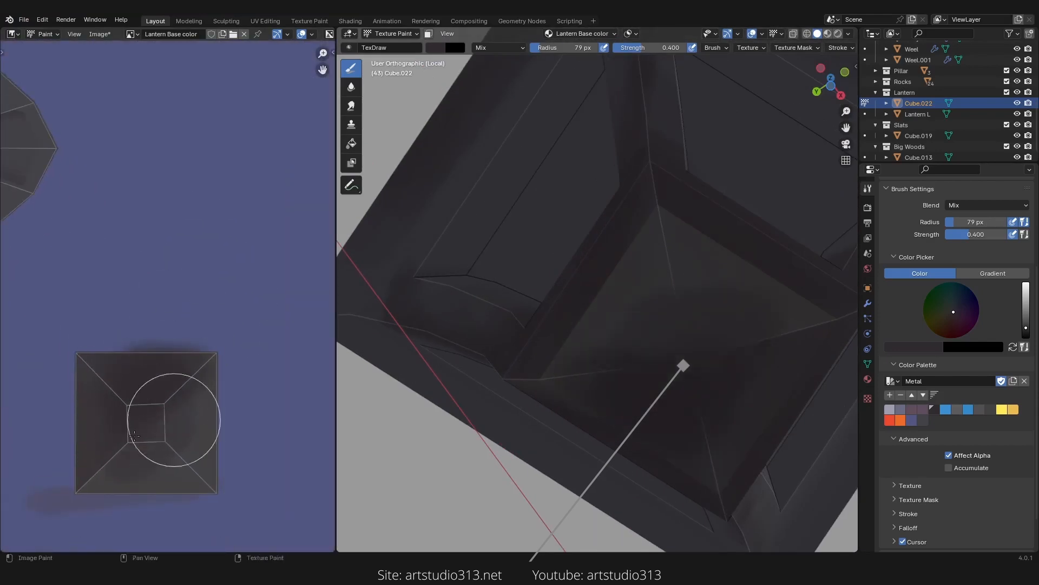
pyautogui.moveTo(705, 360)
pyautogui.keyDown('ctrl'); pyautogui.mouseDown(button='middle')
pyautogui.moveTo(670, 395)
pyautogui.moveTo(572, 309)
pyautogui.mouseUp(button='middle'); pyautogui.keyUp('ctrl')
pyautogui.moveTo(130, 372)
pyautogui.mouseDown()
pyautogui.moveTo(92, 383)
pyautogui.moveTo(113, 493)
pyautogui.moveTo(216, 471)
pyautogui.moveTo(204, 348)
pyautogui.mouseUp()
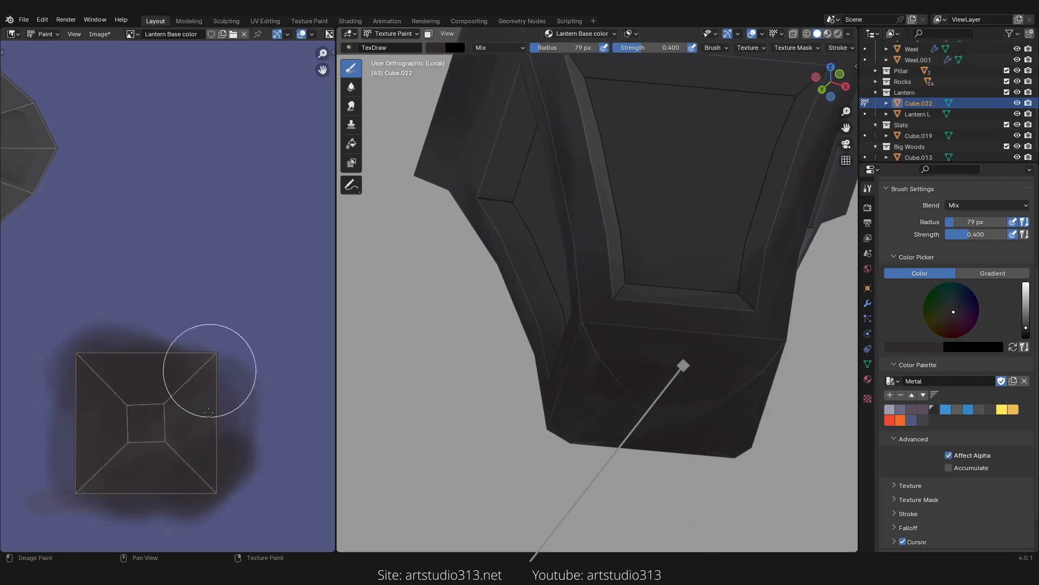
pyautogui.moveTo(98, 416); pyautogui.dragTo(100, 445)
pyautogui.scroll(-3, 677, 383)
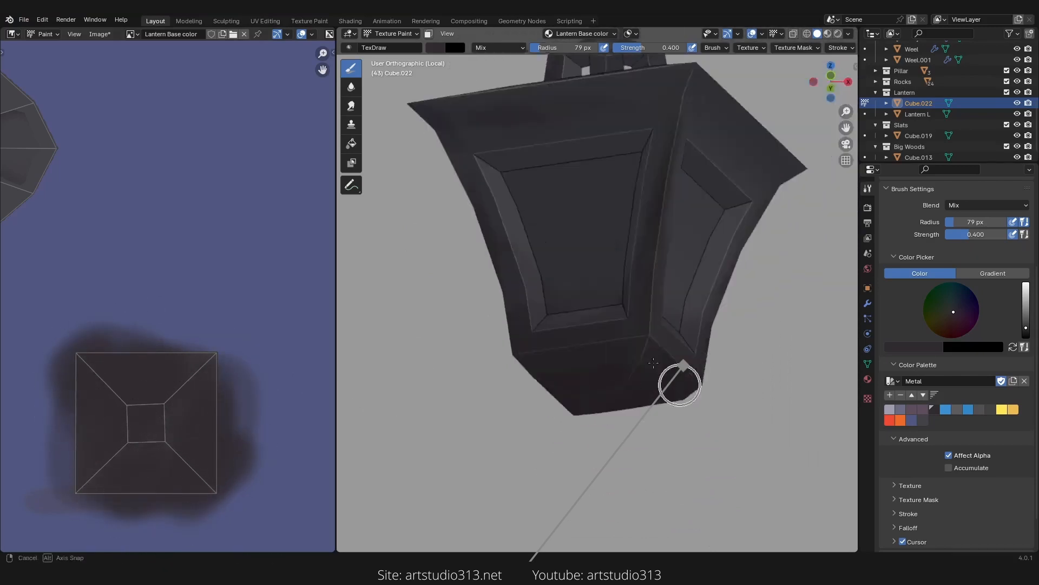
pyautogui.moveTo(677, 383); pyautogui.dragTo(645, 260, button='middle')
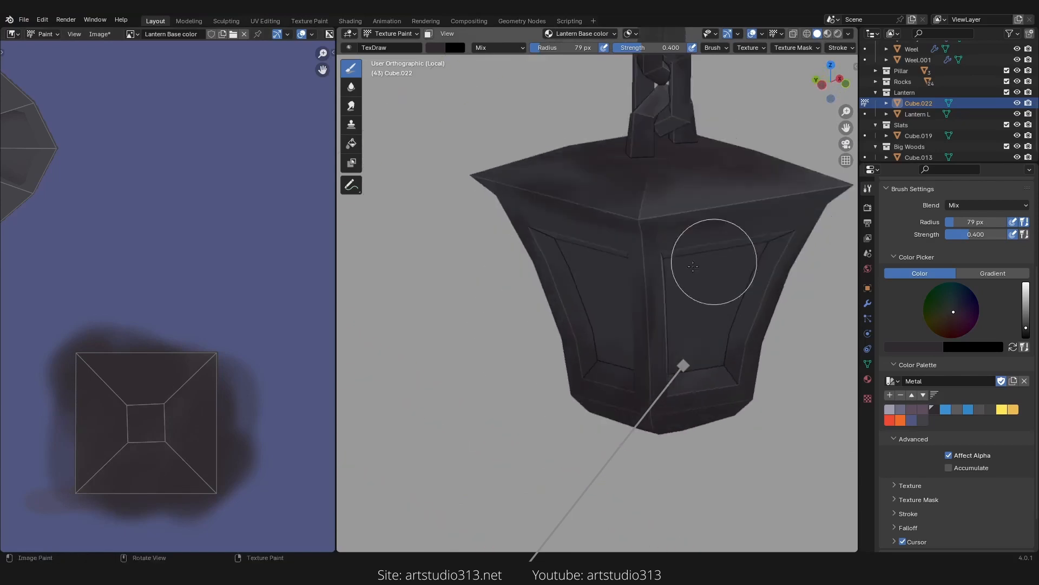
# Step: Pick a light grey palette colour, then set the brush radius to about 117 px and strength to 0.412
pyautogui.scroll(3, 644, 260)
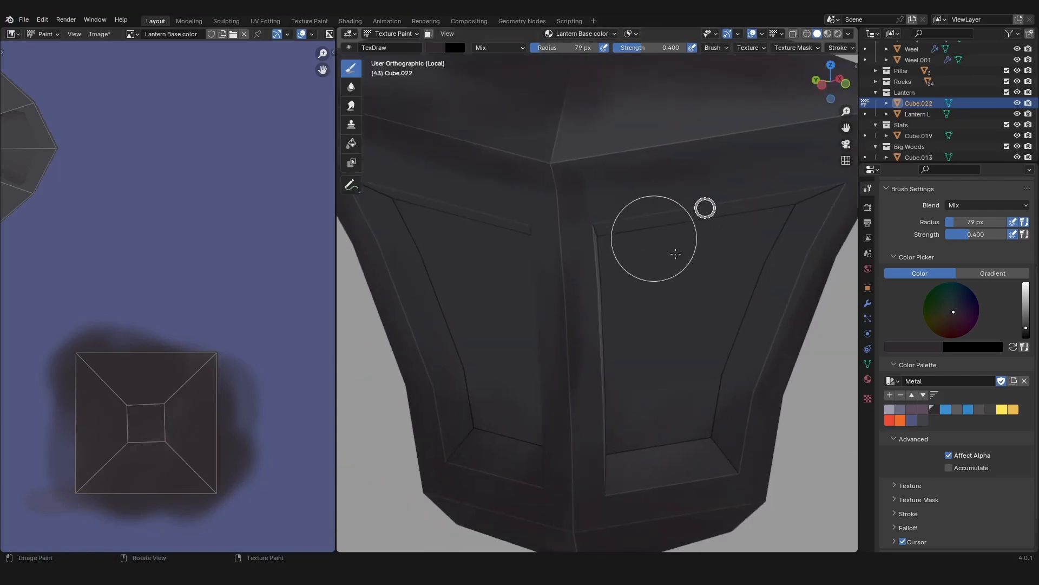
pyautogui.click(890, 410)
pyautogui.scroll(-2, 639, 301)
pyautogui.press('f')
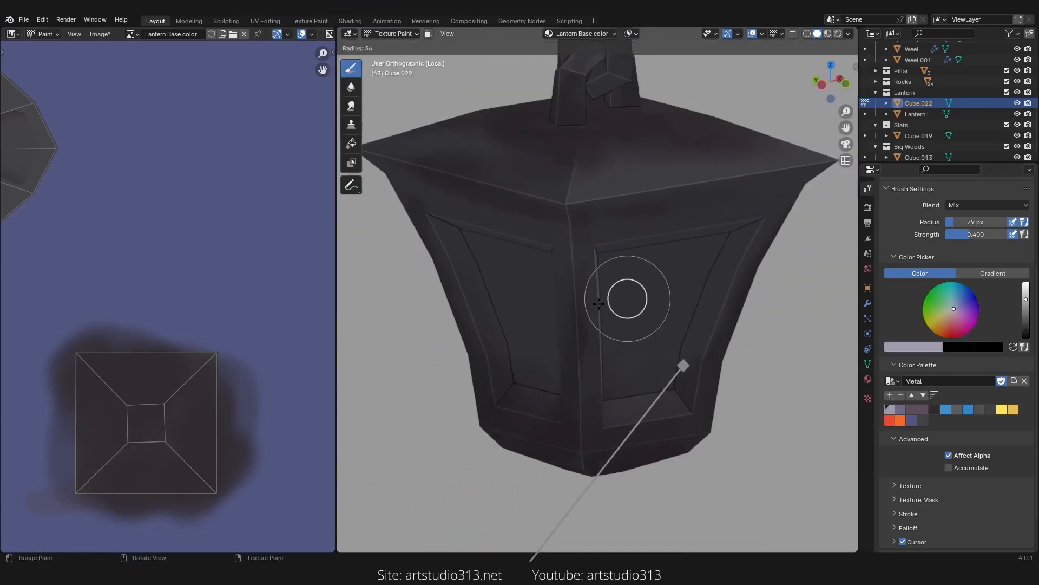
pyautogui.click(644, 298)
pyautogui.scroll(1, 640, 284)
pyautogui.moveTo(640, 279)
pyautogui.mouseDown(button='middle')
pyautogui.moveTo(584, 327)
pyautogui.moveTo(543, 288)
pyautogui.moveTo(557, 323)
pyautogui.moveTo(610, 258)
pyautogui.mouseUp(button='middle')
pyautogui.scroll(3, 557, 322)
pyautogui.press('f')
pyautogui.click(635, 251)
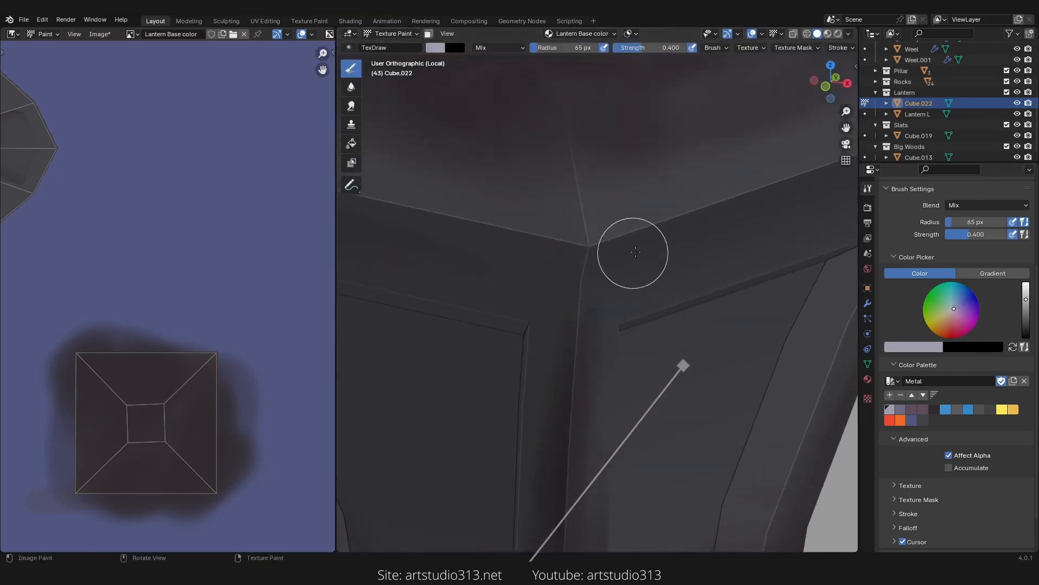
pyautogui.press('f')
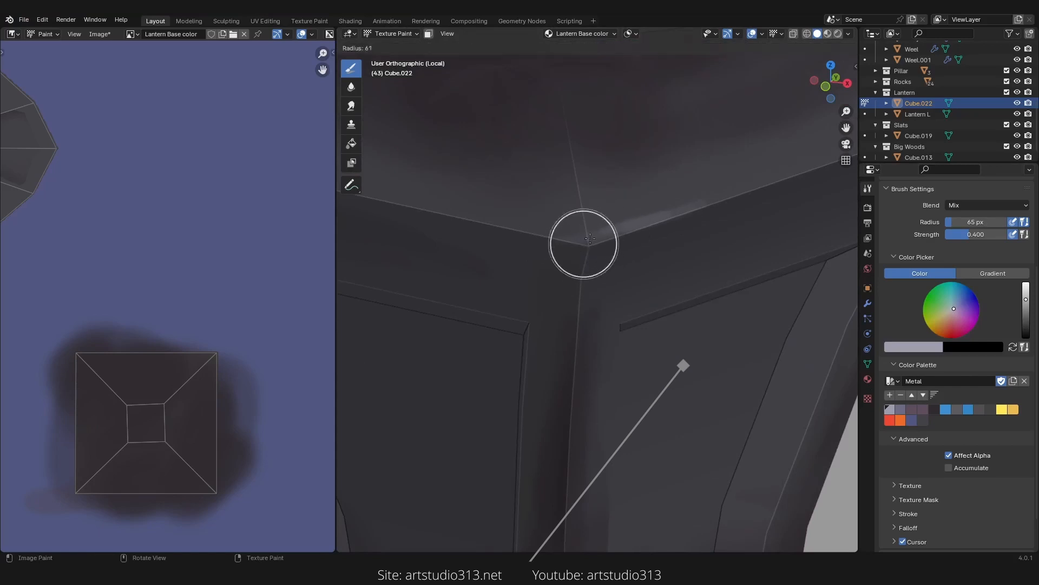
pyautogui.click(613, 239)
pyautogui.moveTo(559, 241)
pyautogui.keyDown('ctrl'); pyautogui.mouseDown(button='middle')
pyautogui.moveTo(577, 290)
pyautogui.moveTo(566, 330)
pyautogui.moveTo(620, 253)
pyautogui.moveTo(590, 216)
pyautogui.moveTo(569, 239)
pyautogui.mouseUp(button='middle'); pyautogui.keyUp('ctrl')
pyautogui.hotkey('shift', 'f')
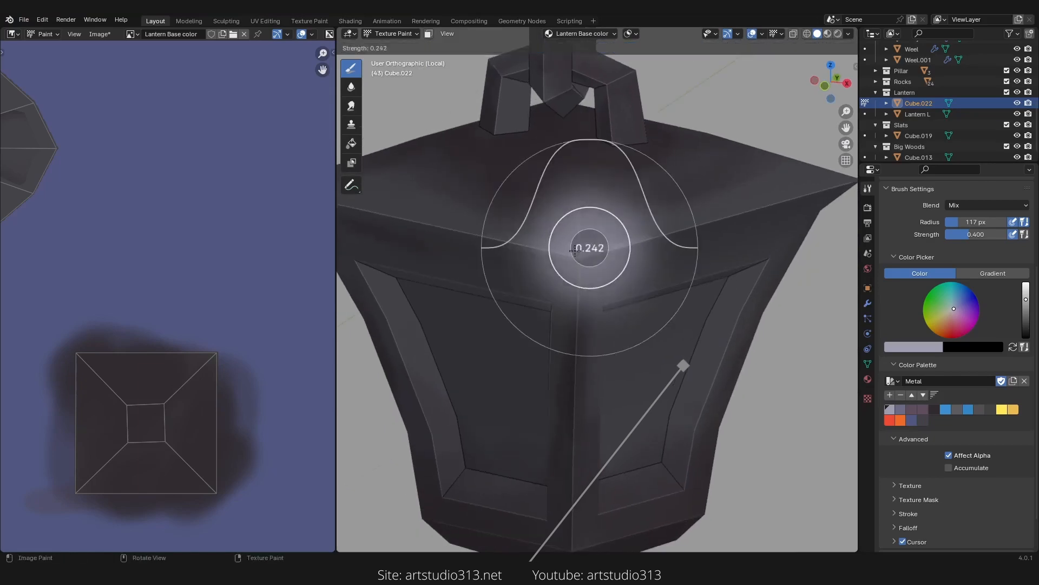
pyautogui.click(592, 244)
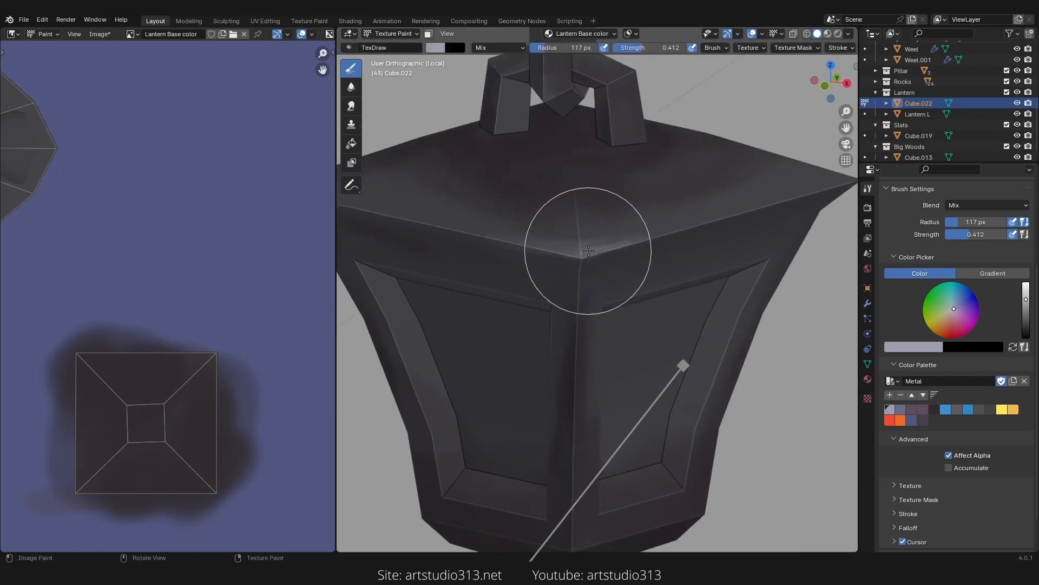
# Step: Set the brush strength to 0.400 and paint light highlights along the roof rim's front corner
pyautogui.hotkey('shift', 'f')
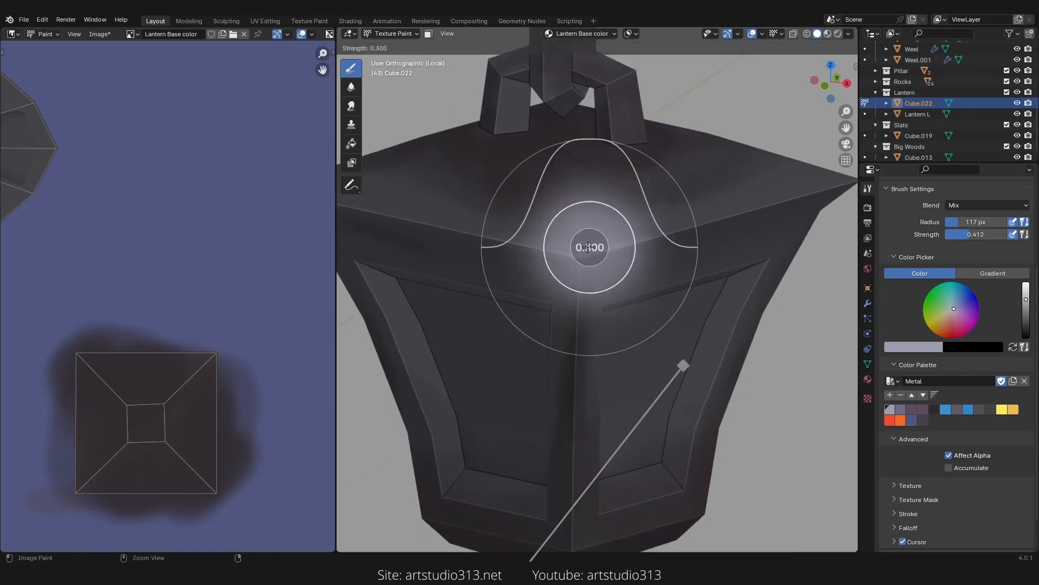
pyautogui.click(604, 250)
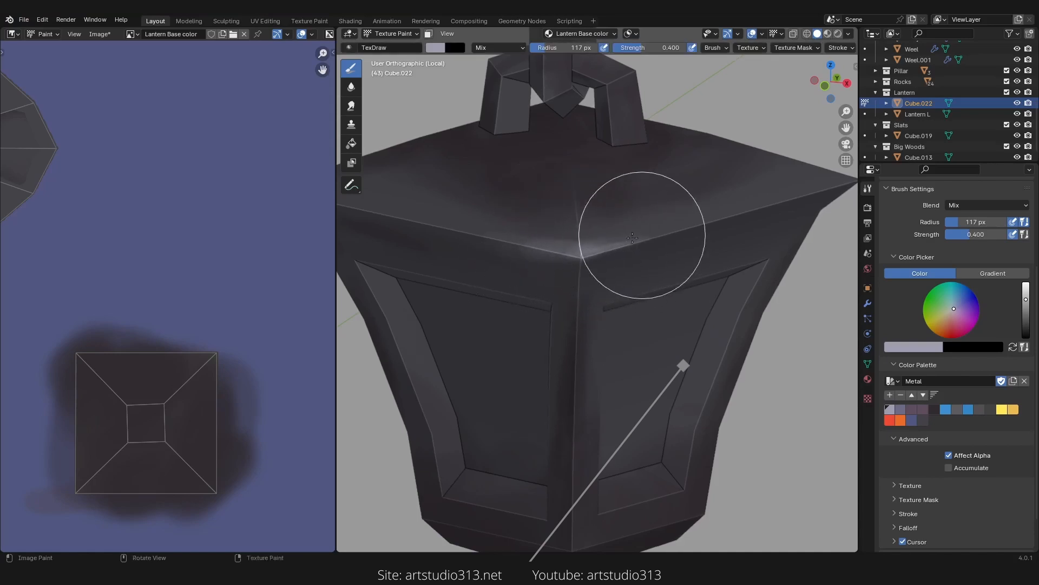
pyautogui.moveTo(680, 228); pyautogui.dragTo(624, 265, button='middle')
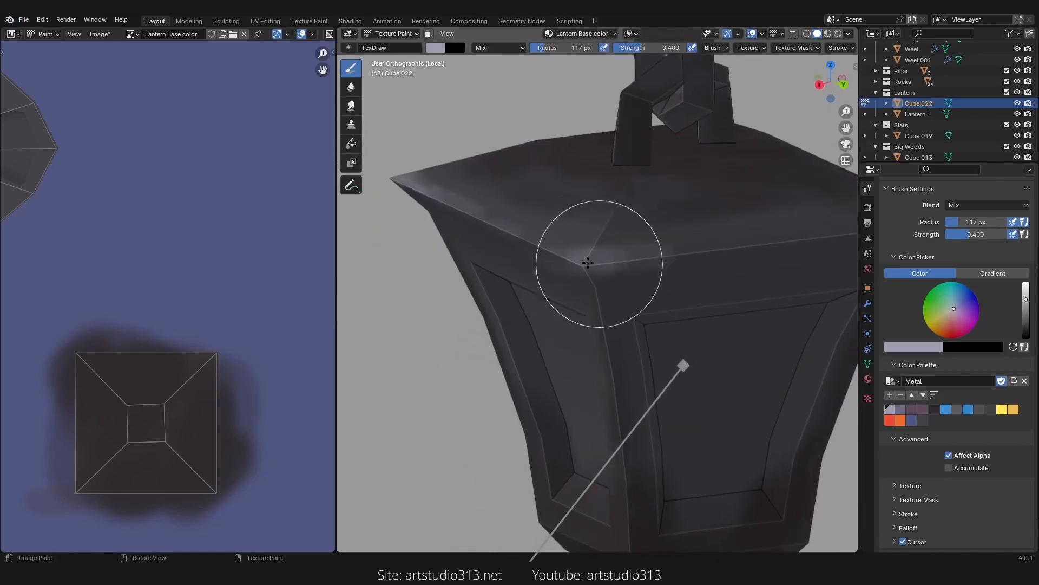
pyautogui.moveTo(588, 262); pyautogui.dragTo(670, 260)
pyautogui.moveTo(649, 257); pyautogui.dragTo(614, 258, button='middle')
pyautogui.moveTo(696, 260); pyautogui.dragTo(531, 260)
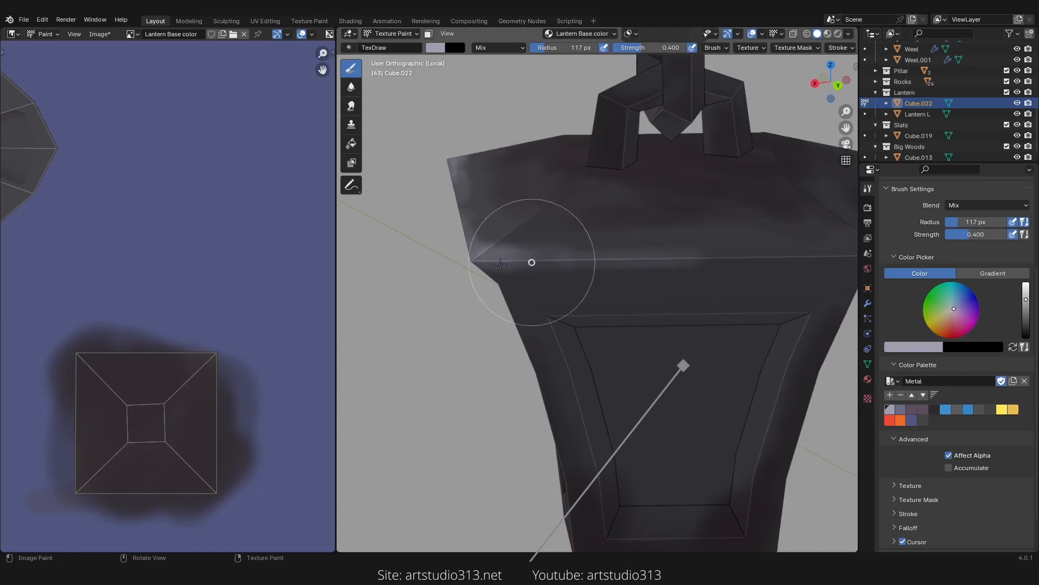
# Step: Set the brush radius to 67 px and paint highlights along the roof rim's edges
pyautogui.press('f')
pyautogui.click(566, 262)
pyautogui.moveTo(477, 240); pyautogui.dragTo(579, 260)
pyautogui.moveTo(578, 260); pyautogui.dragTo(609, 271, button='middle')
pyautogui.moveTo(505, 267); pyautogui.dragTo(720, 290, button='middle')
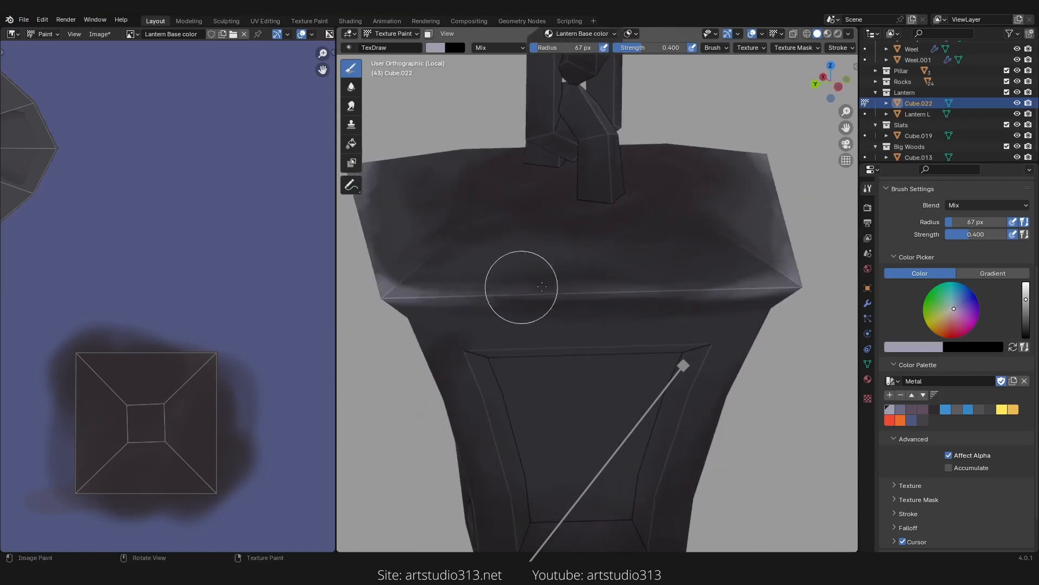
# Step: Paint light highlights along the sloping edges and corners of the roof top
pyautogui.moveTo(542, 292); pyautogui.dragTo(643, 350, button='middle')
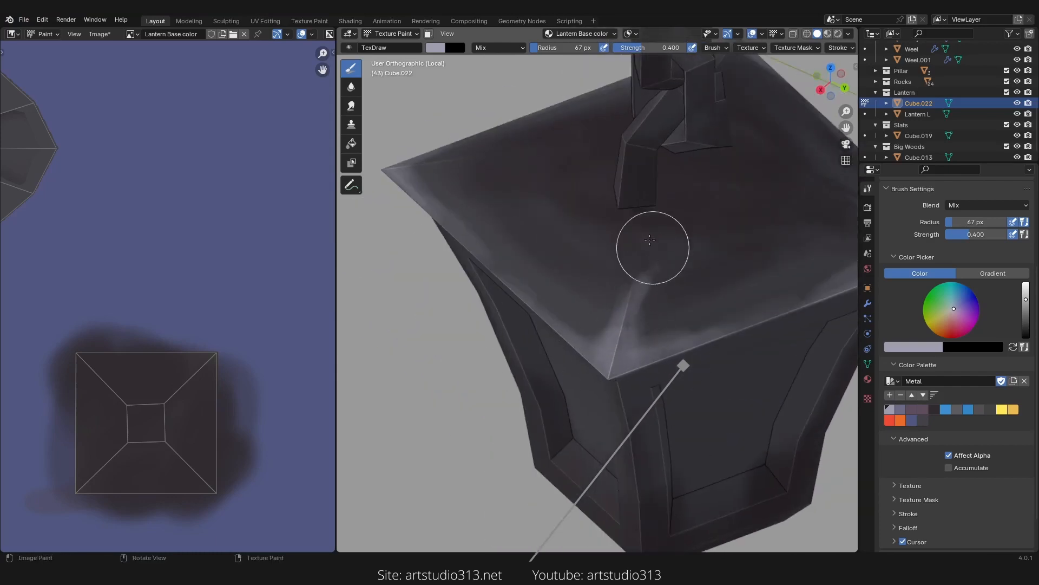
pyautogui.moveTo(650, 232); pyautogui.dragTo(534, 225, button='middle')
pyautogui.moveTo(488, 329)
pyautogui.mouseDown()
pyautogui.moveTo(473, 313)
pyautogui.moveTo(478, 336)
pyautogui.moveTo(514, 307)
pyautogui.mouseUp()
pyautogui.scroll(-2, 540, 306)
pyautogui.moveTo(561, 304)
pyautogui.mouseDown(button='middle')
pyautogui.moveTo(602, 303)
pyautogui.moveTo(580, 197)
pyautogui.mouseUp(button='middle')
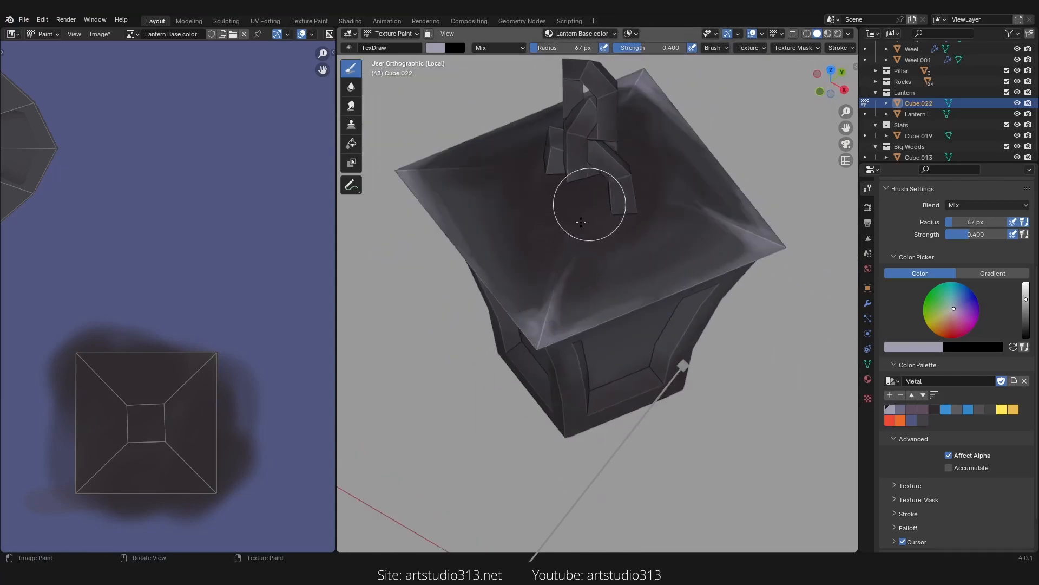
pyautogui.moveTo(557, 283)
pyautogui.mouseDown(button='middle')
pyautogui.moveTo(525, 318)
pyautogui.moveTo(577, 290)
pyautogui.mouseUp(button='middle')
pyautogui.moveTo(535, 279)
pyautogui.mouseDown()
pyautogui.moveTo(523, 343)
pyautogui.moveTo(540, 346)
pyautogui.mouseUp()
pyautogui.moveTo(540, 346)
pyautogui.keyDown('ctrl'); pyautogui.mouseDown(button='middle')
pyautogui.moveTo(594, 274)
pyautogui.moveTo(552, 221)
pyautogui.moveTo(622, 178)
pyautogui.mouseUp(button='middle'); pyautogui.keyUp('ctrl')
# Step: Maximize the 3D viewport and set the brush radius to 47 px
pyautogui.press('f')
pyautogui.click(577, 274)
pyautogui.hotkey('ctrl', 'space')
pyautogui.scroll(-4, 527, 177)
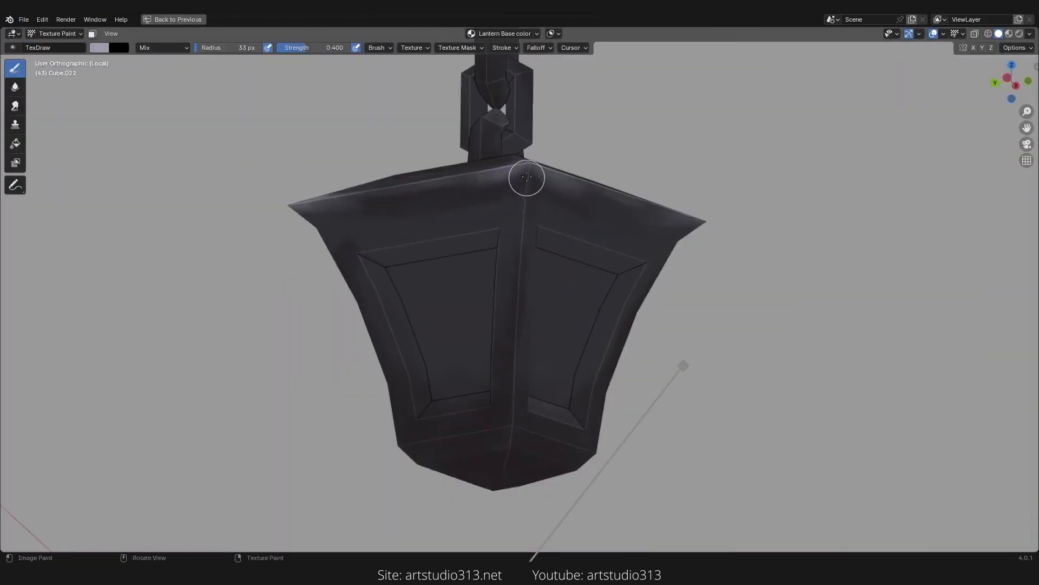
pyautogui.press('f')
pyautogui.click(537, 188)
# Step: Paint highlights down the lantern body's vertical corner edges and its lower corners
pyautogui.moveTo(531, 179); pyautogui.dragTo(509, 433)
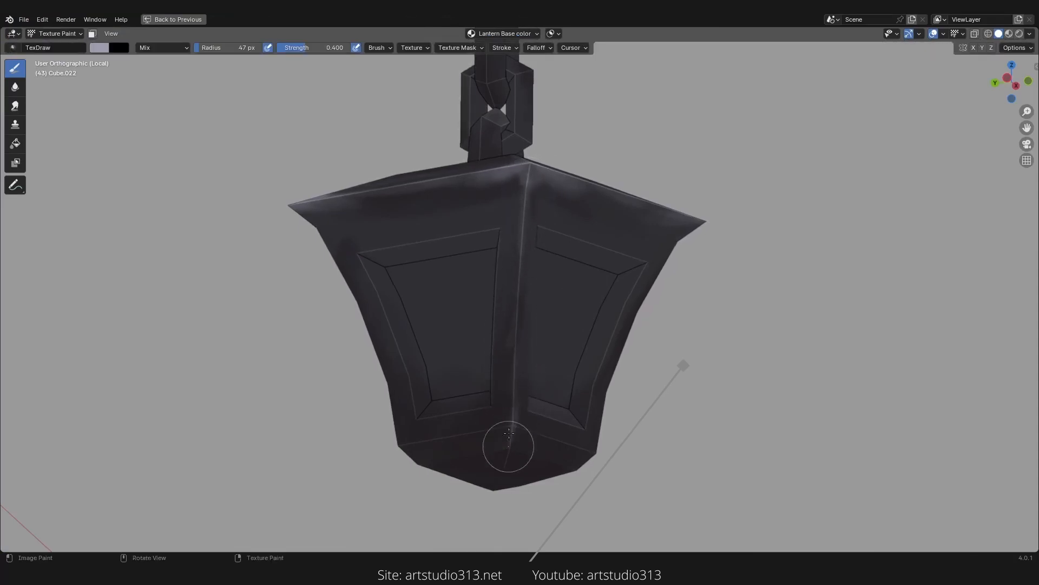
pyautogui.moveTo(510, 419); pyautogui.dragTo(524, 246, button='middle')
pyautogui.moveTo(524, 245); pyautogui.dragTo(520, 343)
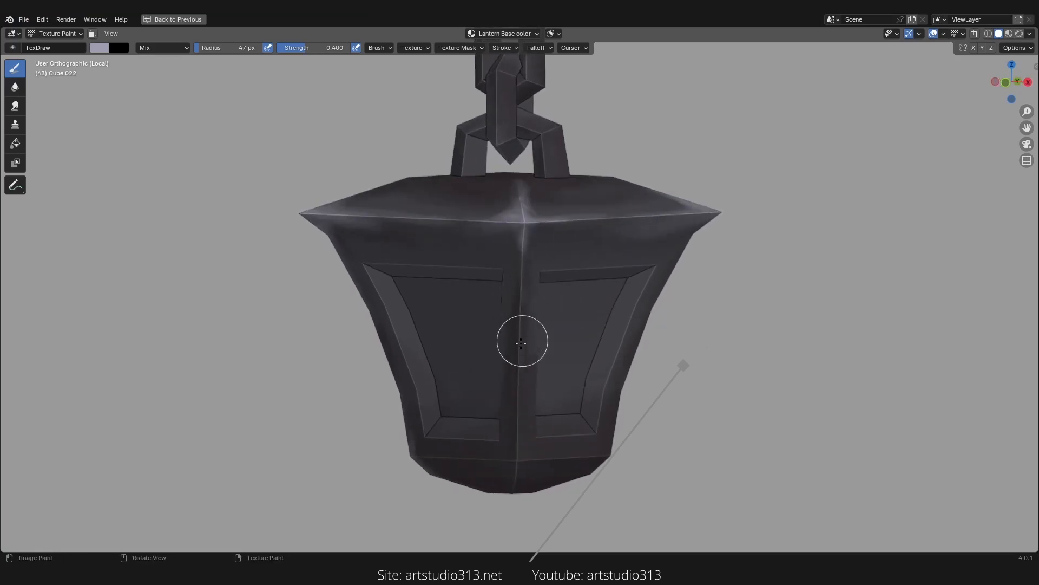
pyautogui.moveTo(520, 464)
pyautogui.mouseDown(button='middle')
pyautogui.moveTo(515, 420)
pyautogui.moveTo(404, 438)
pyautogui.moveTo(515, 227)
pyautogui.mouseUp(button='middle')
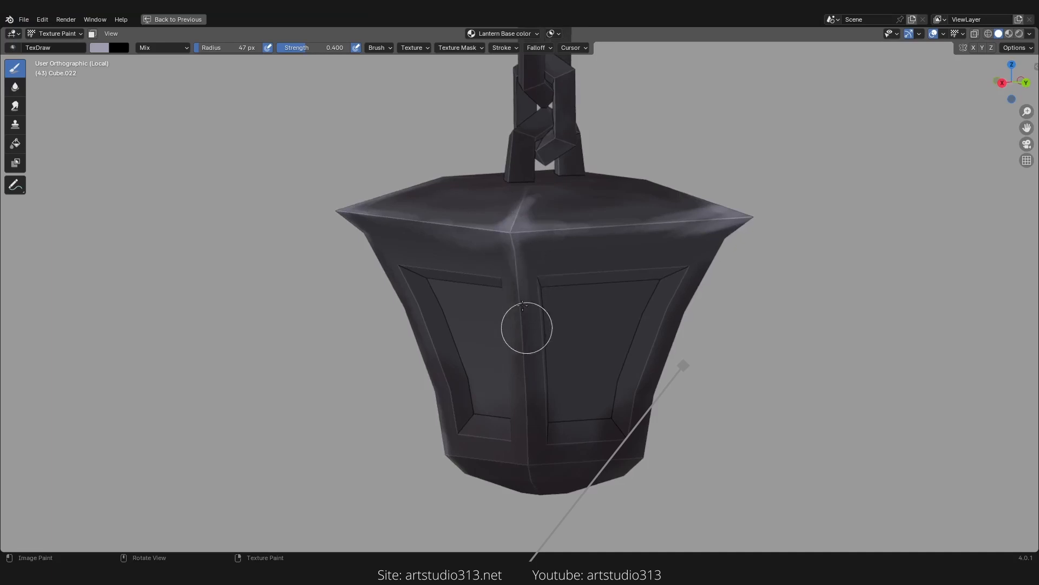
pyautogui.moveTo(519, 434); pyautogui.dragTo(520, 364, button='middle')
pyautogui.moveTo(535, 322)
pyautogui.mouseDown()
pyautogui.moveTo(536, 353)
pyautogui.moveTo(534, 316)
pyautogui.moveTo(533, 343)
pyautogui.mouseUp()
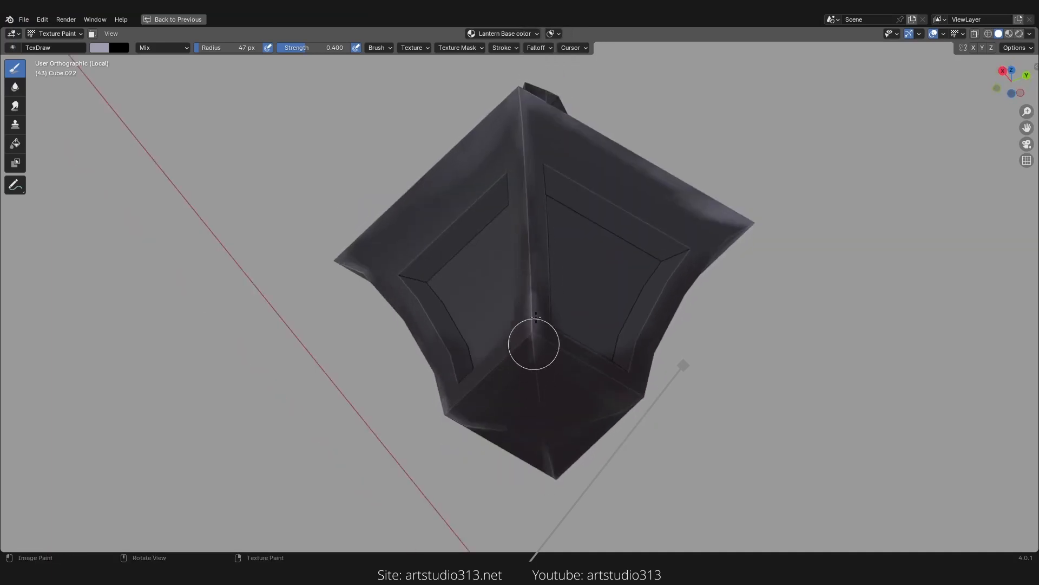
pyautogui.moveTo(552, 390); pyautogui.dragTo(536, 186, button='middle')
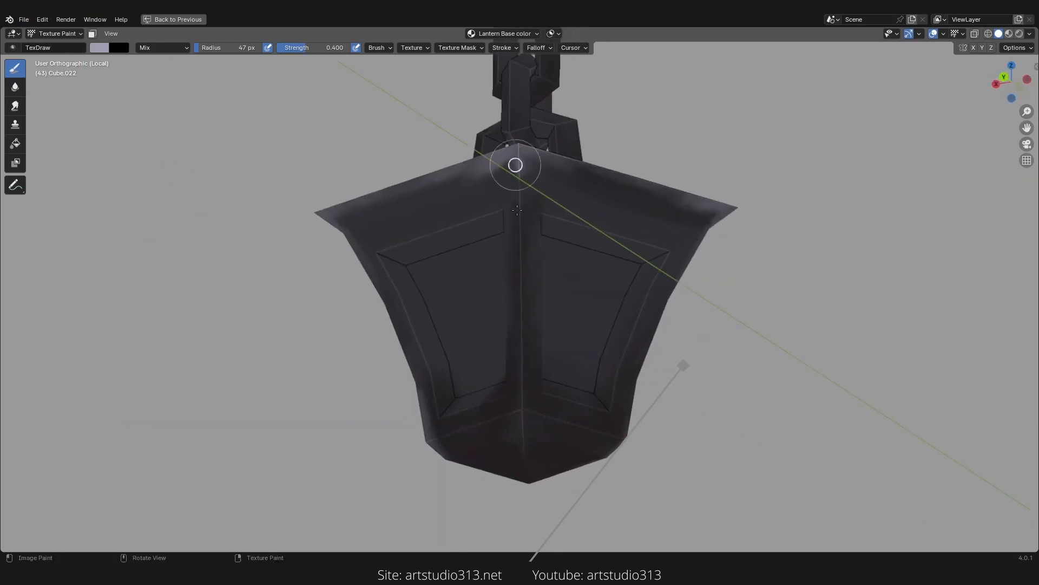
pyautogui.moveTo(515, 165); pyautogui.dragTo(520, 380)
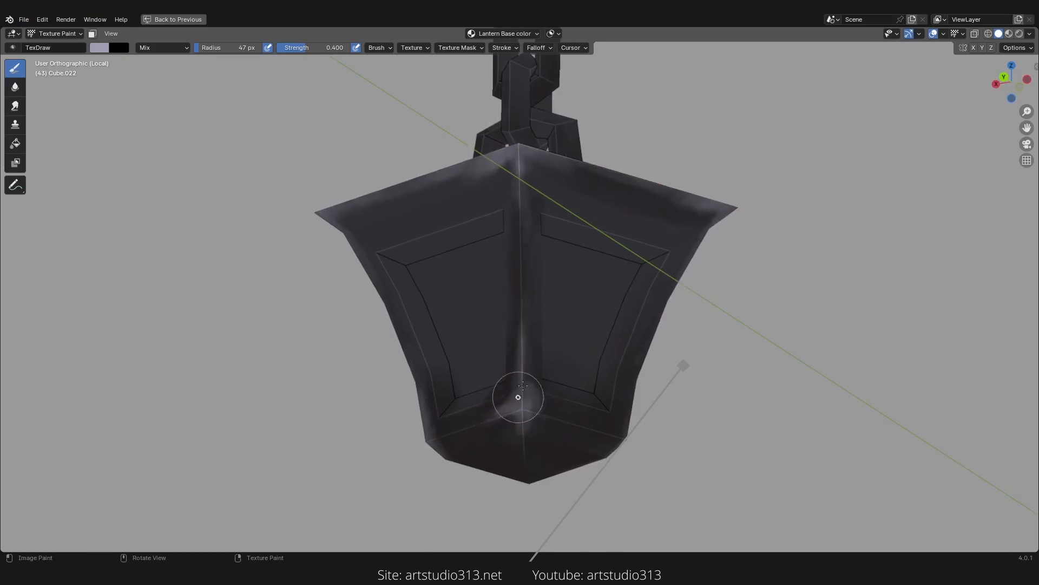
pyautogui.moveTo(523, 386); pyautogui.dragTo(493, 423, button='middle')
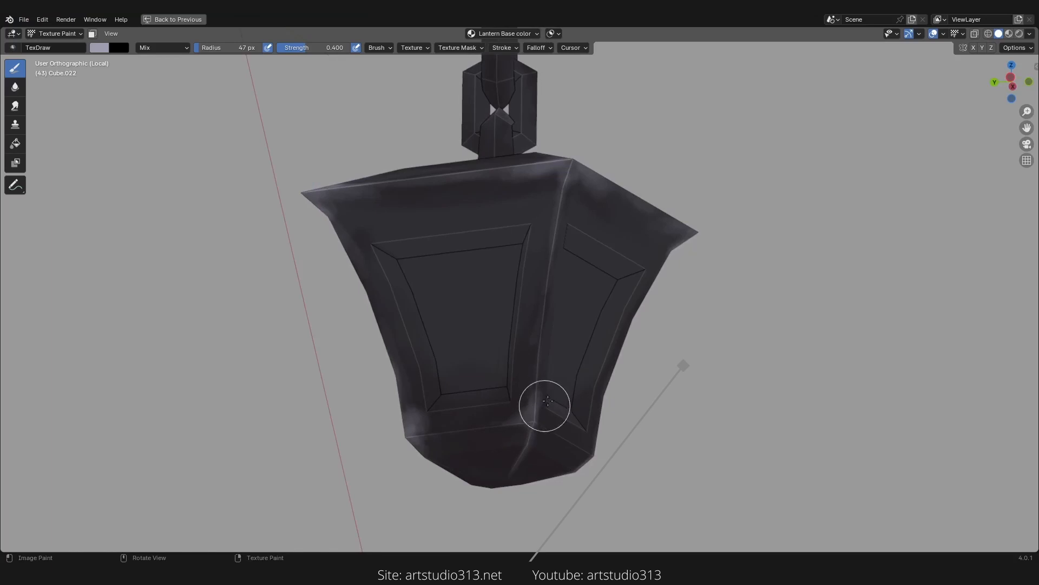
pyautogui.moveTo(547, 401); pyautogui.dragTo(487, 415, button='middle')
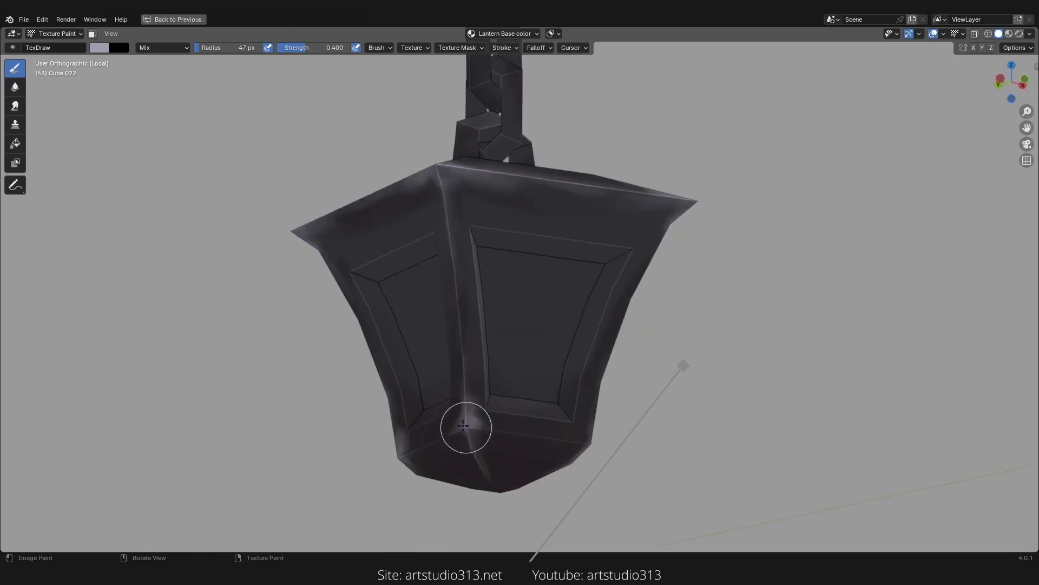
pyautogui.moveTo(548, 427); pyautogui.dragTo(482, 441, button='middle')
# Step: Paint highlights along the lantern's bottom rim corners
pyautogui.scroll(4, 531, 403)
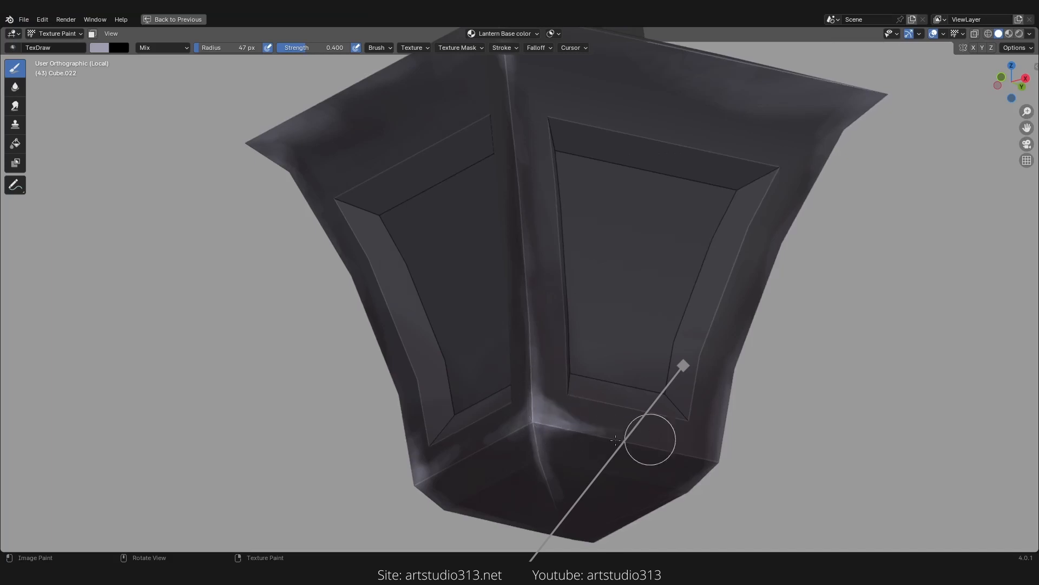
pyautogui.moveTo(525, 422); pyautogui.dragTo(464, 422, button='middle')
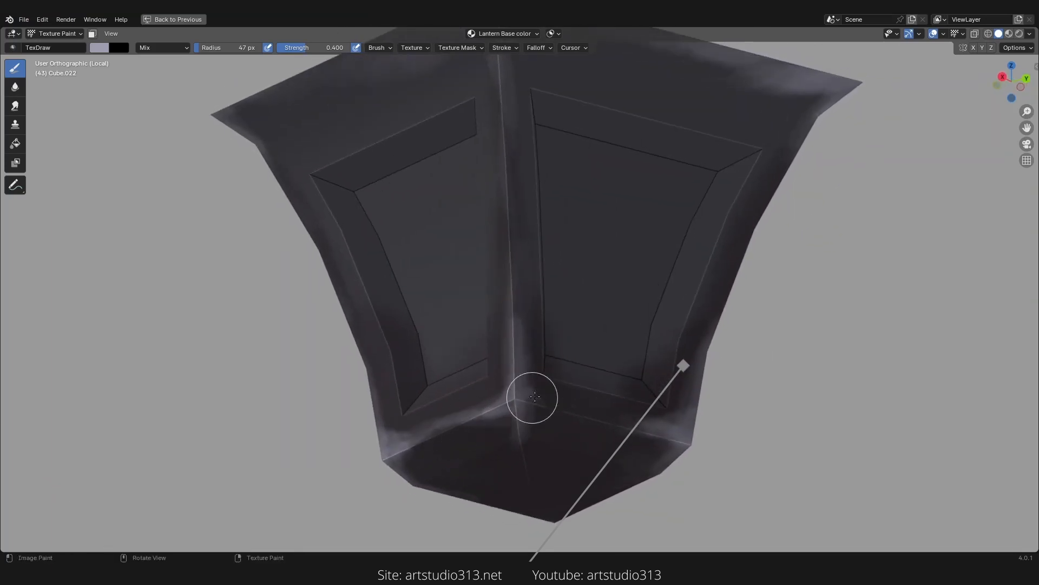
pyautogui.keyDown('ctrl'); pyautogui.moveTo(539, 305); pyautogui.dragTo(547, 259, button='middle'); pyautogui.keyUp('ctrl')
pyautogui.moveTo(546, 260); pyautogui.dragTo(758, 390, button='middle')
pyautogui.keyDown('ctrl'); pyautogui.moveTo(538, 235); pyautogui.dragTo(430, 423, button='middle'); pyautogui.keyUp('ctrl')
# Step: Frame the view on the handle and paint highlights on its central post
pyautogui.press('KP_Decimal')
pyautogui.keyDown('shift'); pyautogui.moveTo(534, 262); pyautogui.dragTo(503, 336, button='middle'); pyautogui.keyUp('shift')
pyautogui.moveTo(521, 233)
pyautogui.mouseDown(button='middle')
pyautogui.moveTo(526, 258)
pyautogui.moveTo(542, 259)
pyautogui.mouseUp(button='middle')
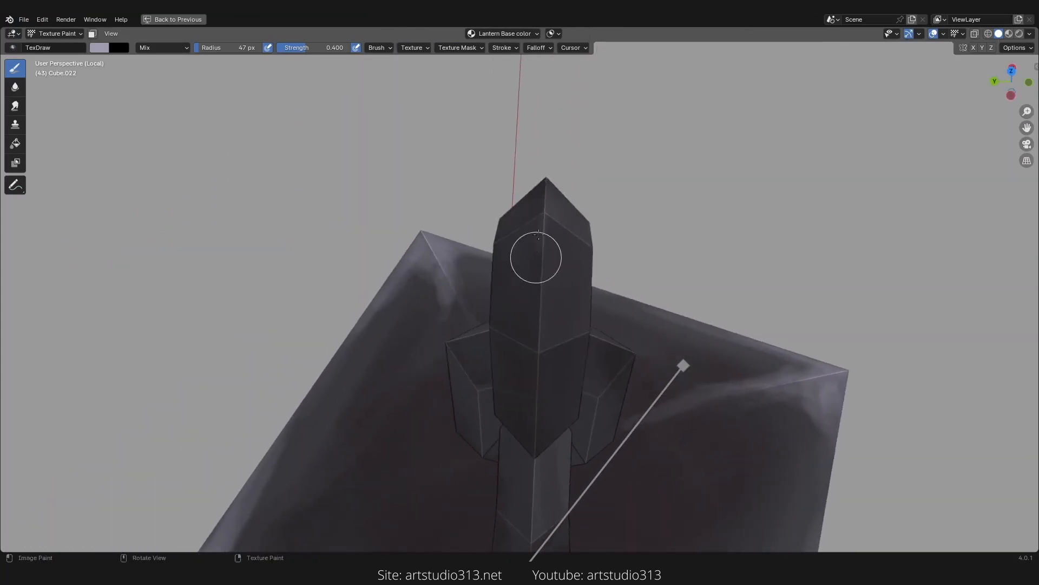
pyautogui.moveTo(538, 241)
pyautogui.mouseDown()
pyautogui.moveTo(538, 367)
pyautogui.moveTo(529, 344)
pyautogui.moveTo(542, 318)
pyautogui.moveTo(556, 341)
pyautogui.mouseUp()
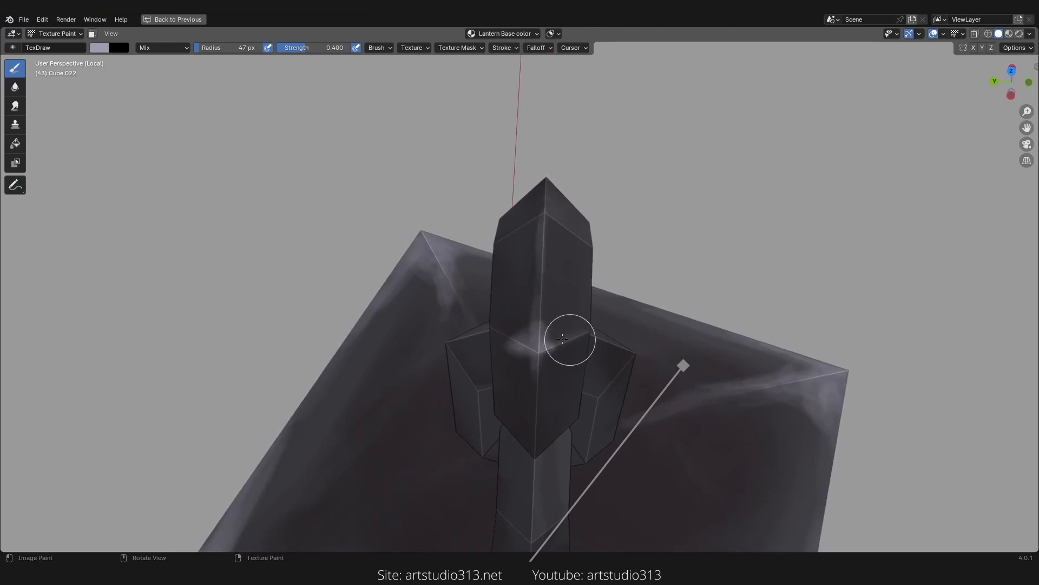
pyautogui.moveTo(563, 338)
pyautogui.mouseDown(button='middle')
pyautogui.moveTo(540, 329)
pyautogui.moveTo(540, 306)
pyautogui.moveTo(580, 308)
pyautogui.moveTo(554, 331)
pyautogui.moveTo(381, 286)
pyautogui.moveTo(467, 372)
pyautogui.moveTo(573, 308)
pyautogui.moveTo(571, 352)
pyautogui.mouseUp(button='middle')
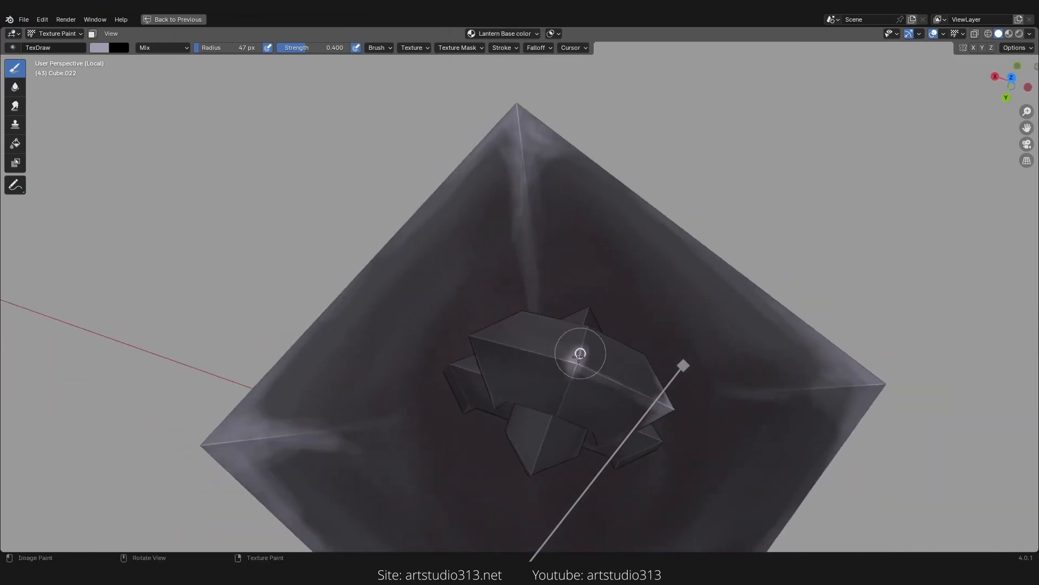
# Step: Paint highlights on the handle's mounts and along the roof top's corner edges
pyautogui.moveTo(579, 354)
pyautogui.mouseDown()
pyautogui.moveTo(573, 371)
pyautogui.moveTo(585, 376)
pyautogui.moveTo(589, 366)
pyautogui.moveTo(554, 359)
pyautogui.mouseUp()
pyautogui.moveTo(555, 360); pyautogui.dragTo(666, 303, button='middle')
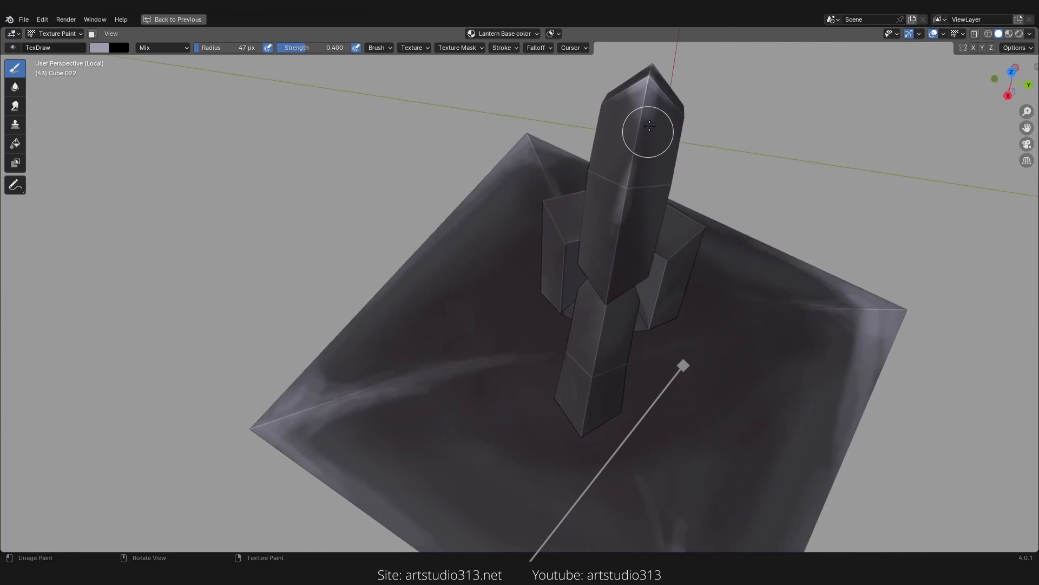
pyautogui.moveTo(649, 126)
pyautogui.mouseDown()
pyautogui.moveTo(615, 184)
pyautogui.moveTo(608, 278)
pyautogui.mouseUp()
pyautogui.moveTo(609, 320); pyautogui.dragTo(623, 261, button='middle')
pyautogui.keyDown('ctrl'); pyautogui.moveTo(624, 261); pyautogui.dragTo(666, 209, button='middle'); pyautogui.keyUp('ctrl')
pyautogui.moveTo(668, 206)
pyautogui.mouseDown()
pyautogui.moveTo(691, 221)
pyautogui.moveTo(689, 139)
pyautogui.moveTo(696, 248)
pyautogui.mouseUp()
pyautogui.moveTo(723, 380)
pyautogui.mouseDown(button='middle')
pyautogui.moveTo(737, 434)
pyautogui.moveTo(707, 306)
pyautogui.mouseUp(button='middle')
pyautogui.moveTo(644, 320)
pyautogui.mouseDown()
pyautogui.moveTo(657, 255)
pyautogui.moveTo(654, 279)
pyautogui.moveTo(677, 290)
pyautogui.moveTo(680, 309)
pyautogui.moveTo(630, 295)
pyautogui.moveTo(607, 301)
pyautogui.moveTo(622, 294)
pyautogui.moveTo(642, 325)
pyautogui.mouseUp()
pyautogui.moveTo(643, 325)
pyautogui.mouseDown(button='middle')
pyautogui.moveTo(659, 390)
pyautogui.moveTo(584, 333)
pyautogui.moveTo(521, 331)
pyautogui.mouseUp(button='middle')
pyautogui.moveTo(480, 265)
pyautogui.mouseDown()
pyautogui.moveTo(487, 392)
pyautogui.moveTo(475, 245)
pyautogui.moveTo(485, 281)
pyautogui.moveTo(522, 299)
pyautogui.moveTo(464, 288)
pyautogui.moveTo(484, 453)
pyautogui.mouseUp()
pyautogui.keyDown('ctrl'); pyautogui.moveTo(482, 188); pyautogui.dragTo(379, 401, button='middle'); pyautogui.keyUp('ctrl')
pyautogui.keyDown('shift'); pyautogui.moveTo(399, 232); pyautogui.dragTo(482, 302, button='middle'); pyautogui.keyUp('shift')
pyautogui.keyDown('ctrl'); pyautogui.moveTo(481, 302); pyautogui.dragTo(479, 236, button='middle'); pyautogui.keyUp('ctrl')
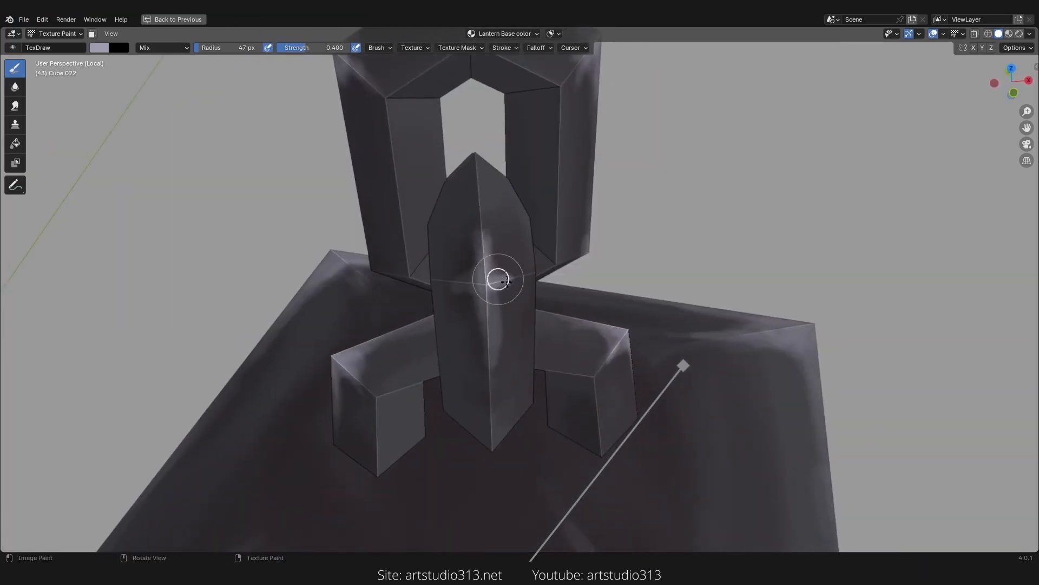
# Step: Paint highlights on the handle post's faces and the surrounding mount blocks
pyautogui.moveTo(445, 268)
pyautogui.mouseDown(button='middle')
pyautogui.moveTo(416, 243)
pyautogui.moveTo(473, 219)
pyautogui.moveTo(552, 301)
pyautogui.mouseUp(button='middle')
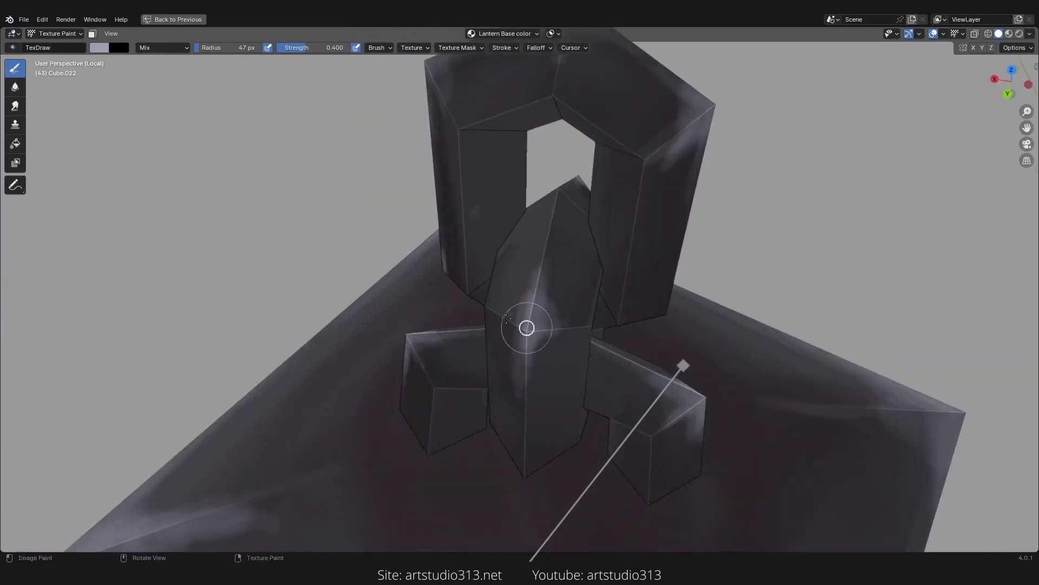
pyautogui.keyDown('ctrl'); pyautogui.moveTo(524, 423); pyautogui.dragTo(523, 477, button='middle'); pyautogui.keyUp('ctrl')
pyautogui.moveTo(523, 476); pyautogui.dragTo(438, 390, button='middle')
pyautogui.keyDown('ctrl'); pyautogui.moveTo(501, 351); pyautogui.dragTo(506, 292, button='middle'); pyautogui.keyUp('ctrl')
pyautogui.keyDown('shift'); pyautogui.moveTo(507, 267); pyautogui.dragTo(505, 338, button='middle'); pyautogui.keyUp('shift')
pyautogui.moveTo(514, 271); pyautogui.dragTo(709, 290, button='middle')
pyautogui.keyDown('ctrl'); pyautogui.moveTo(558, 257); pyautogui.dragTo(522, 232, button='middle'); pyautogui.keyUp('ctrl')
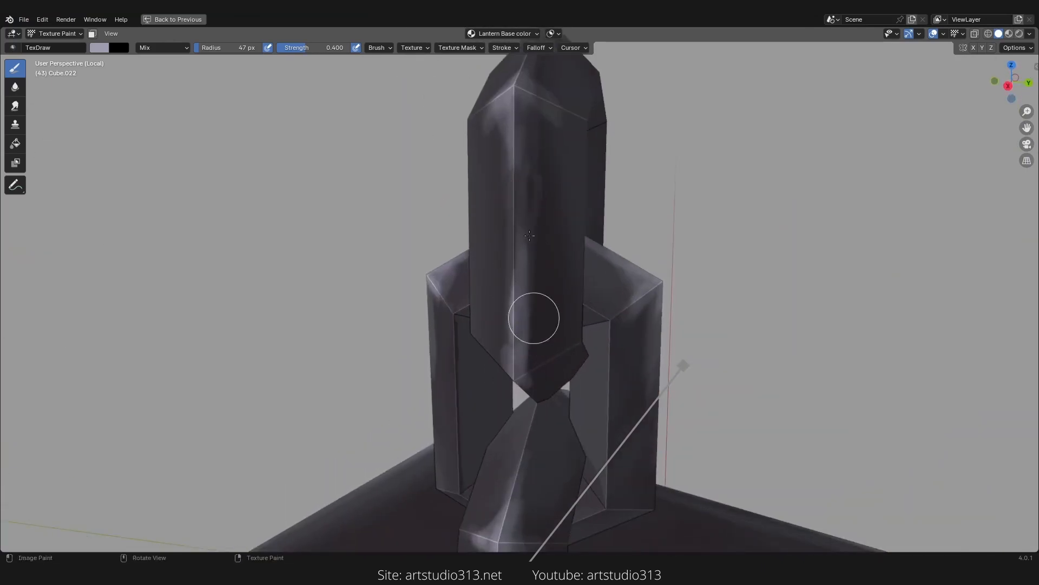
pyautogui.keyDown('ctrl'); pyautogui.moveTo(526, 142); pyautogui.dragTo(506, 344, button='middle'); pyautogui.keyUp('ctrl')
pyautogui.moveTo(506, 344); pyautogui.dragTo(587, 433, button='middle')
pyautogui.keyDown('shift'); pyautogui.moveTo(587, 433); pyautogui.dragTo(648, 278, button='middle'); pyautogui.keyUp('shift')
# Step: Sample a dark colour from the roof's surface for painting
pyautogui.hotkey('ctrl', 'space')
pyautogui.hotkey('ctrl', 'space')
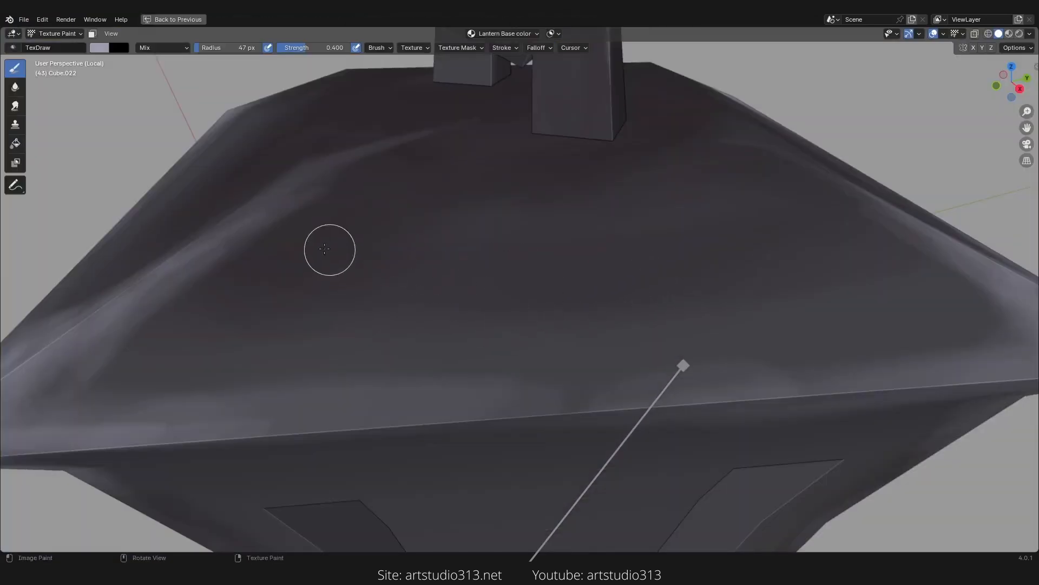
pyautogui.press('s')
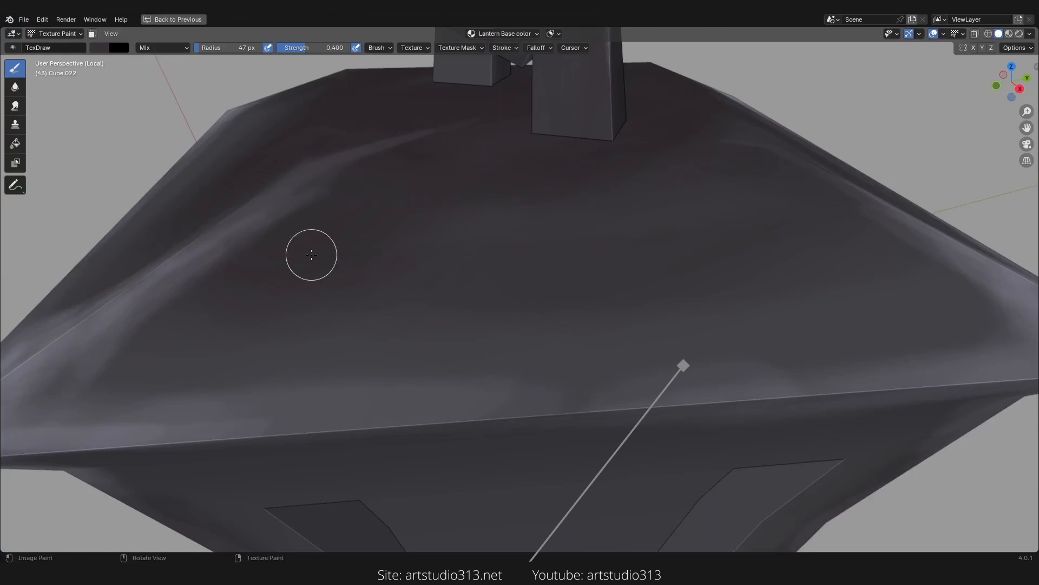
pyautogui.moveTo(531, 302)
pyautogui.mouseDown(button='middle')
pyautogui.moveTo(510, 338)
pyautogui.moveTo(524, 292)
pyautogui.mouseUp(button='middle')
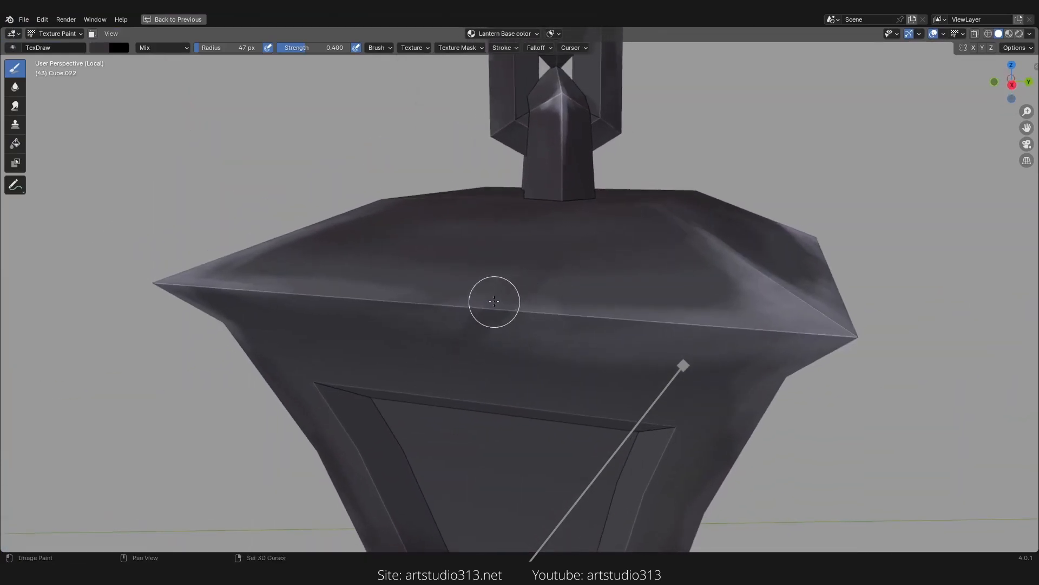
# Step: Set the strength to 1.000 and paint dark shading strokes across the roof top and below its rim
pyautogui.hotkey('shift', 'f')
pyautogui.click(543, 290)
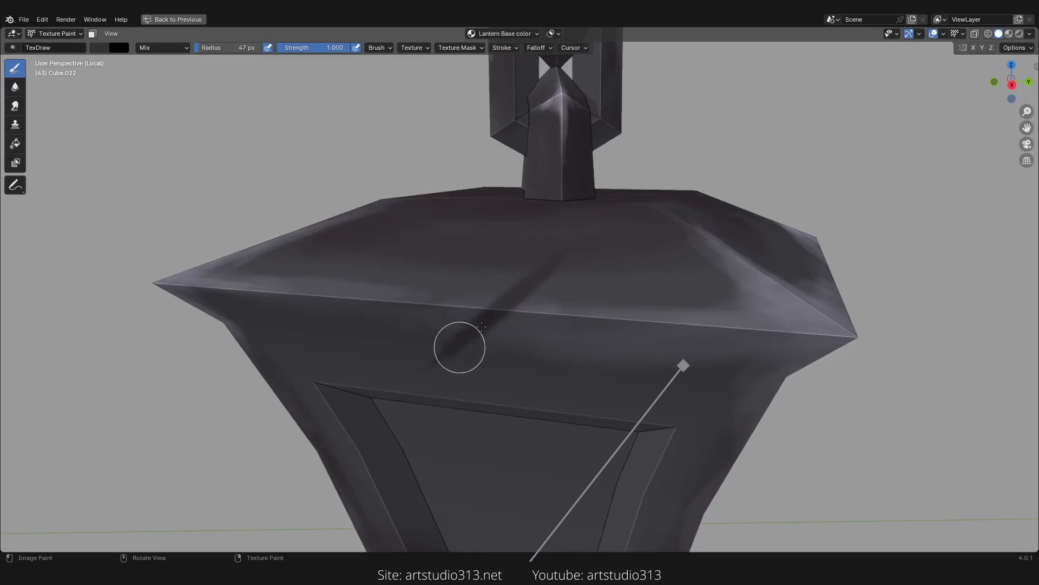
pyautogui.scroll(3, 519, 283)
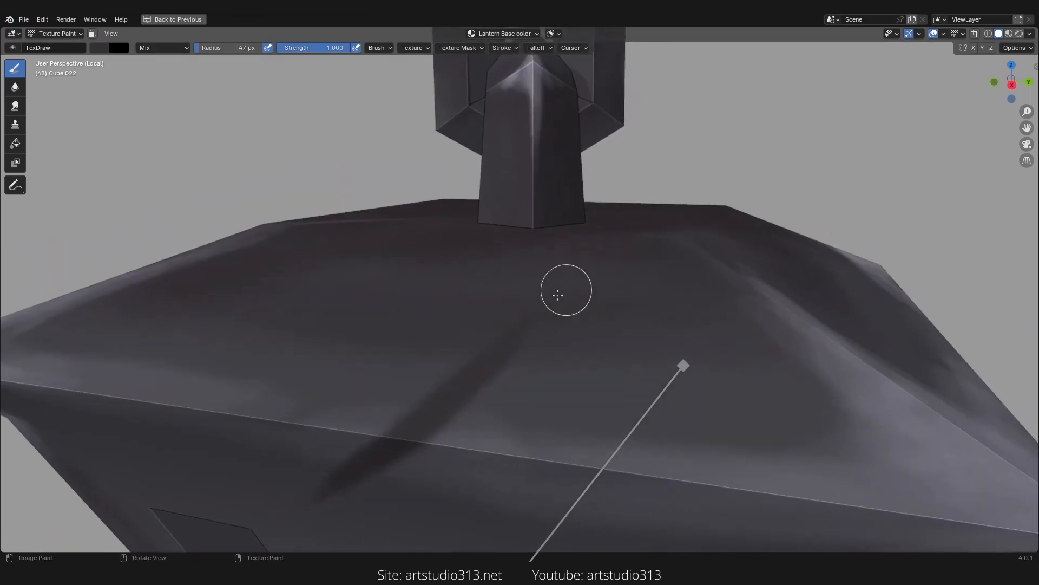
pyautogui.keyDown('ctrl'); pyautogui.moveTo(566, 290); pyautogui.dragTo(597, 360, button='middle'); pyautogui.keyUp('ctrl')
pyautogui.moveTo(597, 360)
pyautogui.mouseDown(button='middle')
pyautogui.moveTo(671, 388)
pyautogui.moveTo(606, 357)
pyautogui.moveTo(633, 355)
pyautogui.moveTo(584, 363)
pyautogui.moveTo(598, 366)
pyautogui.moveTo(515, 309)
pyautogui.moveTo(512, 359)
pyautogui.moveTo(591, 323)
pyautogui.moveTo(587, 294)
pyautogui.mouseUp(button='middle')
pyautogui.scroll(2, 586, 294)
pyautogui.moveTo(585, 215)
pyautogui.mouseDown()
pyautogui.moveTo(509, 330)
pyautogui.moveTo(471, 352)
pyautogui.mouseUp()
pyautogui.moveTo(508, 303); pyautogui.dragTo(470, 349)
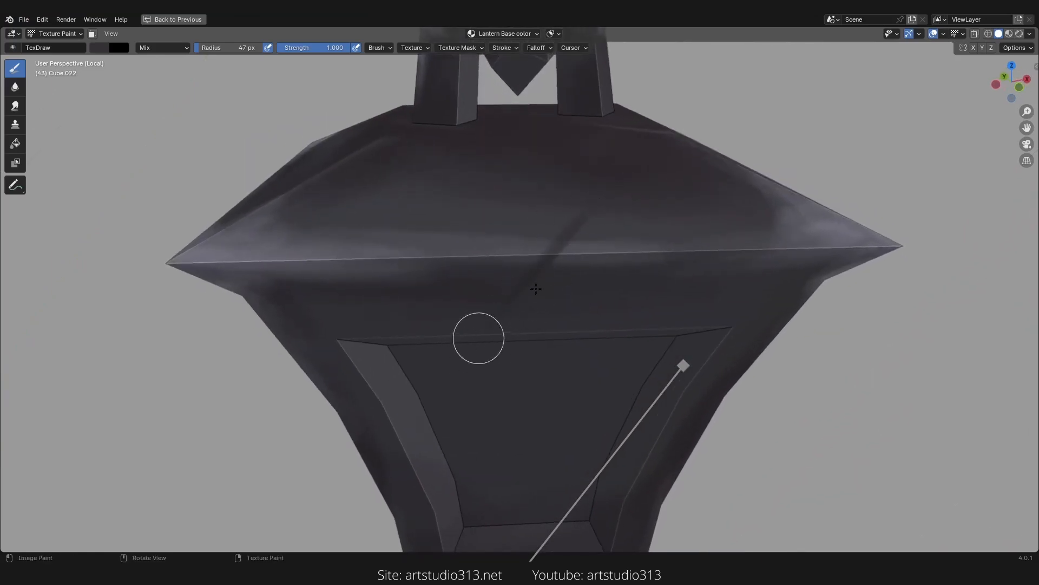
pyautogui.scroll(-5, 612, 277)
pyautogui.moveTo(460, 290)
pyautogui.mouseDown(button='middle')
pyautogui.moveTo(398, 319)
pyautogui.moveTo(452, 307)
pyautogui.mouseUp(button='middle')
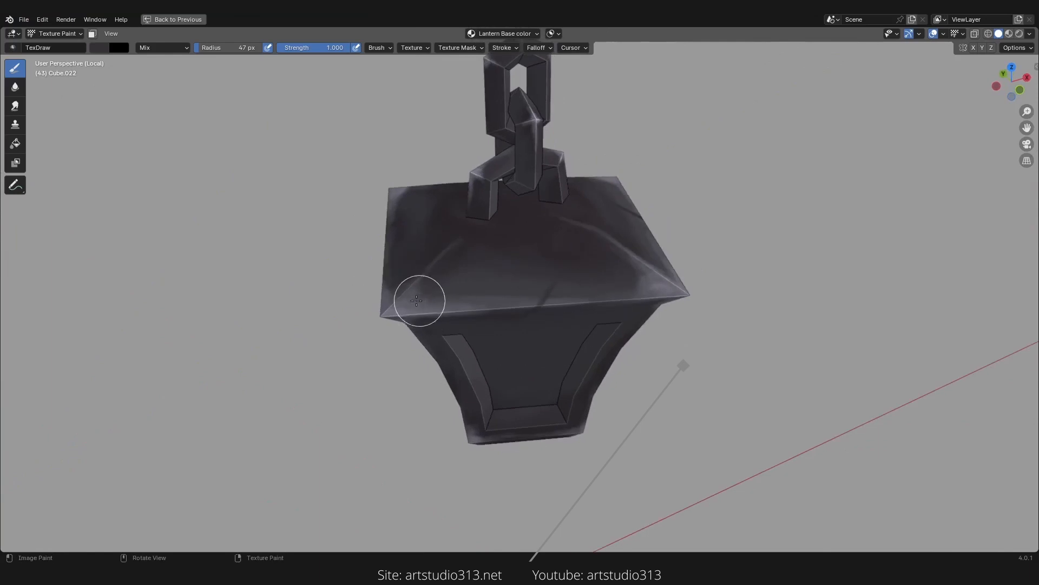
pyautogui.scroll(4, 417, 319)
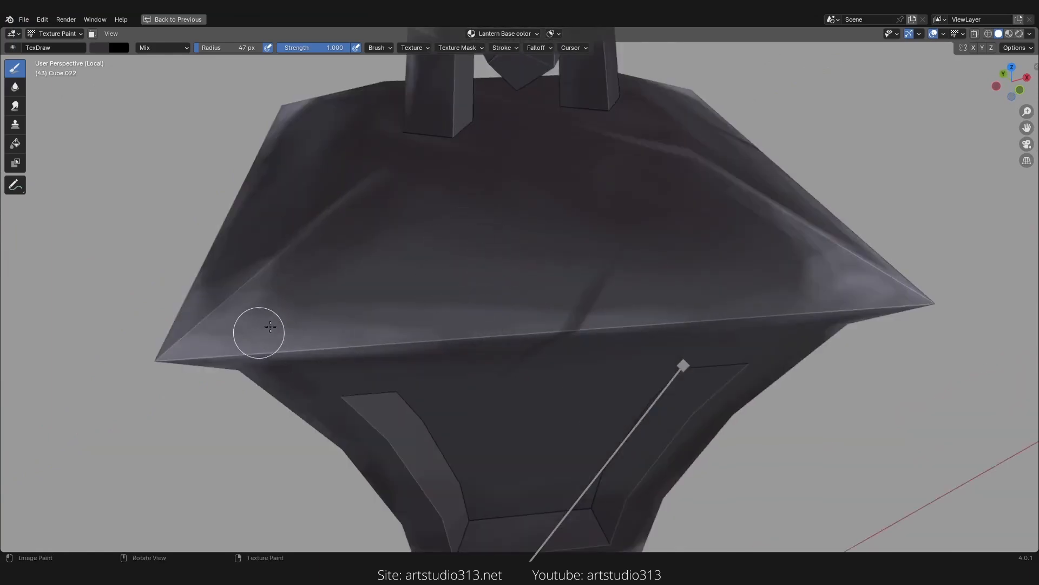
# Step: Sample a grey colour from the roof's corner and set the brush strength to 0.700
pyautogui.press('s')
pyautogui.click(244, 345)
pyautogui.scroll(4, 519, 287)
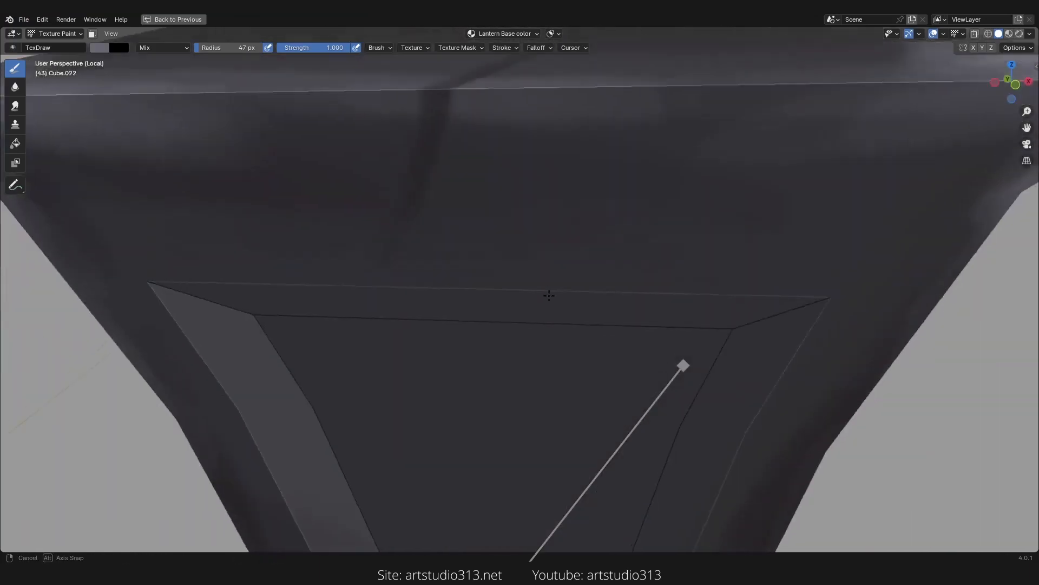
pyautogui.hotkey('shift', 'f')
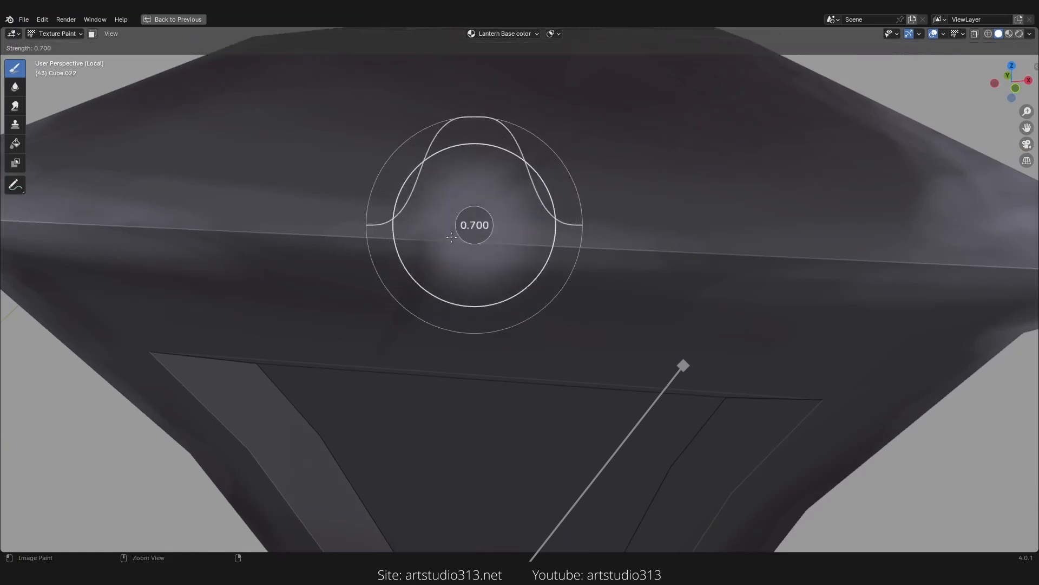
pyautogui.click(449, 237)
pyautogui.moveTo(452, 254); pyautogui.dragTo(526, 197)
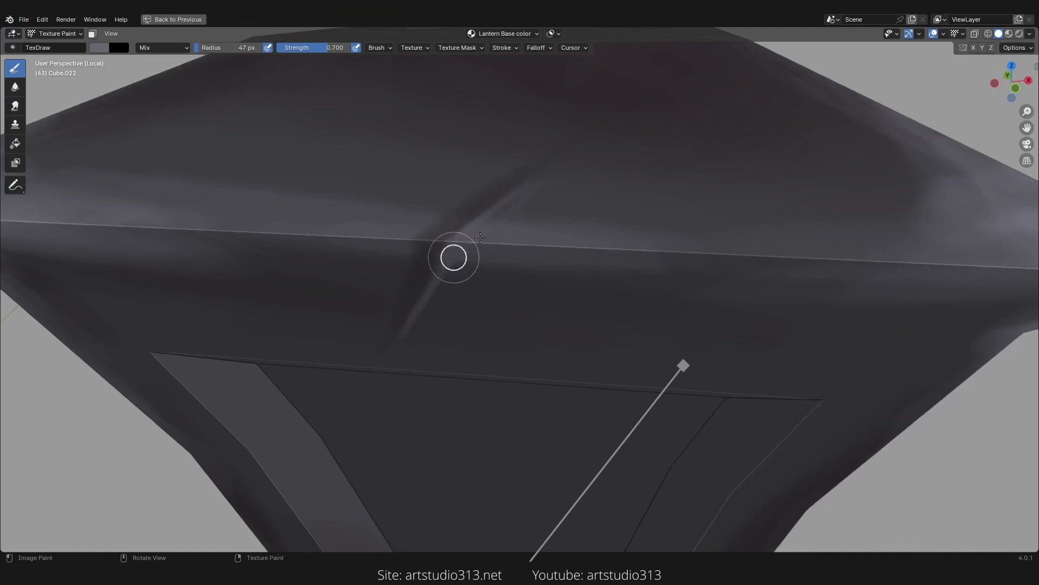
# Step: Paint soft streak strokes across the roof's front rim near its centre
pyautogui.hotkey('shift', 'f')
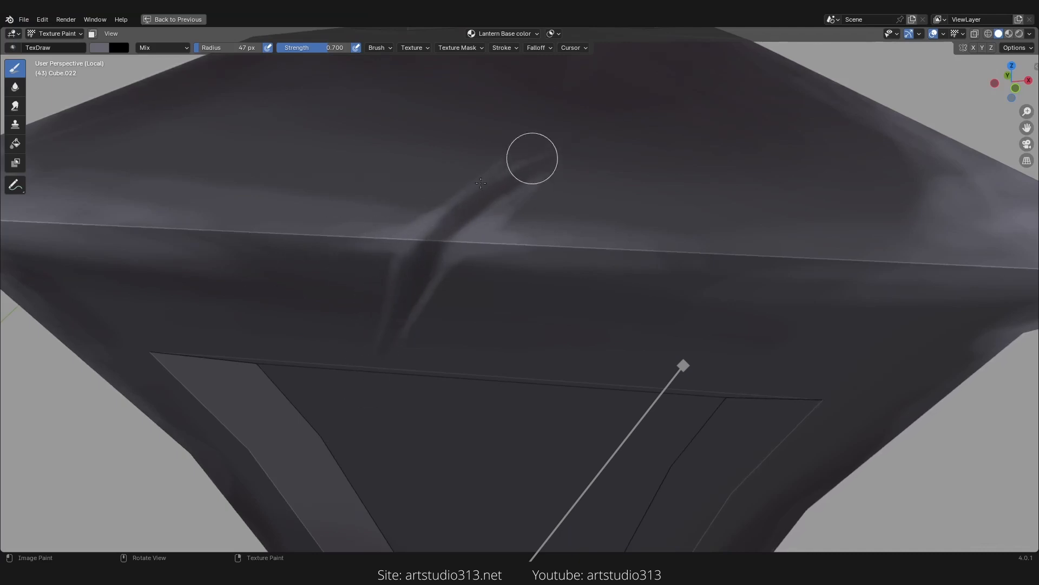
pyautogui.keyDown('ctrl'); pyautogui.moveTo(575, 178); pyautogui.dragTo(590, 303, button='middle'); pyautogui.keyUp('ctrl')
pyautogui.moveTo(590, 303)
pyautogui.mouseDown(button='middle')
pyautogui.moveTo(622, 298)
pyautogui.moveTo(511, 295)
pyautogui.moveTo(520, 244)
pyautogui.mouseUp(button='middle')
pyautogui.moveTo(520, 244)
pyautogui.mouseDown(button='middle')
pyautogui.moveTo(466, 254)
pyautogui.moveTo(541, 320)
pyautogui.mouseUp(button='middle')
pyautogui.keyDown('ctrl'); pyautogui.moveTo(541, 319); pyautogui.dragTo(554, 256, button='middle'); pyautogui.keyUp('ctrl')
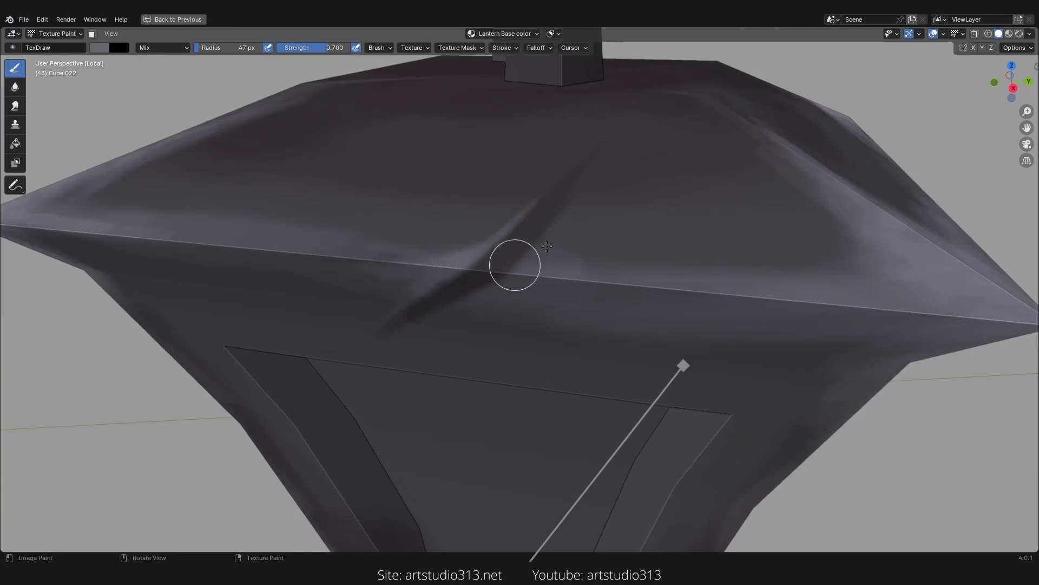
pyautogui.moveTo(587, 179)
pyautogui.mouseDown()
pyautogui.moveTo(536, 248)
pyautogui.moveTo(472, 303)
pyautogui.mouseUp()
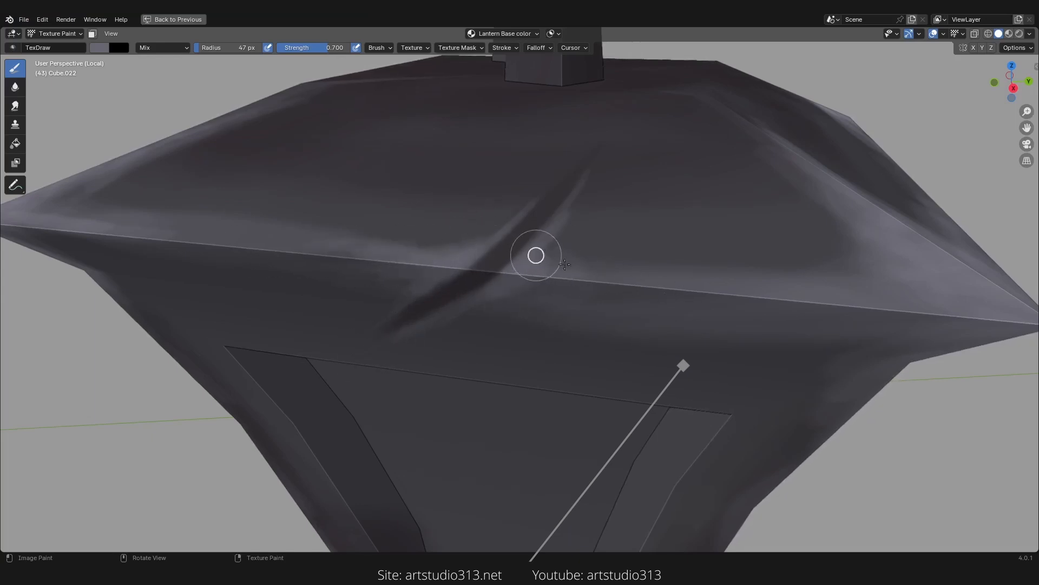
# Step: Toggle the viewport Cavity option off and back on while orbiting to compare the lantern's painted shading
pyautogui.scroll(-10, 684, 285)
pyautogui.moveTo(533, 301); pyautogui.dragTo(682, 250, button='middle')
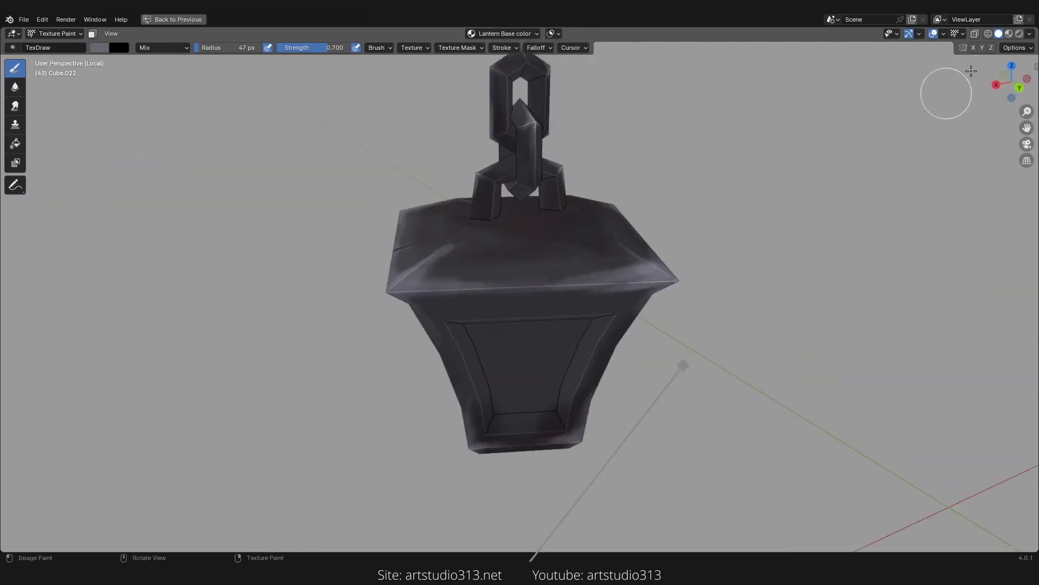
pyautogui.click(934, 34)
pyautogui.click(933, 34)
pyautogui.click(1030, 34)
pyautogui.click(1031, 34)
pyautogui.click(903, 254)
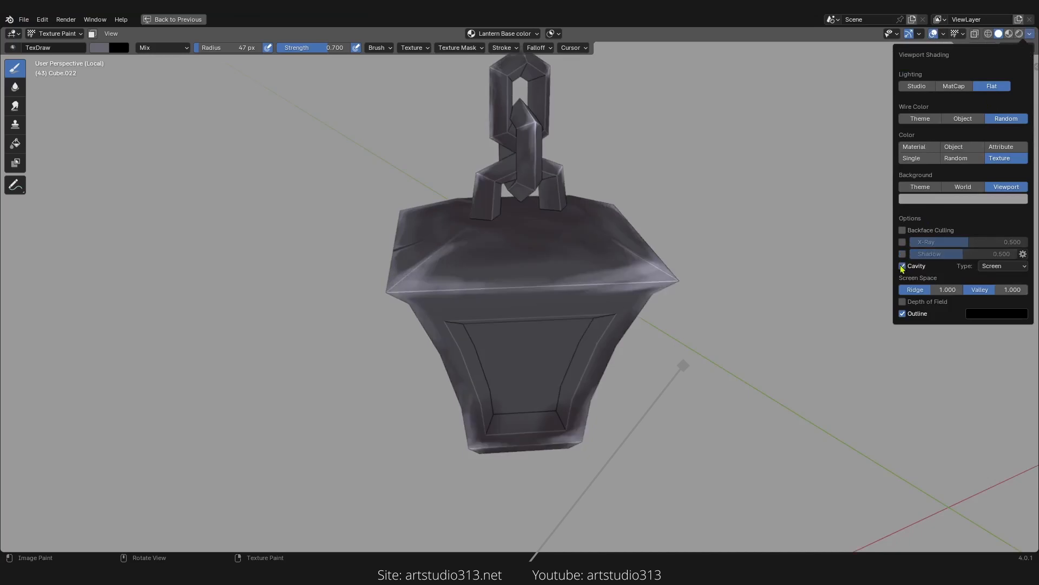
pyautogui.click(903, 266)
pyautogui.moveTo(632, 325); pyautogui.dragTo(688, 306, button='middle')
pyautogui.keyDown('ctrl'); pyautogui.moveTo(685, 314); pyautogui.dragTo(600, 296, button='middle'); pyautogui.keyUp('ctrl')
pyautogui.keyDown('ctrl'); pyautogui.moveTo(598, 319); pyautogui.dragTo(702, 298, button='middle'); pyautogui.keyUp('ctrl')
pyautogui.moveTo(702, 298); pyautogui.dragTo(595, 337, button='middle')
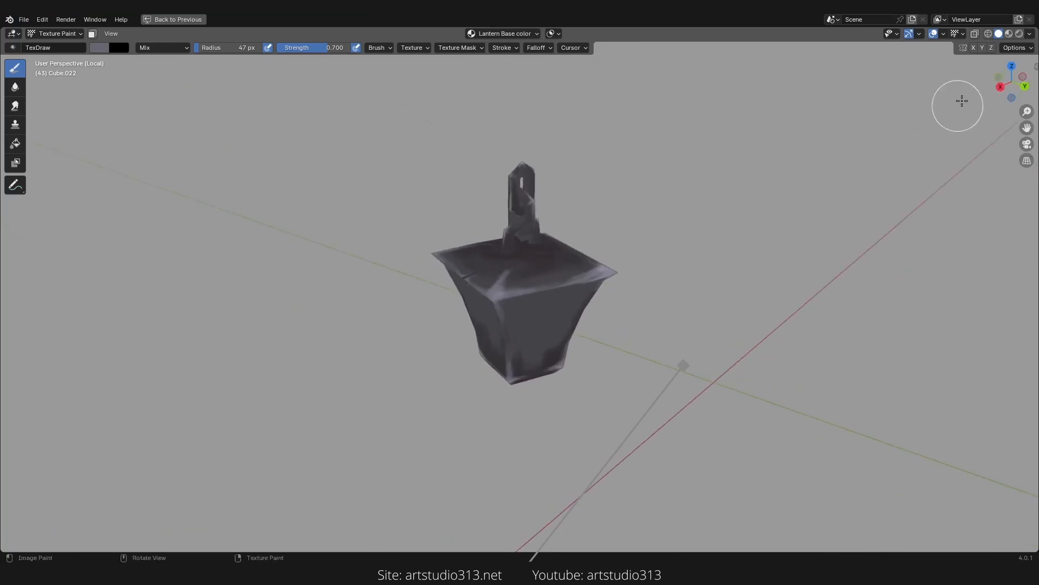
pyautogui.click(1030, 34)
pyautogui.click(903, 266)
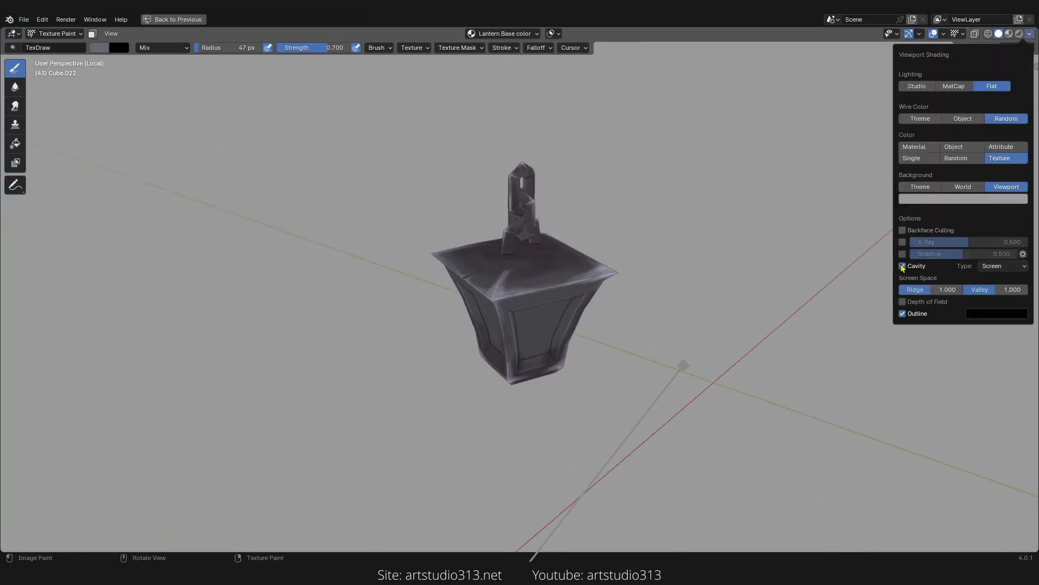
pyautogui.moveTo(542, 331)
pyautogui.mouseDown(button='middle')
pyautogui.moveTo(625, 287)
pyautogui.moveTo(557, 258)
pyautogui.mouseUp(button='middle')
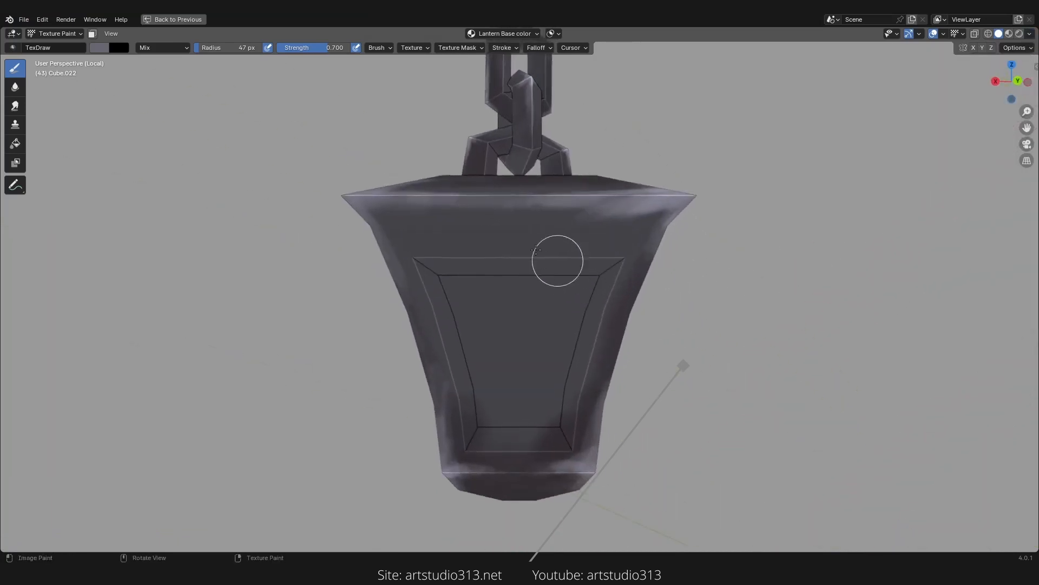
# Step: Sample a dark colour from the lower body and enlarge the brush radius to 127 px
pyautogui.press('s')
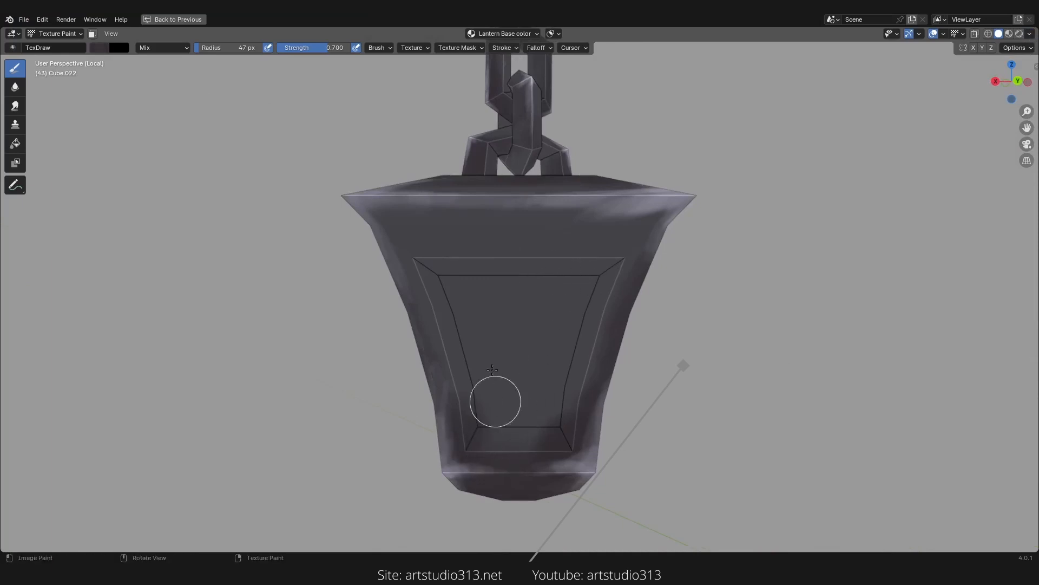
pyautogui.scroll(2, 494, 399)
pyautogui.press('f')
pyautogui.click(600, 245)
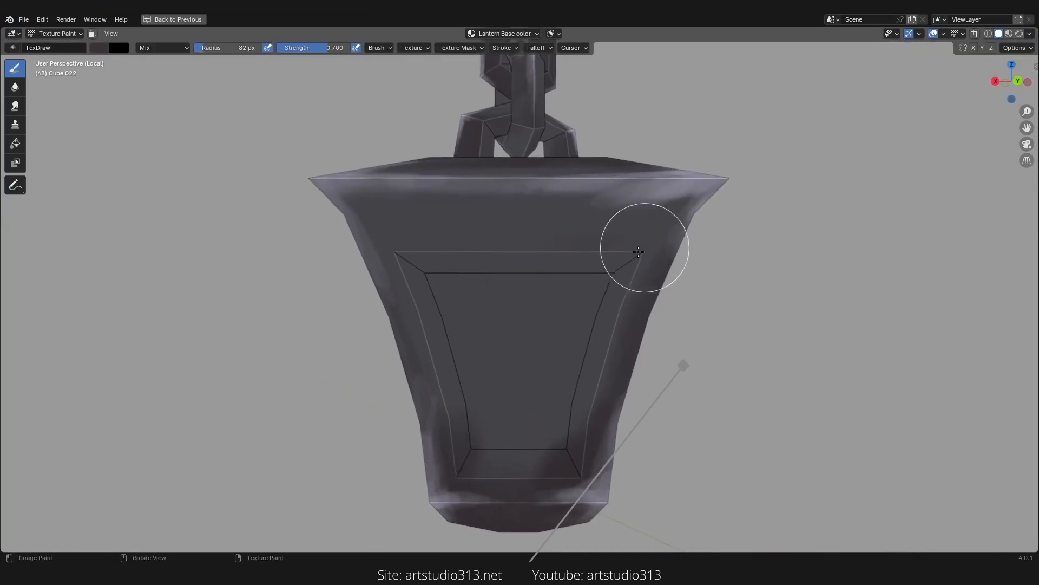
pyautogui.press('f')
pyautogui.click(499, 222)
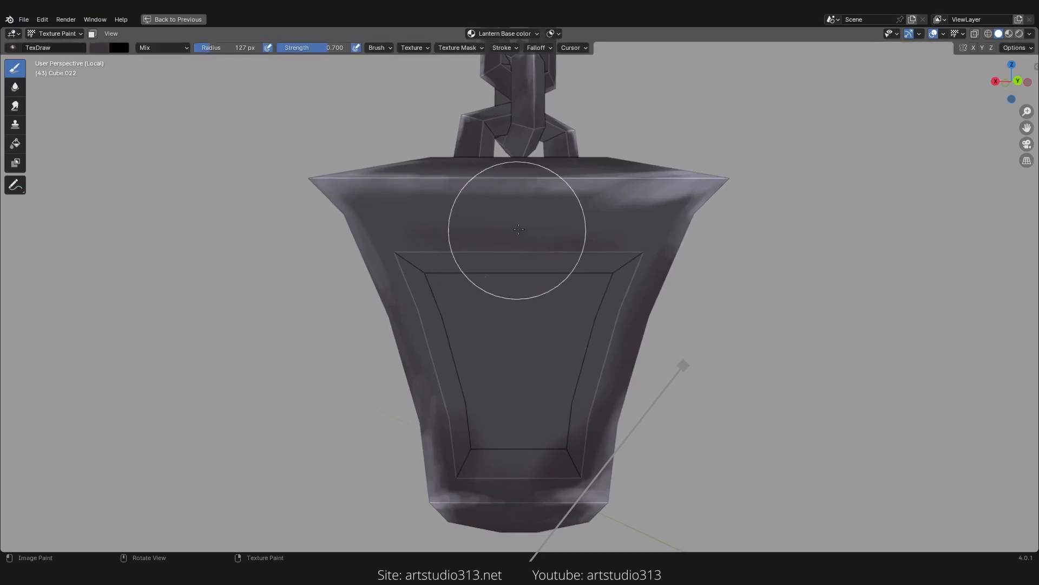
# Step: Paint dark shading across the body's front face, around the panel frame and under the roof rim
pyautogui.moveTo(517, 229)
pyautogui.mouseDown()
pyautogui.moveTo(568, 234)
pyautogui.moveTo(610, 222)
pyautogui.moveTo(399, 233)
pyautogui.mouseUp()
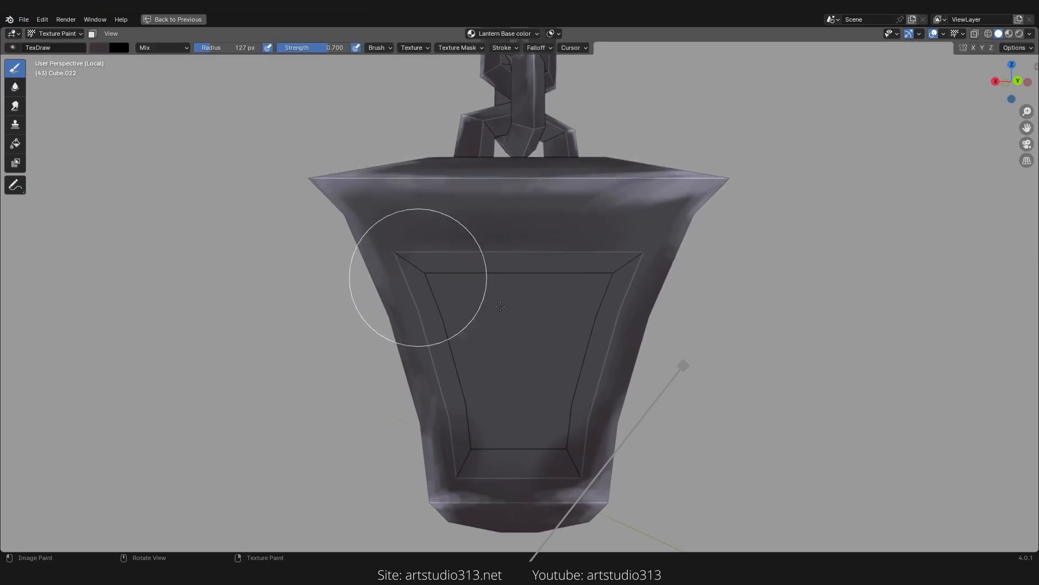
pyautogui.moveTo(418, 278); pyautogui.dragTo(396, 270, button='middle')
pyautogui.moveTo(529, 244)
pyautogui.mouseDown()
pyautogui.moveTo(412, 249)
pyautogui.moveTo(413, 312)
pyautogui.mouseUp()
pyautogui.moveTo(476, 407); pyautogui.dragTo(515, 403, button='middle')
pyautogui.moveTo(644, 274); pyautogui.dragTo(601, 356)
pyautogui.moveTo(601, 355); pyautogui.dragTo(704, 355, button='middle')
pyautogui.moveTo(628, 262)
pyautogui.mouseDown()
pyautogui.moveTo(596, 265)
pyautogui.moveTo(600, 239)
pyautogui.moveTo(615, 230)
pyautogui.moveTo(453, 240)
pyautogui.moveTo(427, 214)
pyautogui.moveTo(423, 189)
pyautogui.mouseUp()
pyautogui.moveTo(526, 325)
pyautogui.mouseDown()
pyautogui.moveTo(619, 318)
pyautogui.moveTo(576, 360)
pyautogui.mouseUp()
pyautogui.moveTo(536, 360); pyautogui.dragTo(693, 371, button='middle')
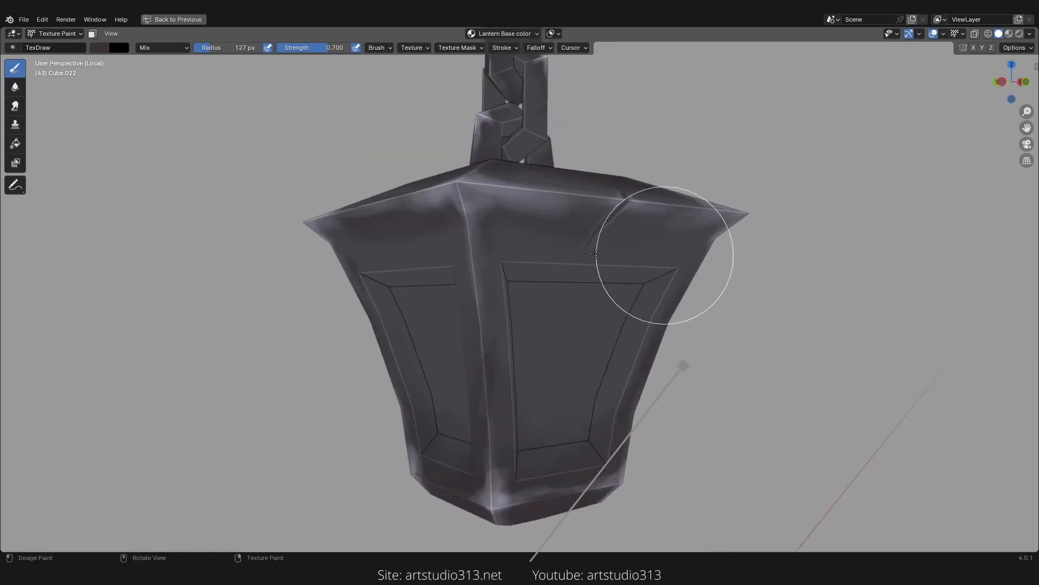
# Step: Paint dark shading on the neighbouring side faces of the lantern body
pyautogui.moveTo(639, 258)
pyautogui.mouseDown()
pyautogui.moveTo(529, 246)
pyautogui.moveTo(517, 287)
pyautogui.moveTo(590, 287)
pyautogui.mouseUp()
pyautogui.moveTo(549, 354); pyautogui.dragTo(634, 351, button='middle')
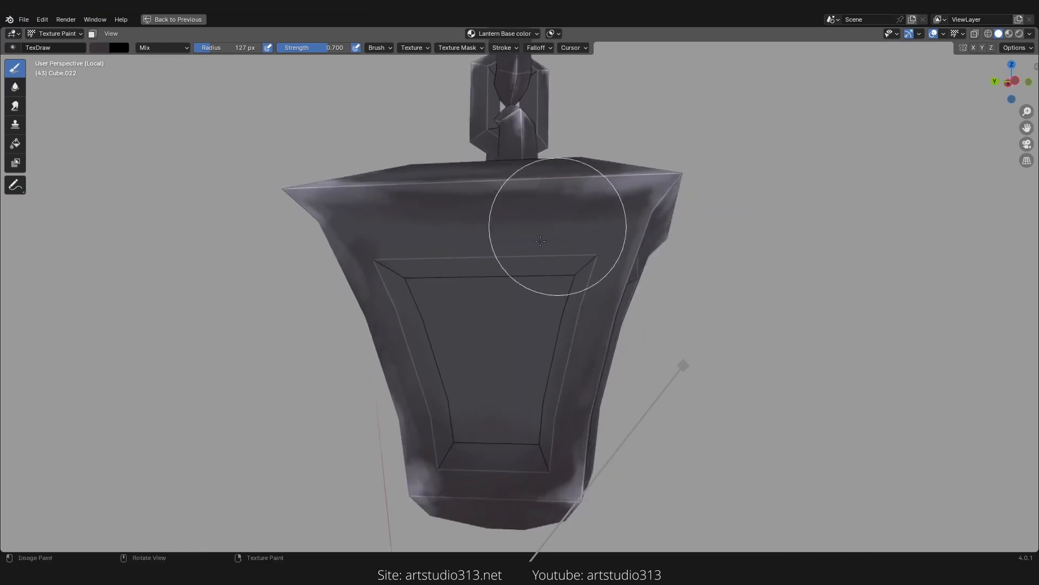
pyautogui.moveTo(602, 233)
pyautogui.mouseDown()
pyautogui.moveTo(525, 255)
pyautogui.moveTo(420, 350)
pyautogui.moveTo(425, 320)
pyautogui.mouseUp()
pyautogui.moveTo(439, 284)
pyautogui.mouseDown(button='middle')
pyautogui.moveTo(493, 260)
pyautogui.moveTo(470, 219)
pyautogui.mouseUp(button='middle')
pyautogui.moveTo(409, 209)
pyautogui.mouseDown()
pyautogui.moveTo(382, 202)
pyautogui.moveTo(371, 145)
pyautogui.mouseUp()
pyautogui.keyDown('ctrl'); pyautogui.moveTo(503, 293); pyautogui.dragTo(533, 352, button='middle'); pyautogui.keyUp('ctrl')
pyautogui.moveTo(542, 352)
pyautogui.mouseDown(button='middle')
pyautogui.moveTo(633, 343)
pyautogui.moveTo(623, 327)
pyautogui.mouseUp(button='middle')
pyautogui.moveTo(594, 277)
pyautogui.mouseDown(button='middle')
pyautogui.moveTo(523, 302)
pyautogui.moveTo(526, 293)
pyautogui.mouseUp(button='middle')
# Step: Set the radius to 41 px, sample a light grey, and paint highlights along the body's corner edges
pyautogui.press('f')
pyautogui.click(534, 292)
pyautogui.press('s')
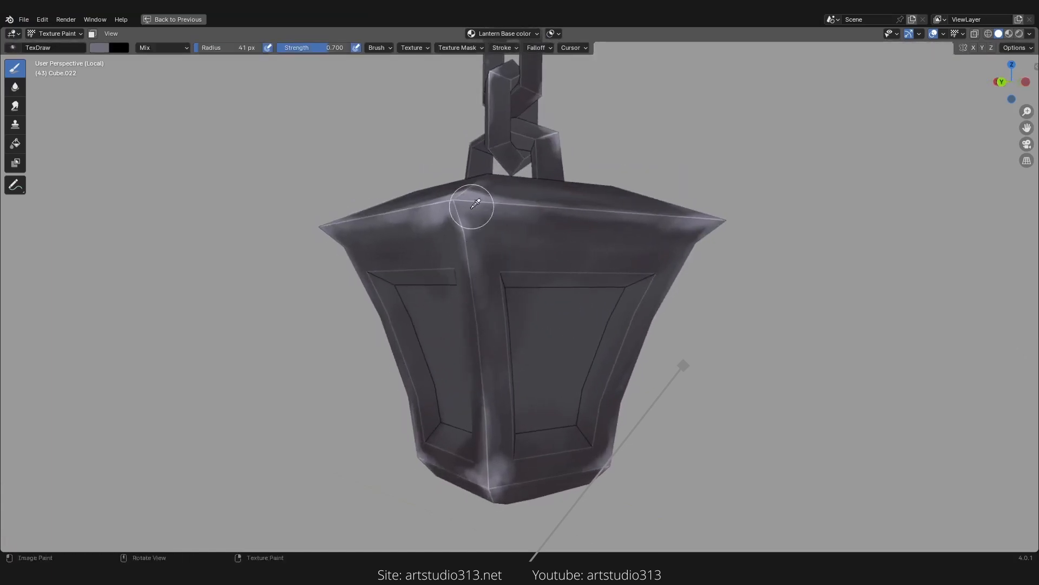
pyautogui.moveTo(472, 208); pyautogui.dragTo(486, 257)
pyautogui.keyDown('ctrl'); pyautogui.moveTo(540, 294); pyautogui.dragTo(546, 252, button='middle'); pyautogui.keyUp('ctrl')
pyautogui.moveTo(633, 277)
pyautogui.mouseDown(button='middle')
pyautogui.moveTo(555, 281)
pyautogui.moveTo(537, 270)
pyautogui.mouseUp(button='middle')
# Step: Set the radius to 27 px and strength to 0.400, and paint thin highlights along the panel frame's right and top edges
pyautogui.press('f')
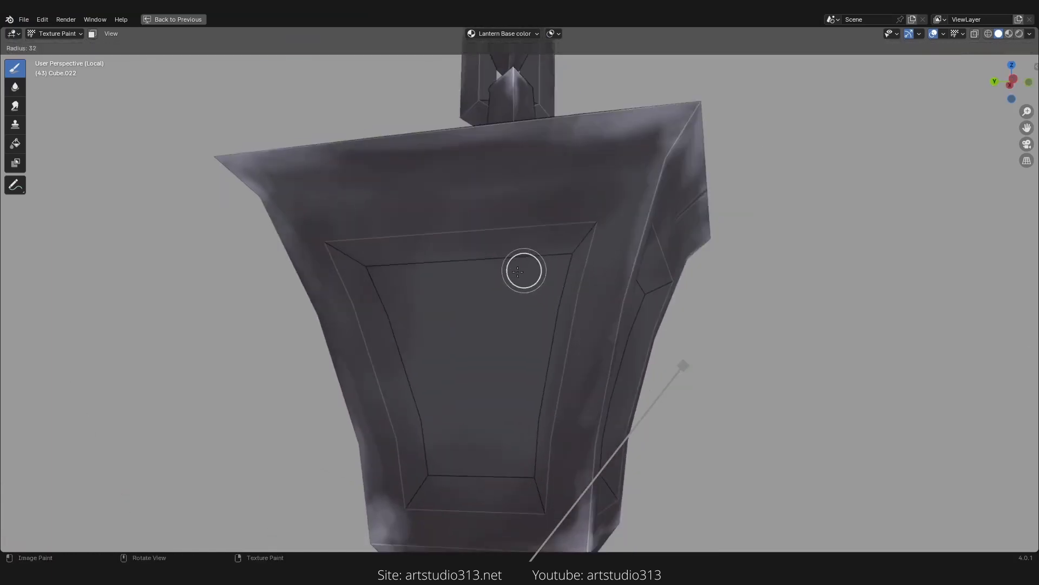
pyautogui.click(538, 271)
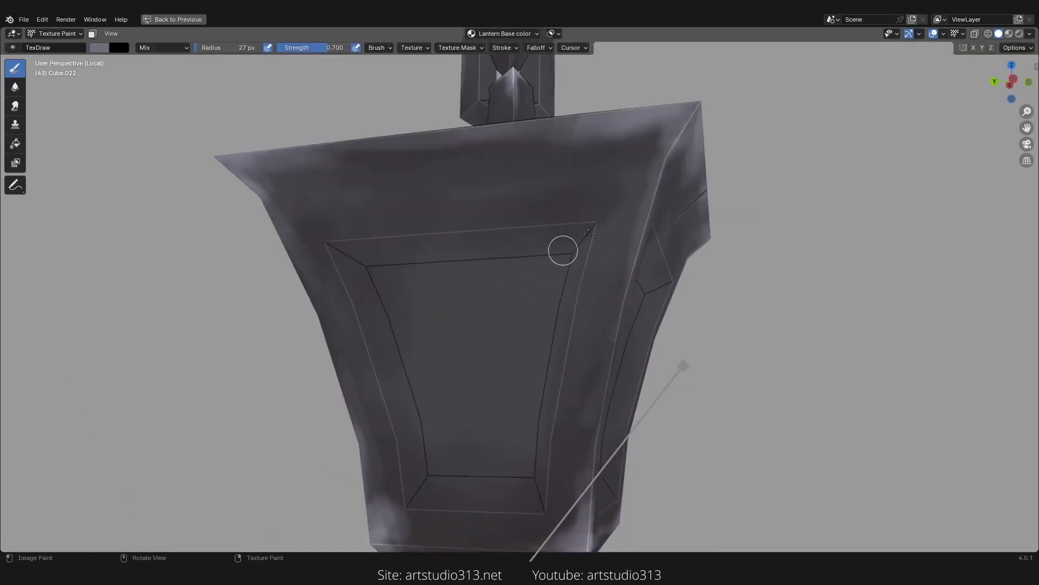
pyautogui.hotkey('shift', 'f')
pyautogui.click(515, 232)
pyautogui.moveTo(515, 232)
pyautogui.mouseDown()
pyautogui.moveTo(601, 216)
pyautogui.moveTo(360, 241)
pyautogui.mouseUp()
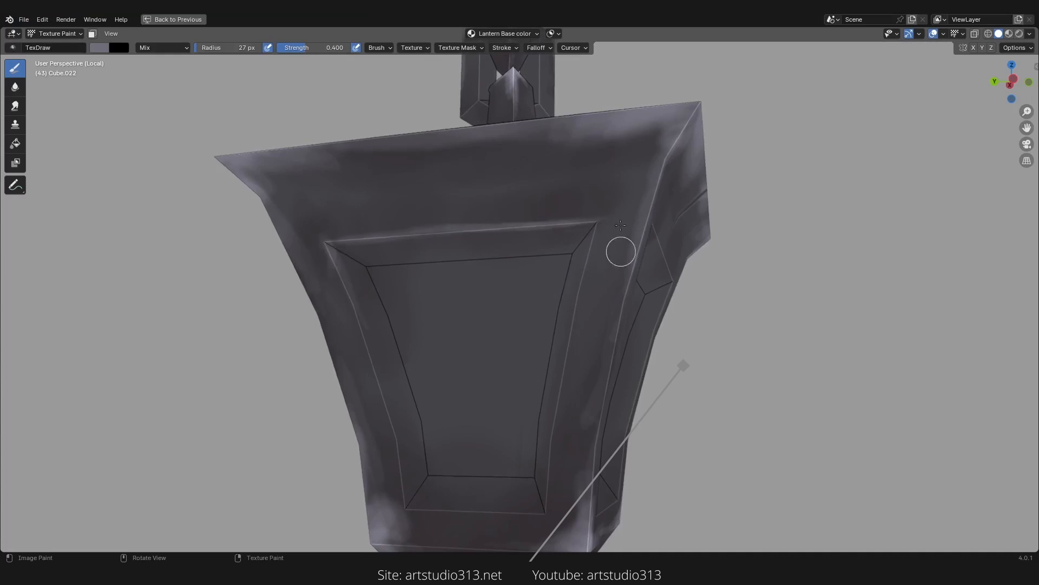
pyautogui.moveTo(583, 263); pyautogui.dragTo(576, 309)
pyautogui.hotkey('ctrl', 'z')
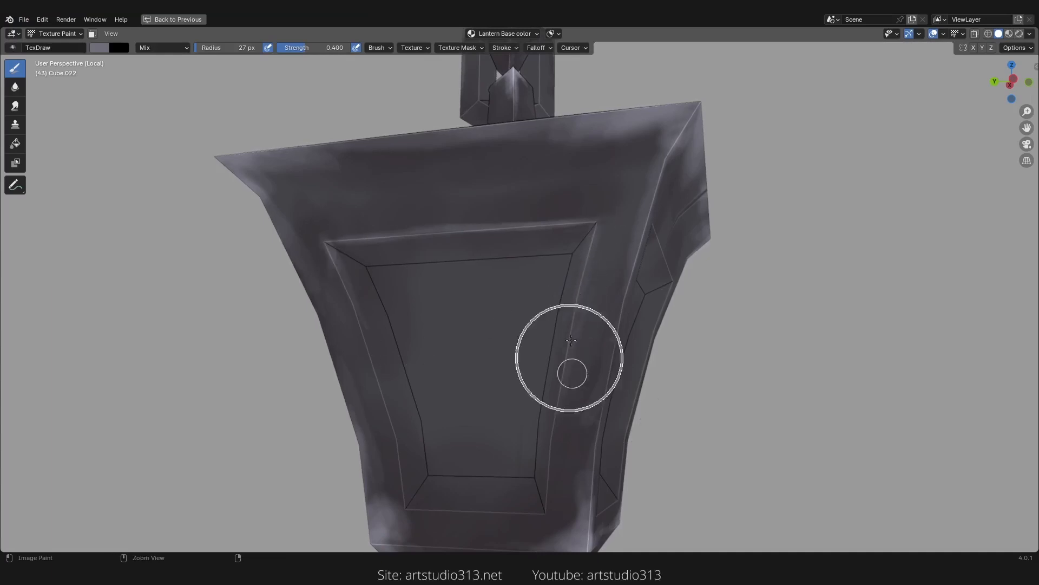
pyautogui.moveTo(570, 364); pyautogui.dragTo(609, 216)
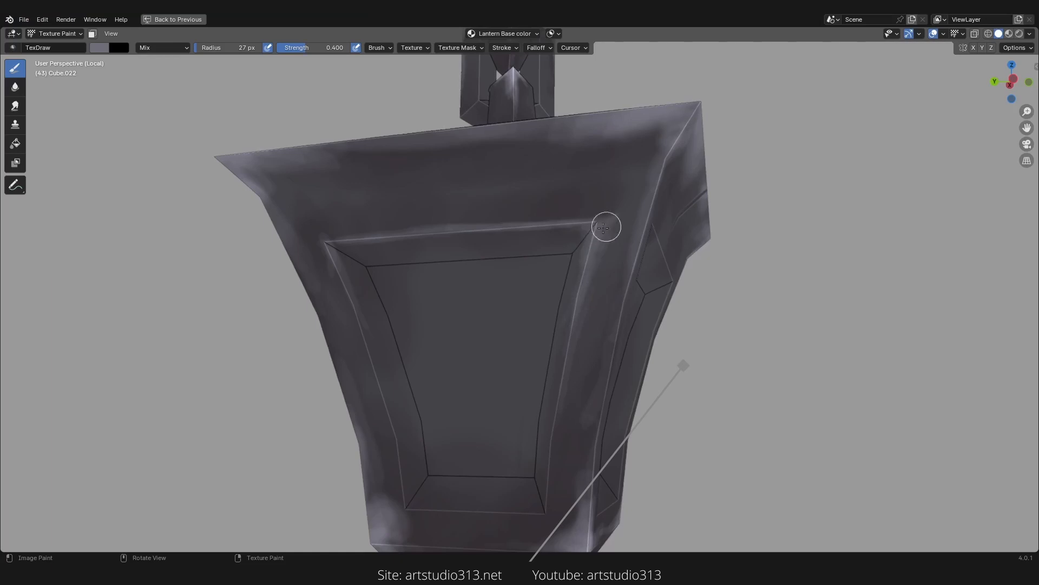
pyautogui.moveTo(605, 226)
pyautogui.mouseDown(button='middle')
pyautogui.moveTo(610, 355)
pyautogui.moveTo(684, 258)
pyautogui.mouseUp(button='middle')
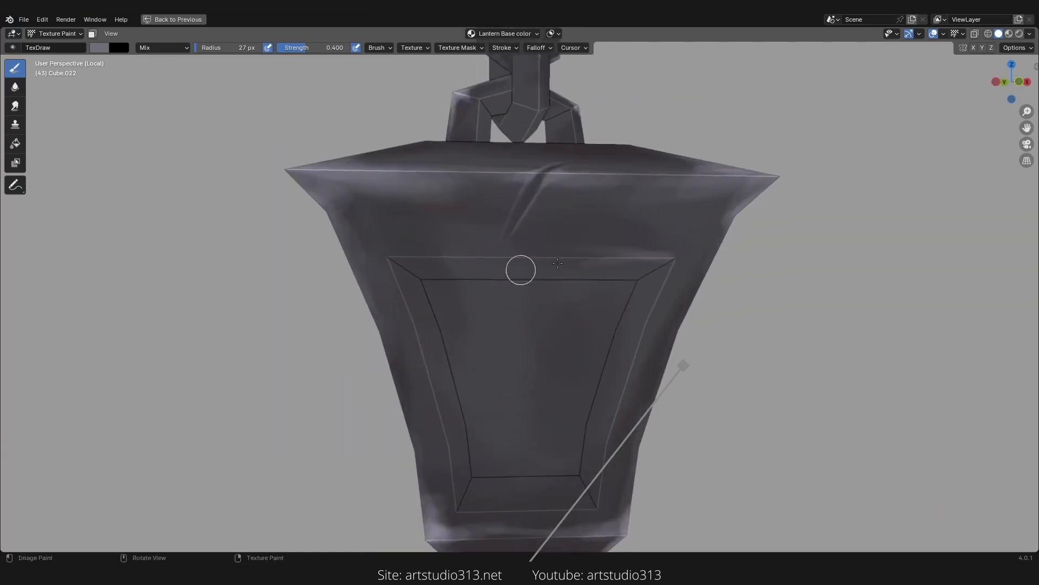
pyautogui.moveTo(674, 253); pyautogui.dragTo(555, 257)
pyautogui.moveTo(665, 278); pyautogui.dragTo(626, 373)
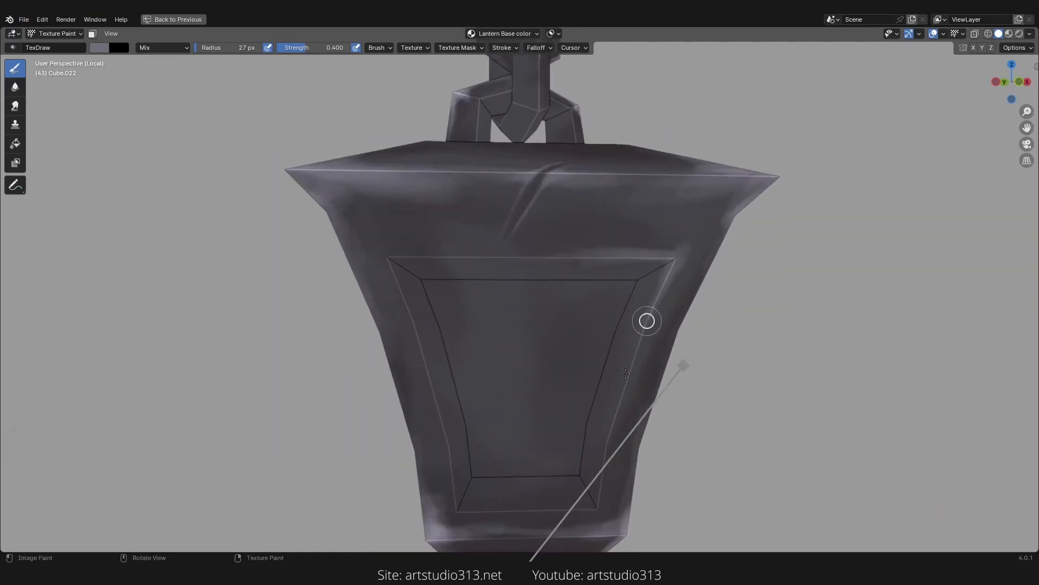
pyautogui.keyDown('shift'); pyautogui.moveTo(612, 488); pyautogui.dragTo(627, 408, button='middle'); pyautogui.keyUp('shift')
# Step: Paint highlights along the panel frame's lower bevel and bottom left edges
pyautogui.scroll(1, 631, 395)
pyautogui.moveTo(654, 427); pyautogui.dragTo(647, 435)
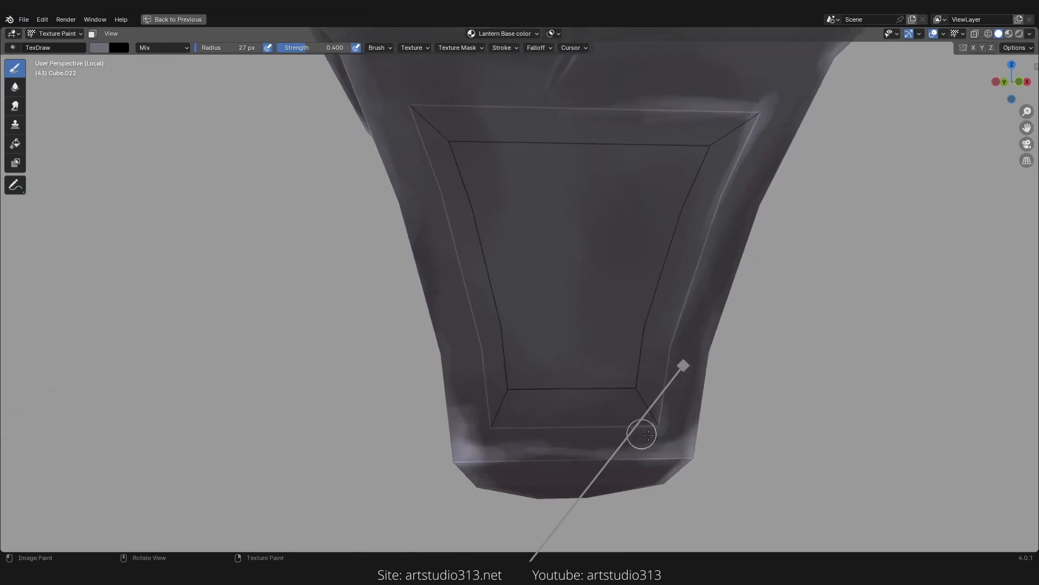
pyautogui.moveTo(489, 412); pyautogui.dragTo(542, 428)
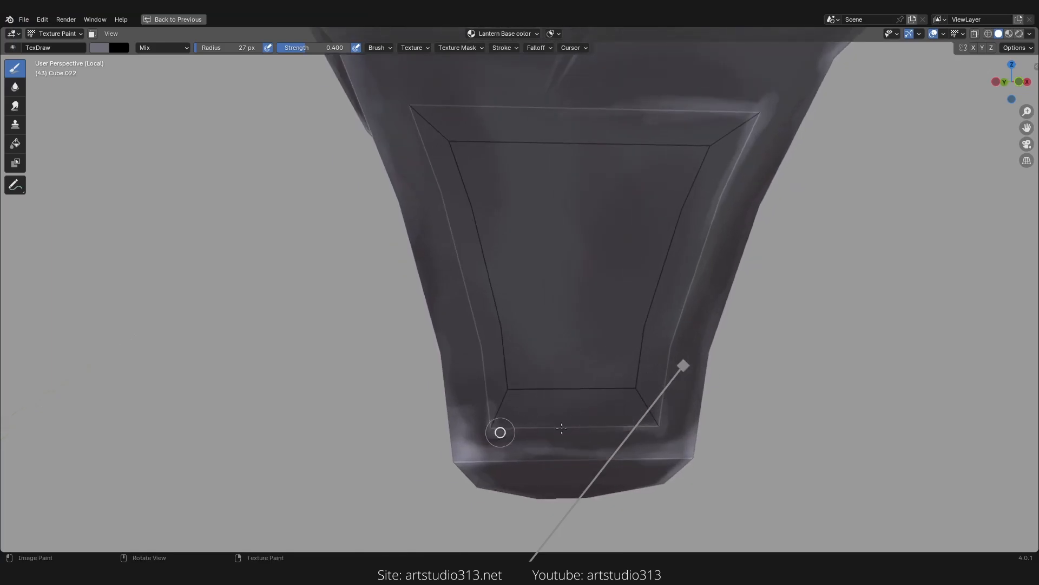
pyautogui.moveTo(485, 384); pyautogui.dragTo(483, 360)
pyautogui.scroll(-1, 483, 359)
pyautogui.moveTo(483, 360); pyautogui.dragTo(457, 339, button='middle')
pyautogui.keyDown('shift'); pyautogui.moveTo(460, 335); pyautogui.dragTo(501, 417, button='middle'); pyautogui.keyUp('shift')
# Step: Highlight the panel frame's top-left corner and upper edges
pyautogui.scroll(2, 512, 274)
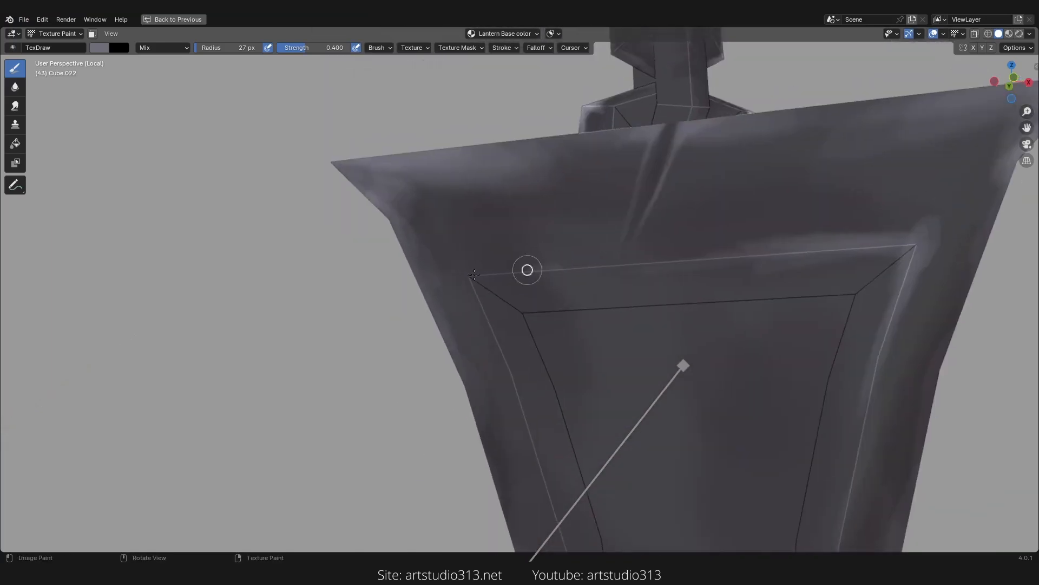
pyautogui.moveTo(527, 269); pyautogui.dragTo(452, 270)
pyautogui.moveTo(480, 283)
pyautogui.mouseDown()
pyautogui.moveTo(473, 291)
pyautogui.moveTo(498, 365)
pyautogui.mouseUp()
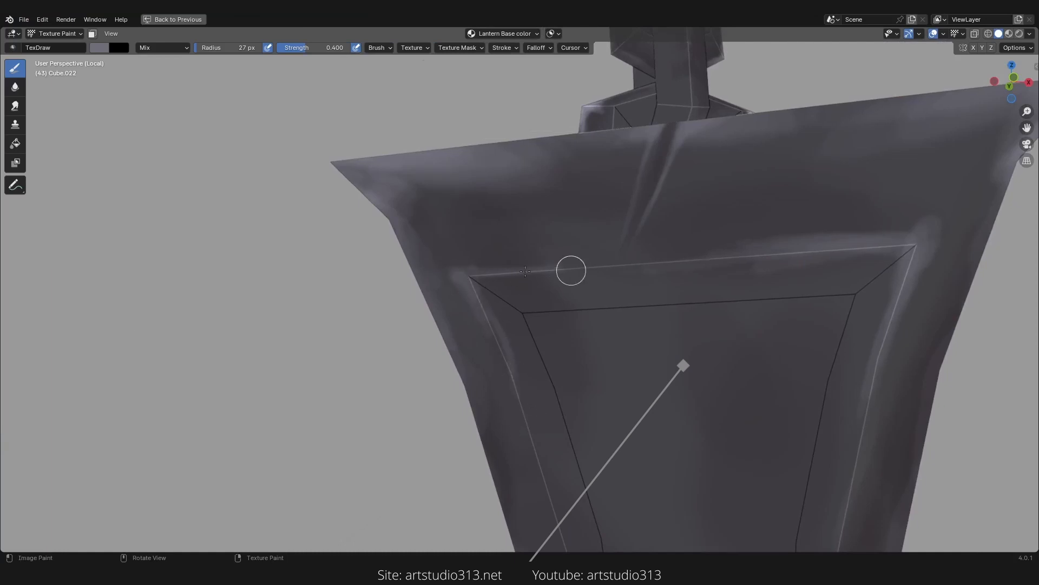
pyautogui.moveTo(525, 271)
pyautogui.mouseDown()
pyautogui.moveTo(457, 265)
pyautogui.moveTo(513, 340)
pyautogui.moveTo(504, 336)
pyautogui.mouseUp()
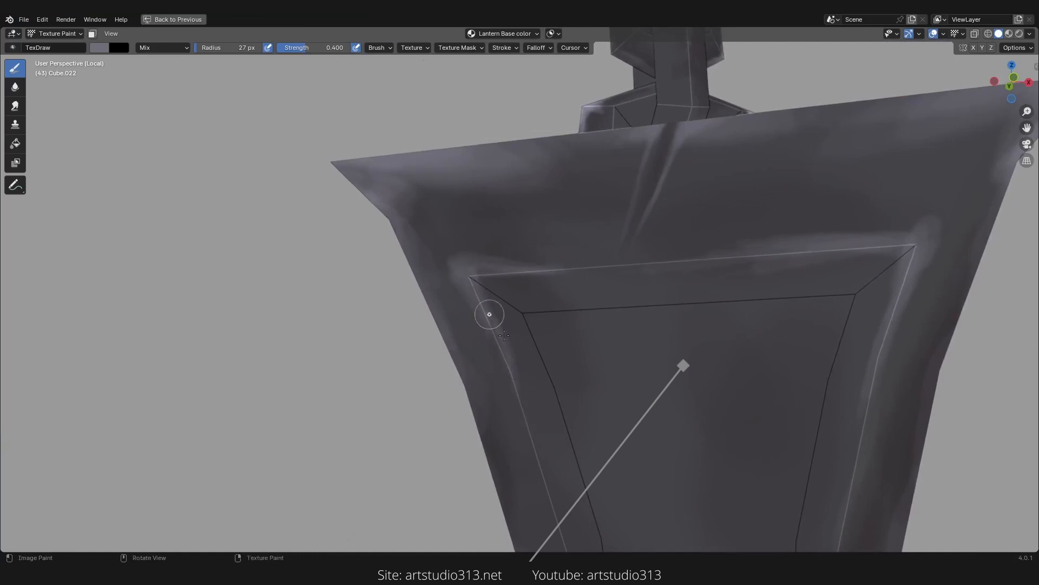
pyautogui.keyDown('ctrl'); pyautogui.moveTo(652, 211); pyautogui.dragTo(676, 277, button='middle'); pyautogui.keyUp('ctrl')
pyautogui.moveTo(601, 291)
pyautogui.keyDown('ctrl'); pyautogui.mouseDown(button='middle')
pyautogui.moveTo(631, 344)
pyautogui.moveTo(577, 309)
pyautogui.moveTo(680, 241)
pyautogui.mouseUp(button='middle'); pyautogui.keyUp('ctrl')
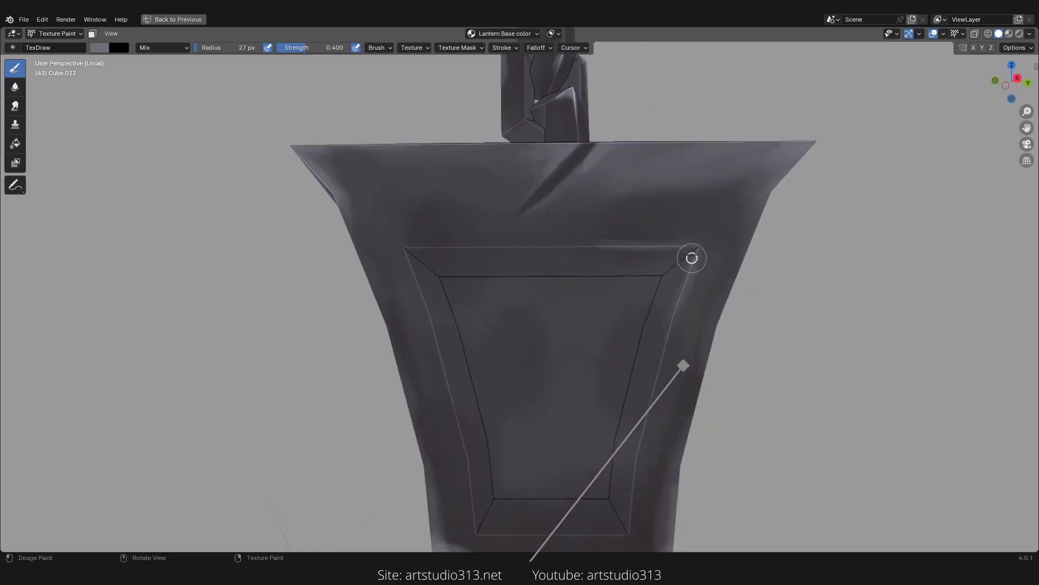
pyautogui.moveTo(692, 257)
pyautogui.mouseDown()
pyautogui.moveTo(692, 246)
pyautogui.moveTo(449, 258)
pyautogui.moveTo(407, 243)
pyautogui.moveTo(429, 294)
pyautogui.mouseUp()
# Step: Paint highlights along the remaining panel frame edges on the other body faces
pyautogui.scroll(-2, 574, 255)
pyautogui.moveTo(489, 250); pyautogui.dragTo(442, 253)
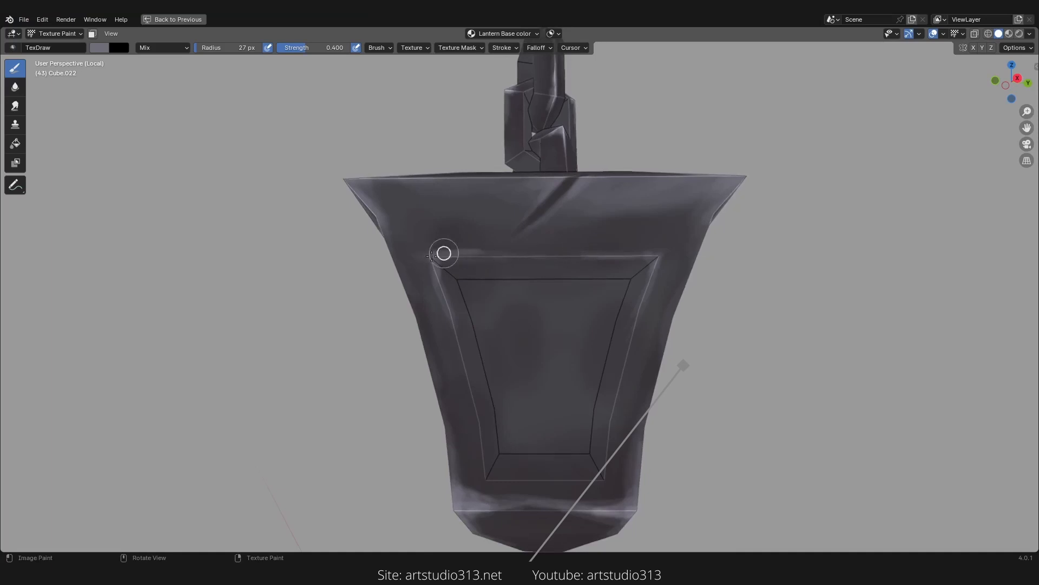
pyautogui.keyDown('shift'); pyautogui.moveTo(615, 424); pyautogui.dragTo(541, 315, button='middle'); pyautogui.keyUp('shift')
pyautogui.moveTo(537, 352)
pyautogui.mouseDown()
pyautogui.moveTo(540, 328)
pyautogui.moveTo(534, 371)
pyautogui.mouseUp()
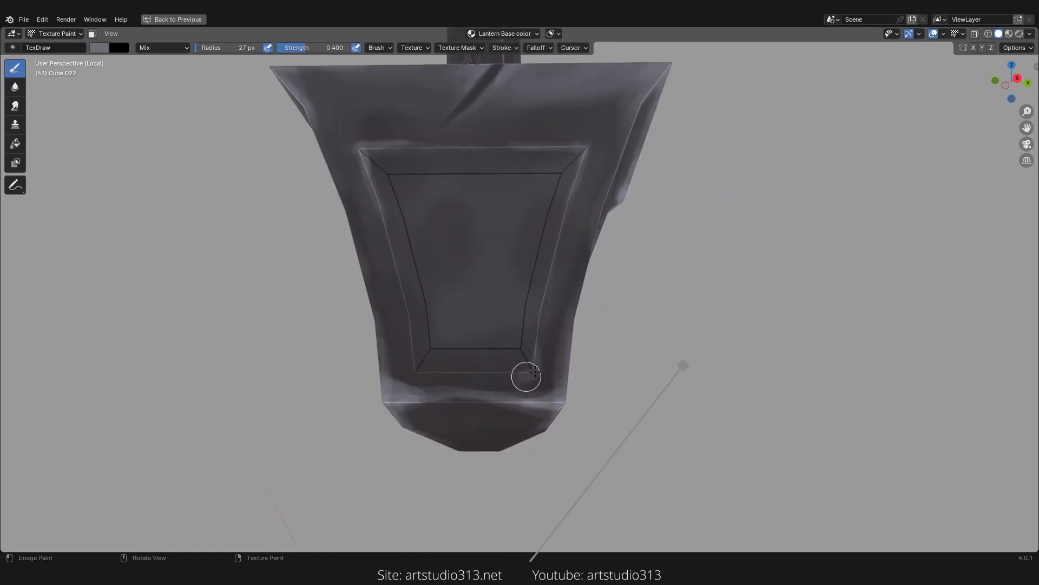
pyautogui.moveTo(420, 366)
pyautogui.mouseDown()
pyautogui.moveTo(410, 327)
pyautogui.moveTo(447, 370)
pyautogui.moveTo(407, 374)
pyautogui.mouseUp()
pyautogui.moveTo(617, 314)
pyautogui.mouseDown(button='middle')
pyautogui.moveTo(513, 306)
pyautogui.moveTo(538, 242)
pyautogui.mouseUp(button='middle')
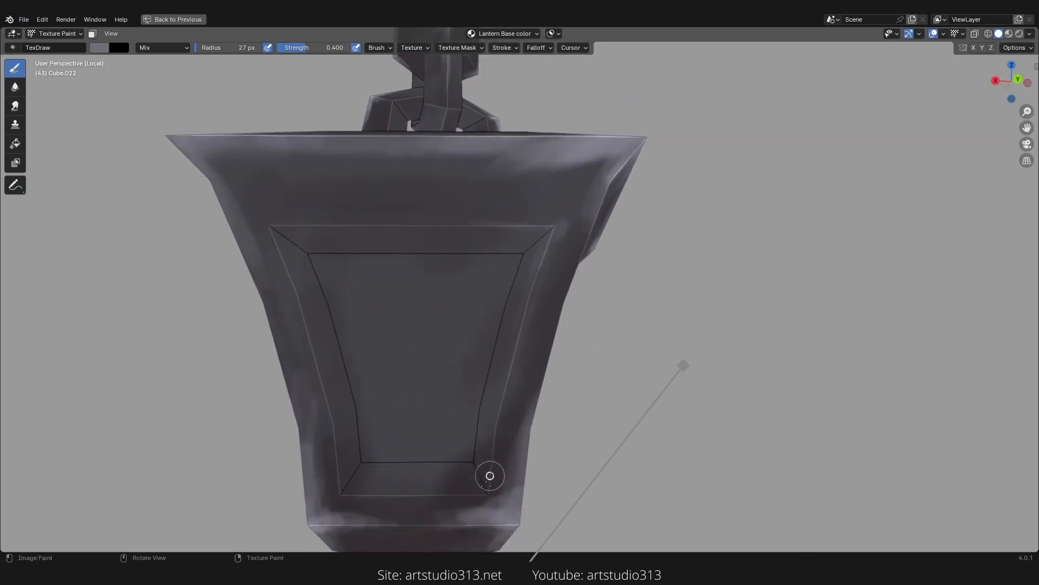
pyautogui.moveTo(330, 227)
pyautogui.mouseDown()
pyautogui.moveTo(285, 222)
pyautogui.moveTo(301, 347)
pyautogui.mouseUp()
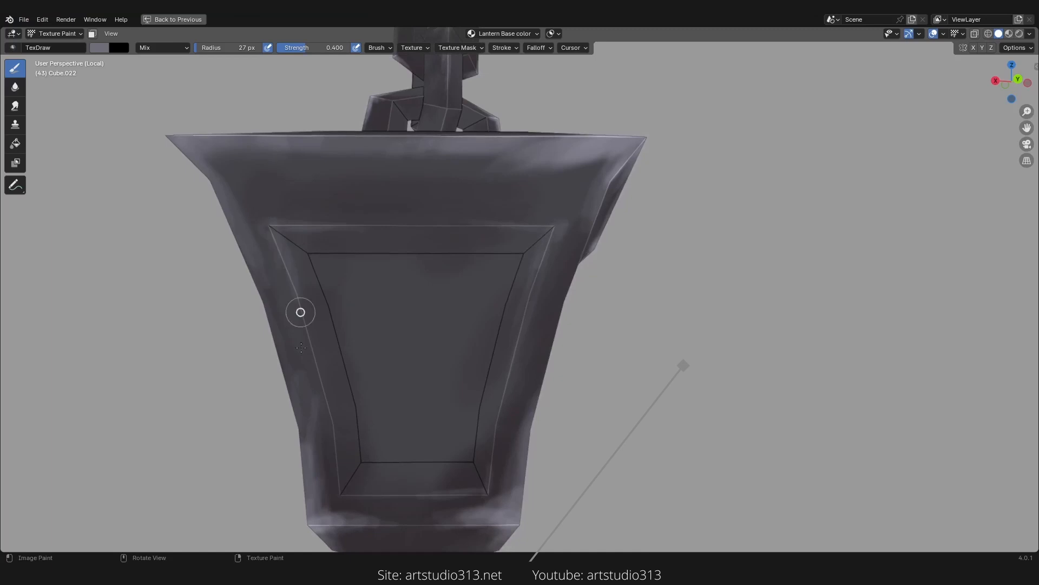
# Step: Paint highlights along the front panel frame's bottom edge and lower bevel
pyautogui.moveTo(348, 449); pyautogui.dragTo(536, 443, button='middle')
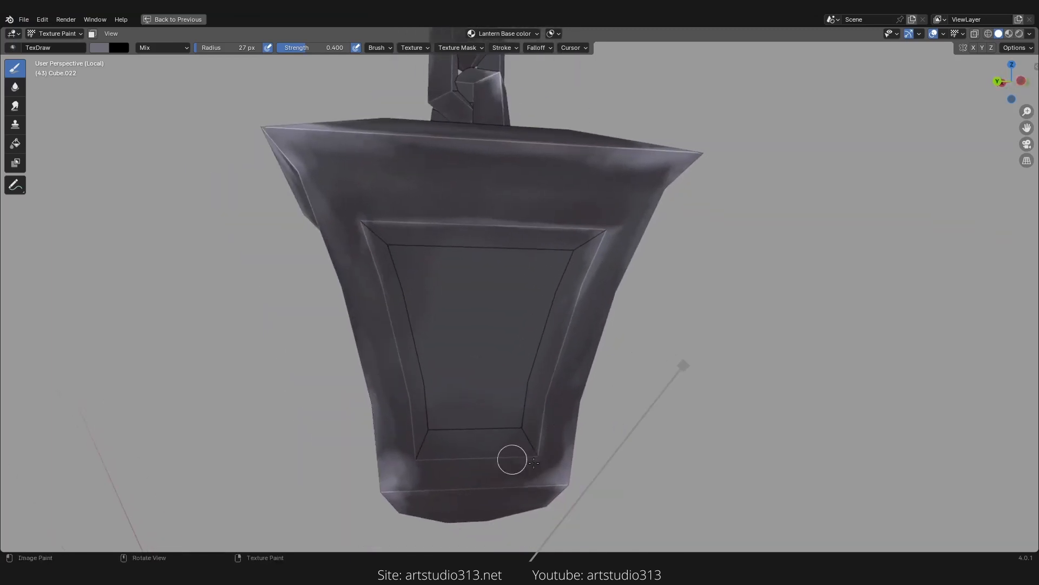
pyautogui.moveTo(412, 398); pyautogui.dragTo(452, 464)
pyautogui.moveTo(449, 459); pyautogui.dragTo(216, 352, button='middle')
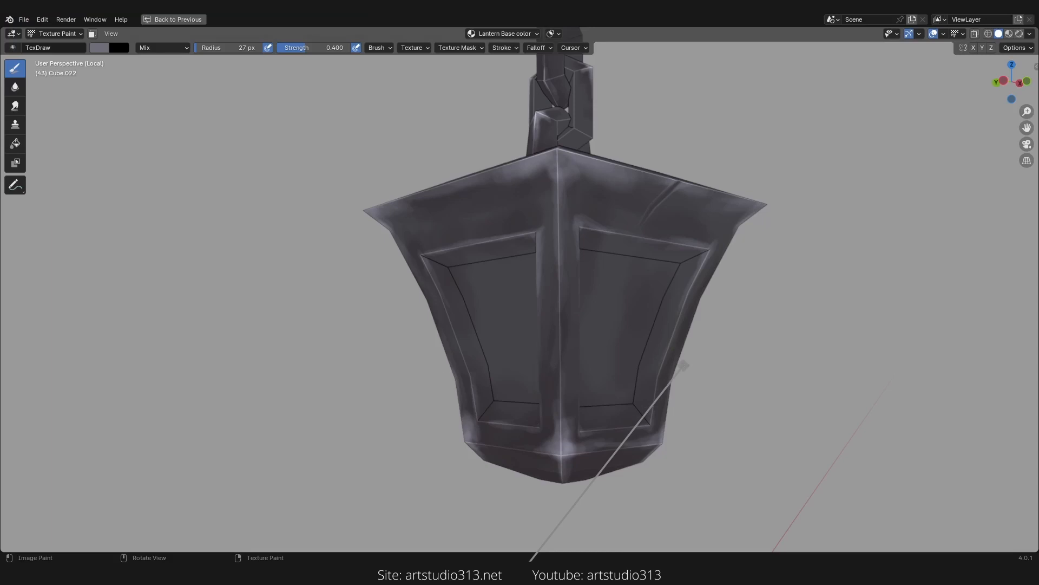
# Step: Save the blend file
pyautogui.moveTo(746, 120); pyautogui.dragTo(89, 304, button='middle')
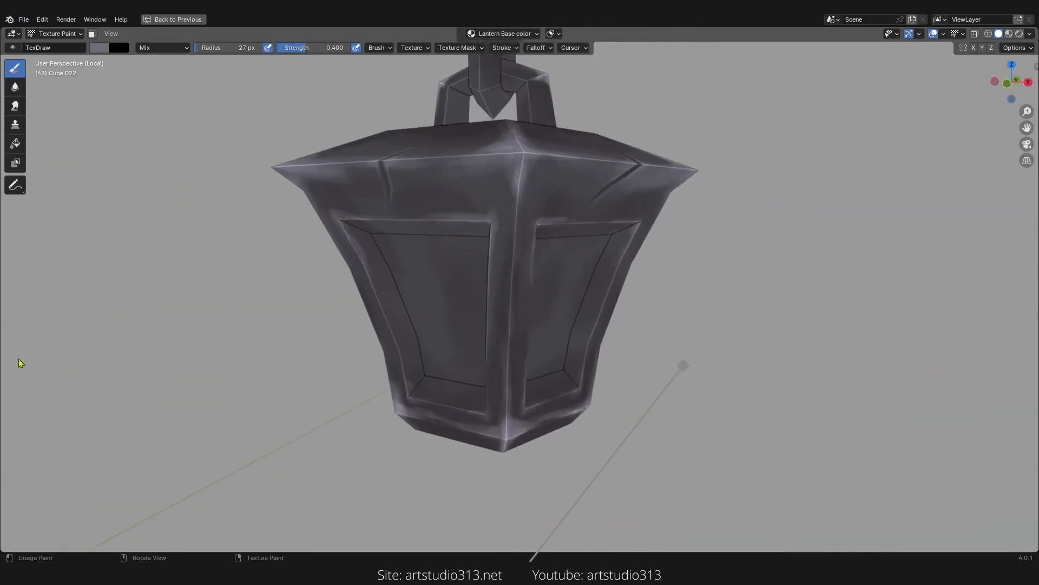
pyautogui.scroll(-4, 631, 331)
pyautogui.hotkey('ctrl', 's')
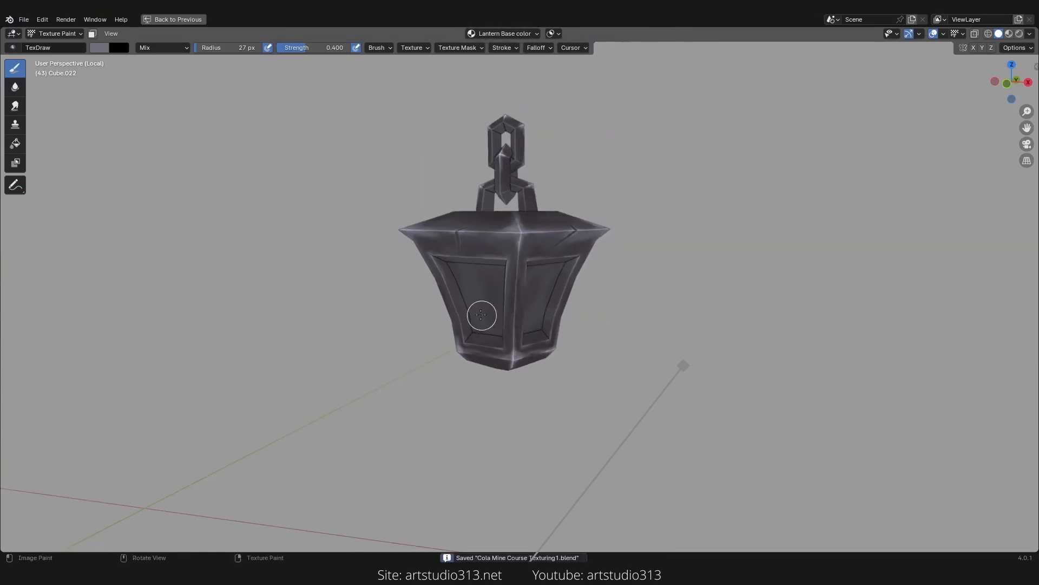
# Step: Save the painted texture image as Lantern Base color.png
pyautogui.hotkey('ctrl', 'space')
pyautogui.scroll(-2, 156, 306)
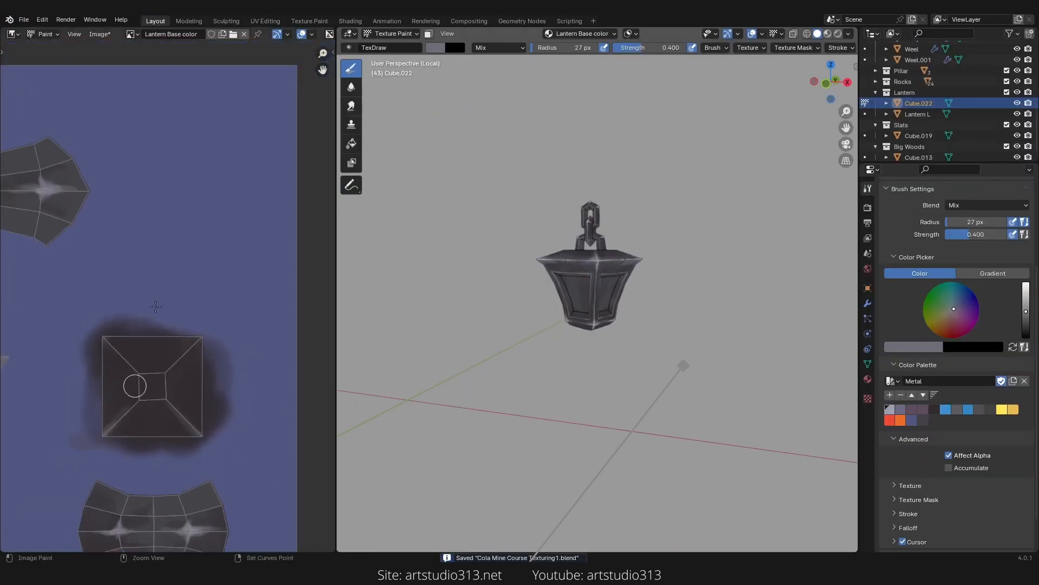
pyautogui.keyDown('ctrl'); pyautogui.moveTo(156, 306); pyautogui.dragTo(132, 397, button='middle'); pyautogui.keyUp('ctrl')
pyautogui.moveTo(125, 328); pyautogui.dragTo(255, 276, button='middle')
pyautogui.keyDown('ctrl'); pyautogui.moveTo(189, 289); pyautogui.dragTo(187, 325, button='middle'); pyautogui.keyUp('ctrl')
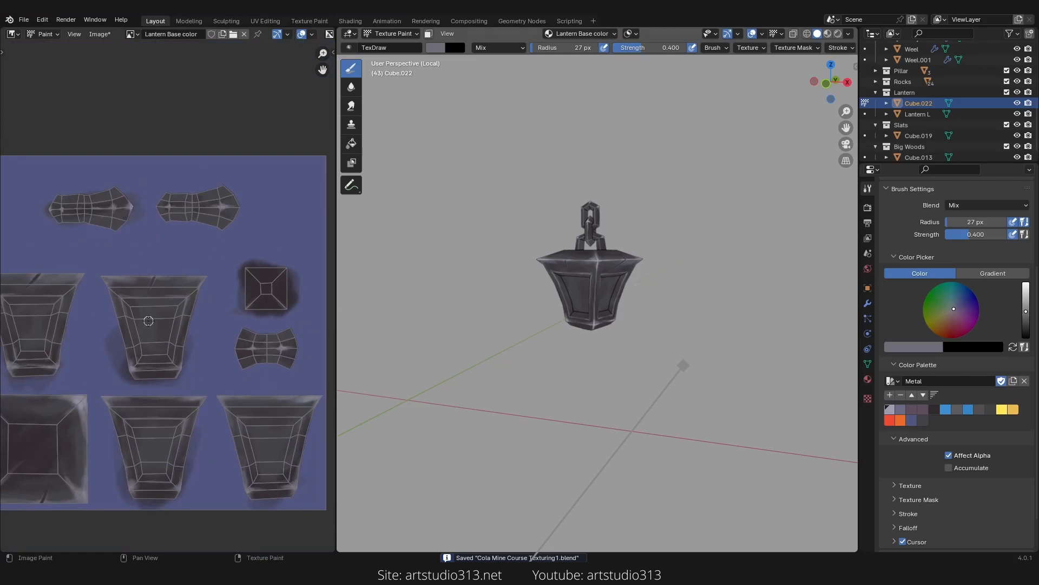
pyautogui.keyDown('ctrl'); pyautogui.moveTo(162, 293); pyautogui.dragTo(200, 283, button='middle'); pyautogui.keyUp('ctrl')
pyautogui.keyDown('ctrl'); pyautogui.moveTo(173, 240); pyautogui.dragTo(184, 252, button='middle'); pyautogui.keyUp('ctrl')
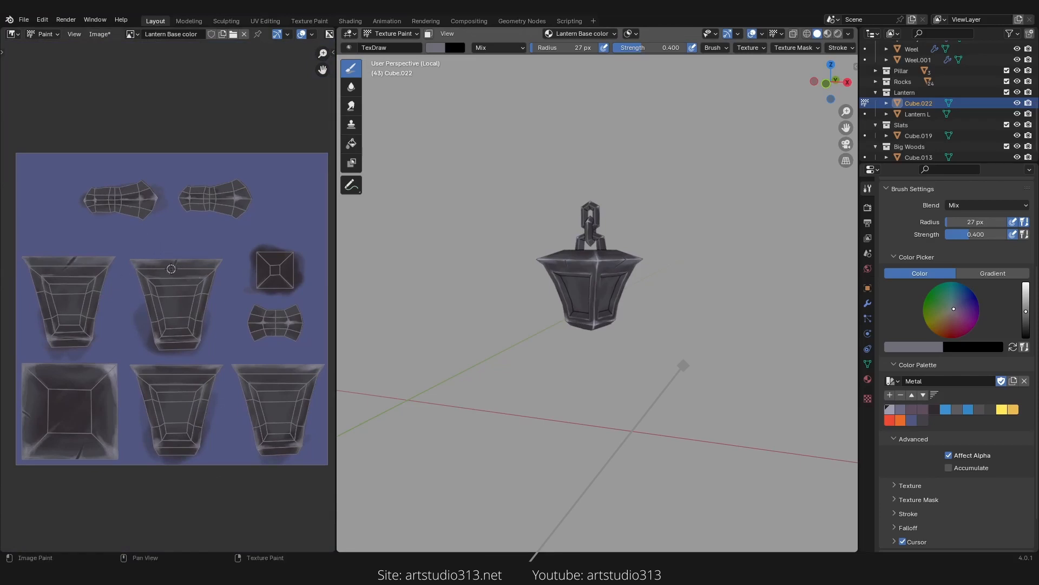
pyautogui.hotkey('shift', 'alt', 's')
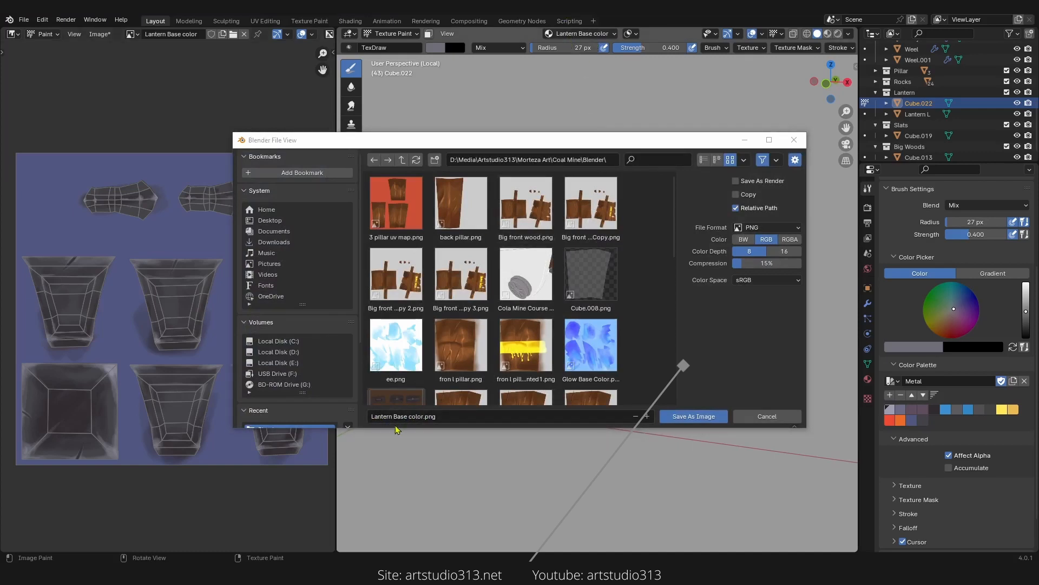
pyautogui.click(680, 418)
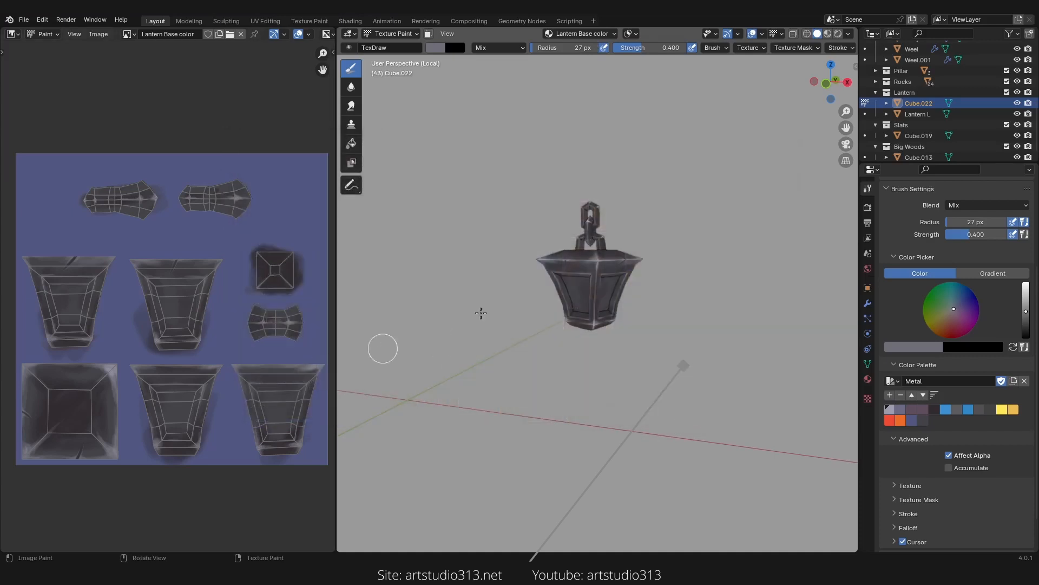
pyautogui.scroll(5, 691, 274)
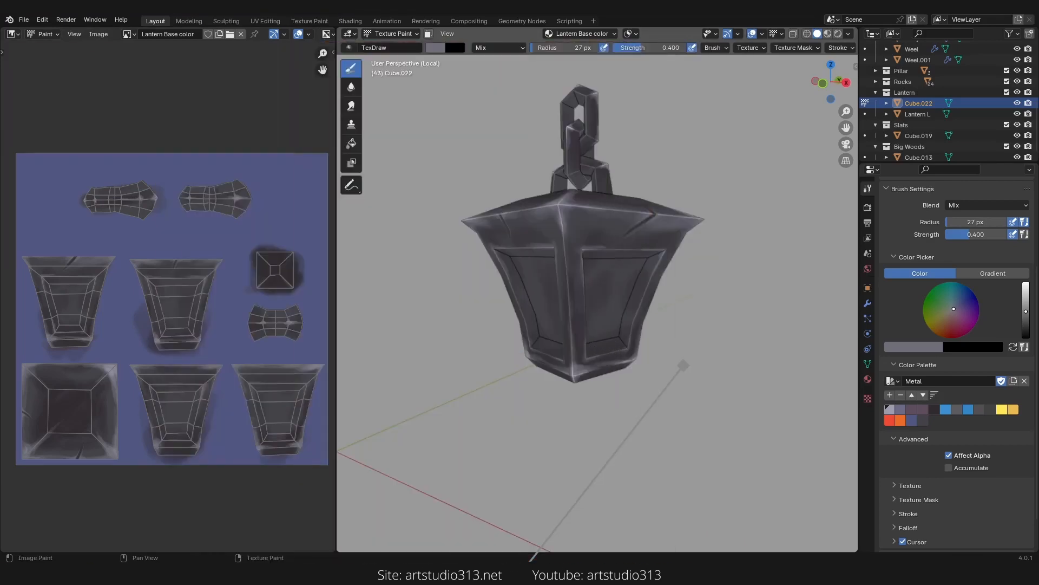
pyautogui.moveTo(731, 271); pyautogui.dragTo(460, 257, button='middle')
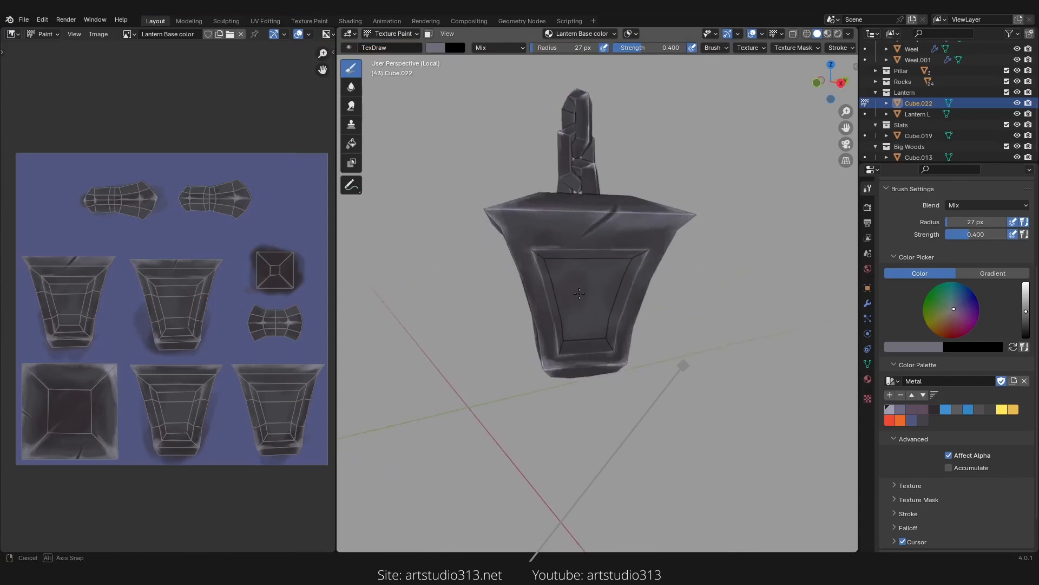
pyautogui.click(392, 34)
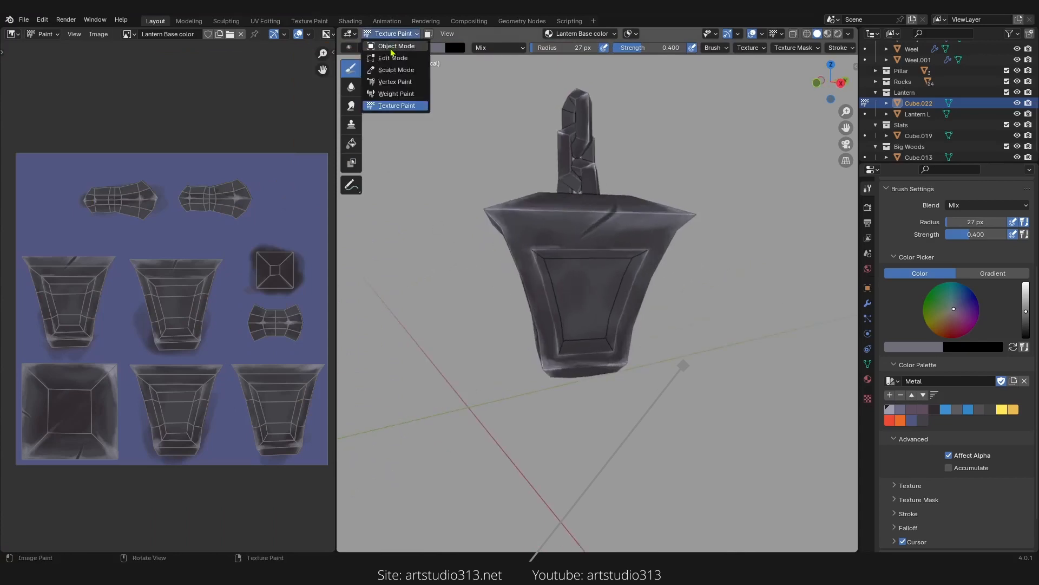
pyautogui.click(395, 49)
pyautogui.scroll(5, 577, 220)
pyautogui.moveTo(578, 221); pyautogui.dragTo(627, 287, button='middle')
pyautogui.press('Tab')
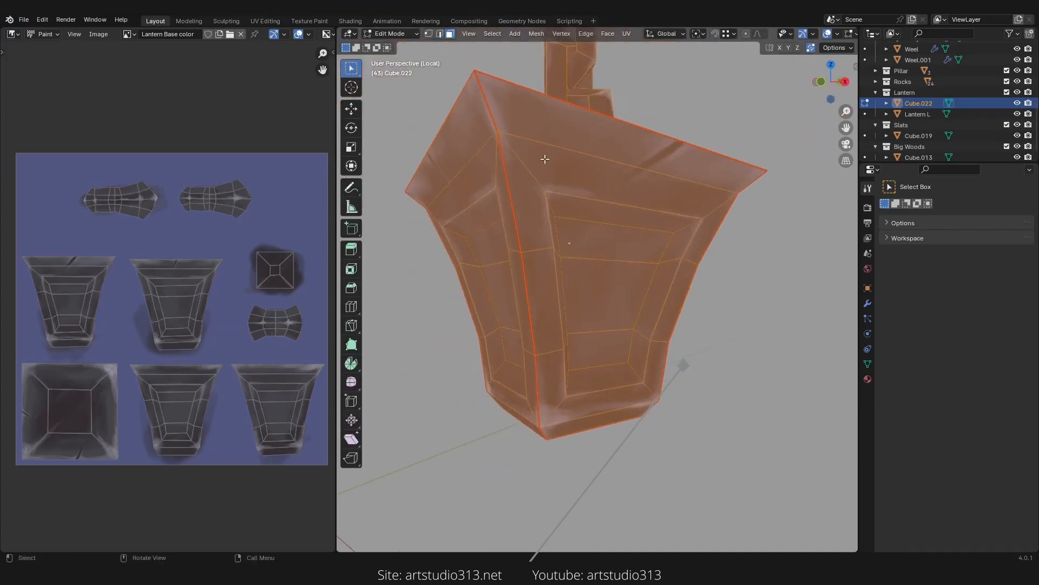
pyautogui.press('Tab')
pyautogui.click(392, 34)
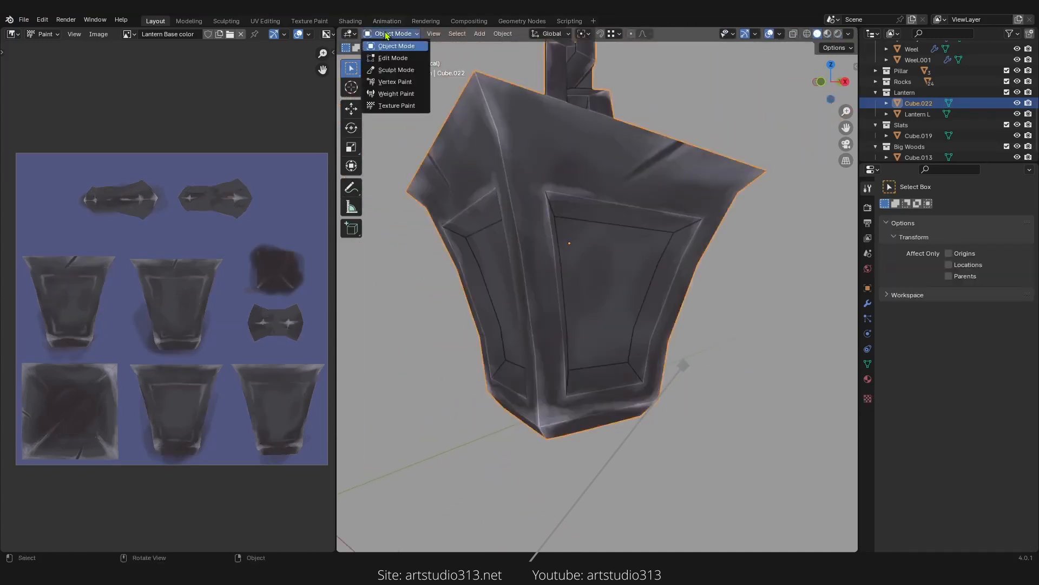
pyautogui.click(397, 105)
pyautogui.moveTo(668, 291); pyautogui.dragTo(639, 302, button='middle')
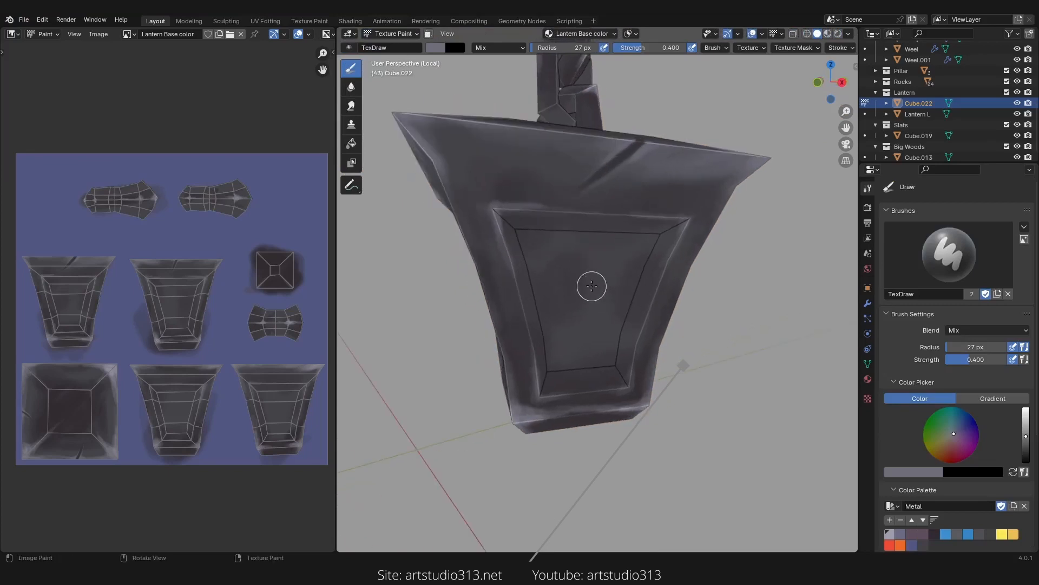
# Step: Select the lantern's glass panel faces in Edit Mode and return to texture painting
pyautogui.press('Tab')
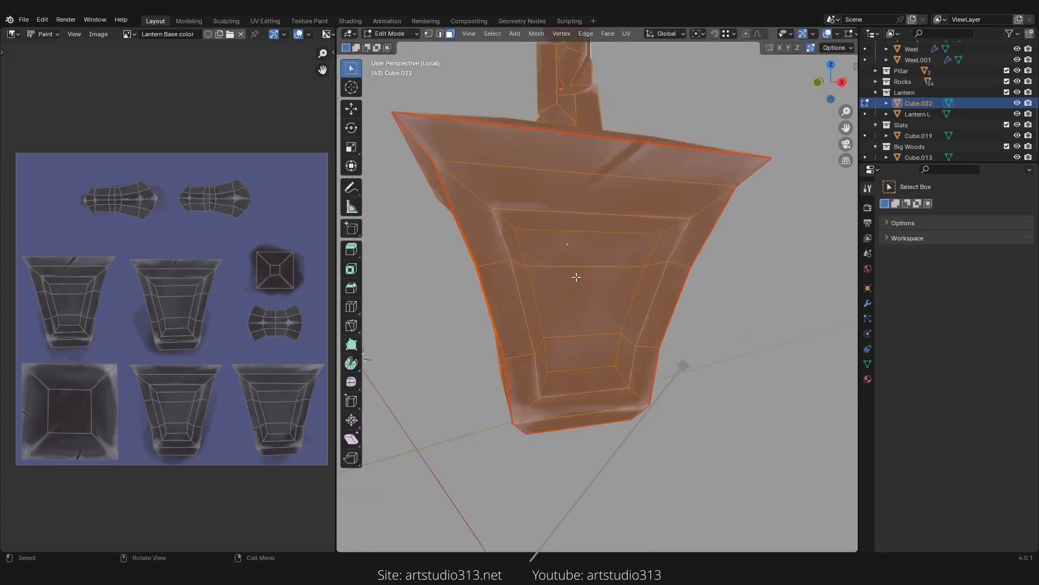
pyautogui.moveTo(599, 262); pyautogui.dragTo(592, 354)
pyautogui.moveTo(592, 354); pyautogui.dragTo(663, 346, button='middle')
pyautogui.moveTo(596, 271); pyautogui.dragTo(572, 357)
pyautogui.moveTo(571, 357); pyautogui.dragTo(622, 262, button='middle')
pyautogui.moveTo(625, 262); pyautogui.dragTo(606, 353)
pyautogui.moveTo(606, 353); pyautogui.dragTo(596, 260, button='middle')
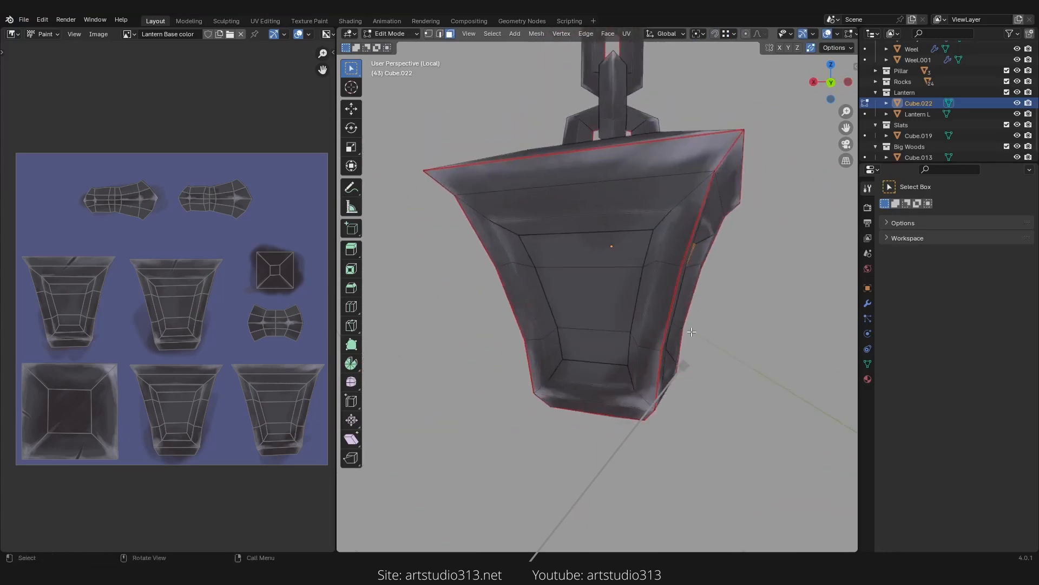
pyautogui.moveTo(596, 258); pyautogui.dragTo(582, 346)
pyautogui.moveTo(625, 330); pyautogui.dragTo(601, 314, button='middle')
pyautogui.press('Tab')
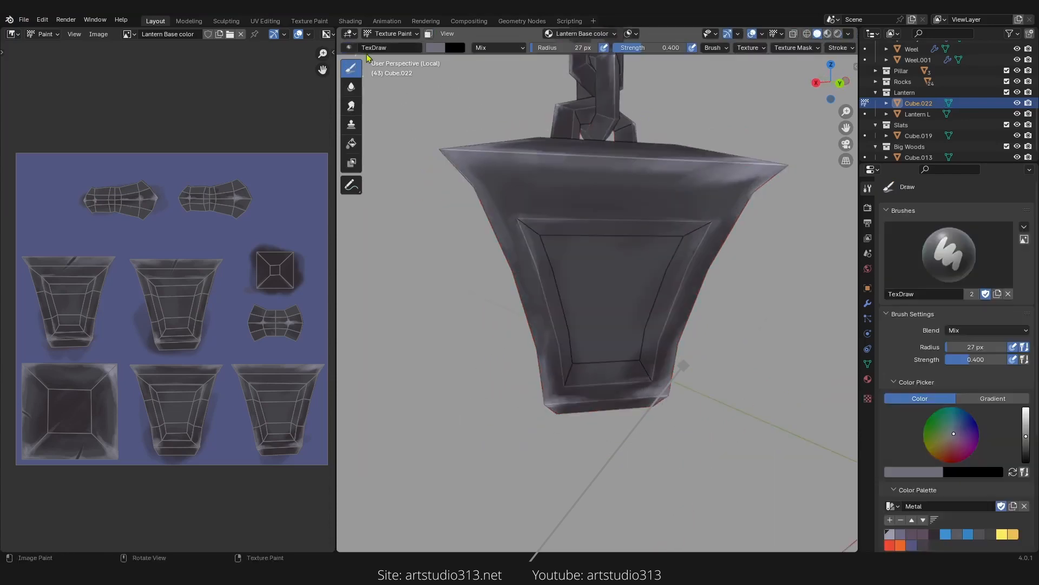
# Step: Enable face selection masking so painting only affects the selected glass faces
pyautogui.click(429, 35)
pyautogui.moveTo(537, 312)
pyautogui.mouseDown(button='middle')
pyautogui.moveTo(517, 329)
pyautogui.moveTo(594, 337)
pyautogui.moveTo(526, 326)
pyautogui.moveTo(580, 308)
pyautogui.mouseUp(button='middle')
pyautogui.scroll(-5, 986, 426)
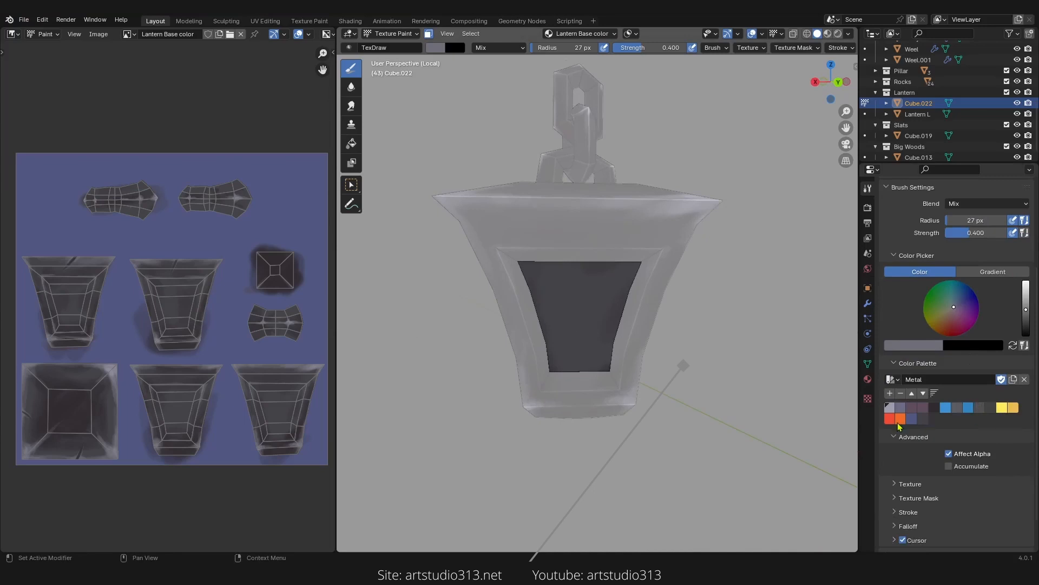
# Step: Fill the masked glass panels with the yellow palette colour using the Fill tool
pyautogui.click(1002, 407)
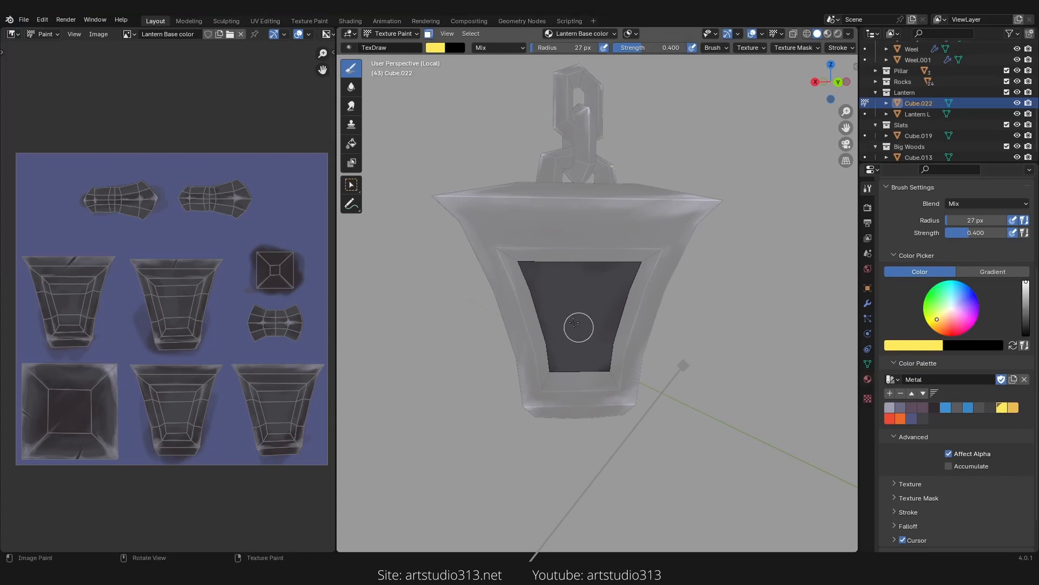
pyautogui.click(352, 143)
pyautogui.click(580, 306)
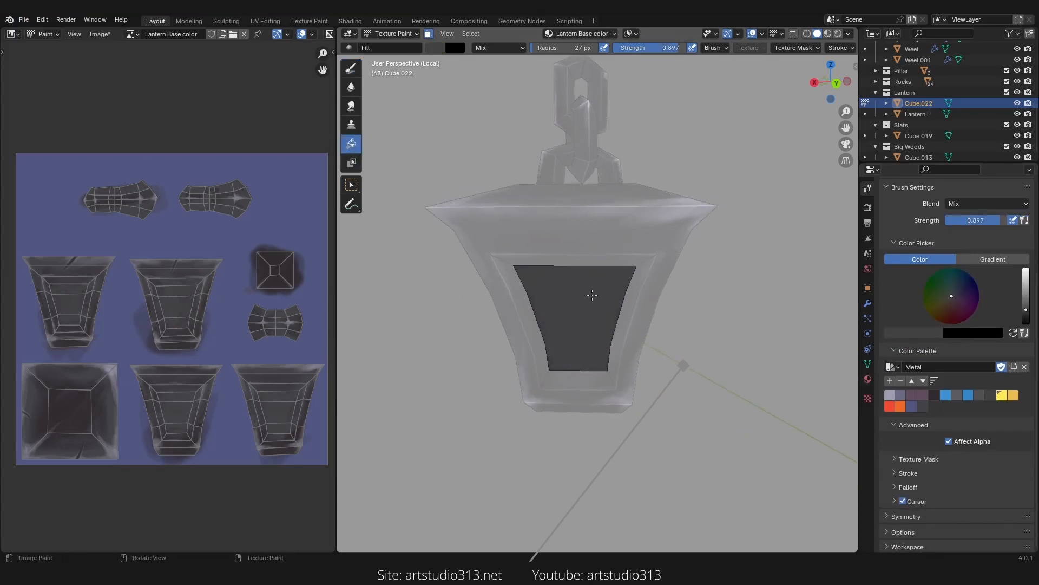
pyautogui.click(1002, 398)
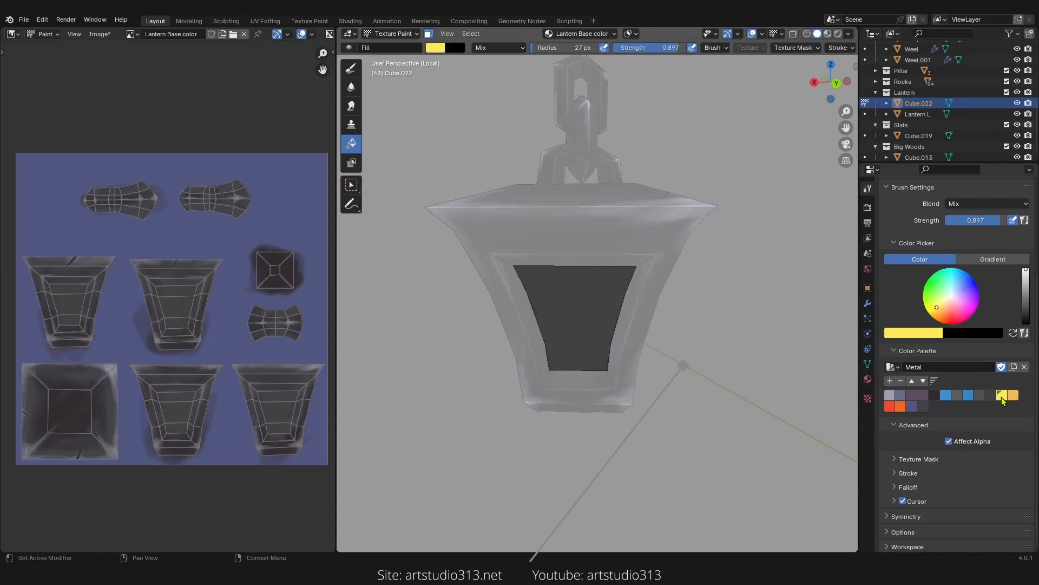
pyautogui.click(601, 353)
pyautogui.moveTo(631, 355); pyautogui.dragTo(541, 381, button='middle')
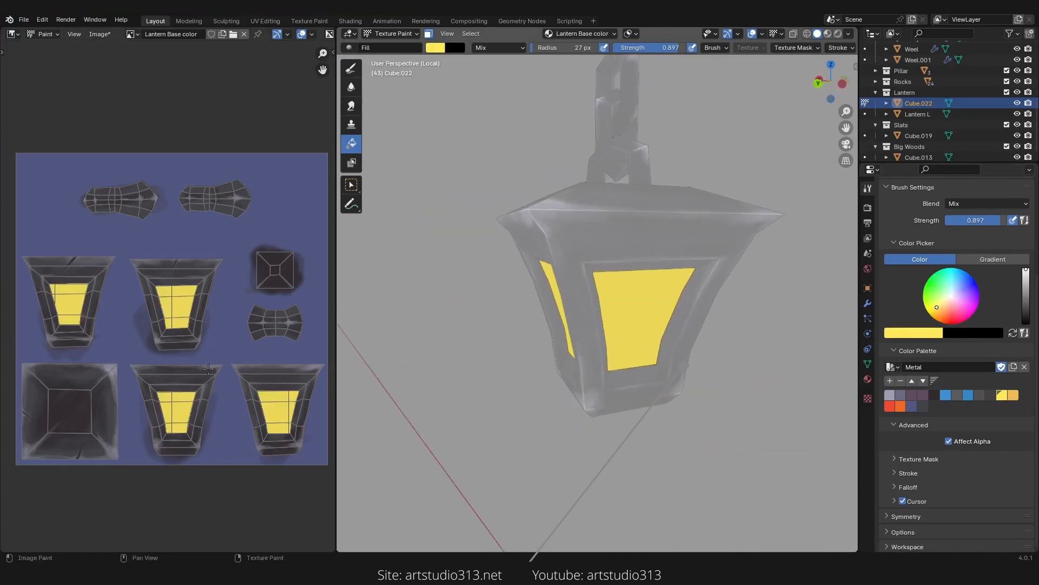
# Step: Switch back to the Draw brush, pick the orange palette colour, and set strength to 0.300
pyautogui.click(351, 69)
pyautogui.moveTo(458, 299); pyautogui.dragTo(506, 318, button='middle')
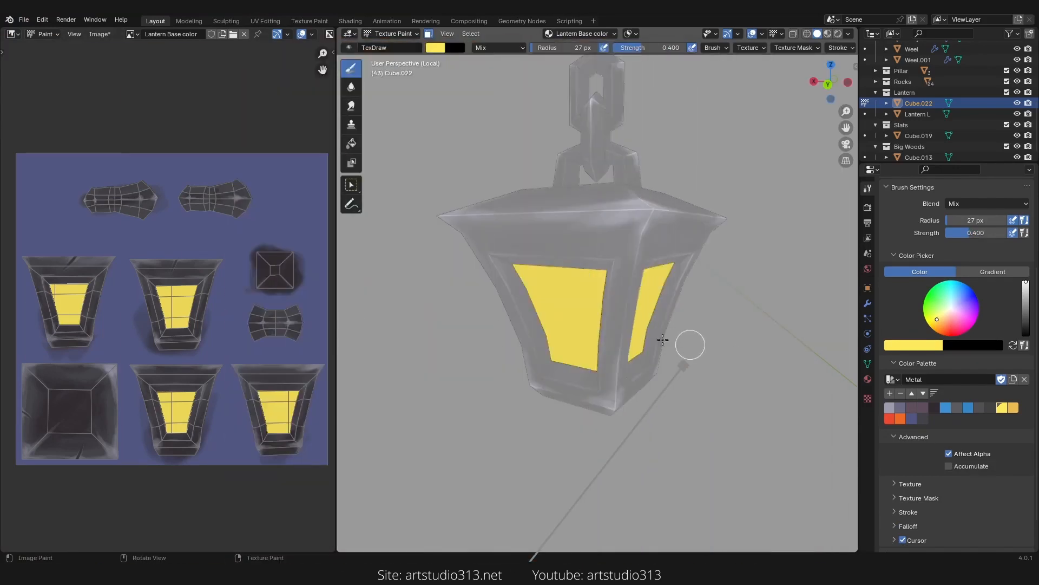
pyautogui.moveTo(663, 340); pyautogui.dragTo(670, 327, button='middle')
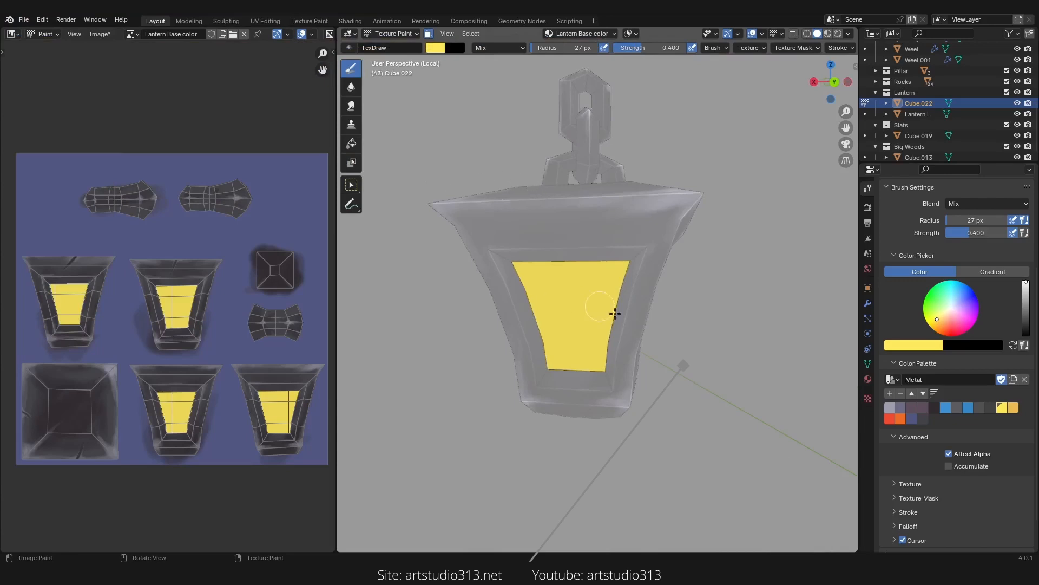
pyautogui.click(898, 420)
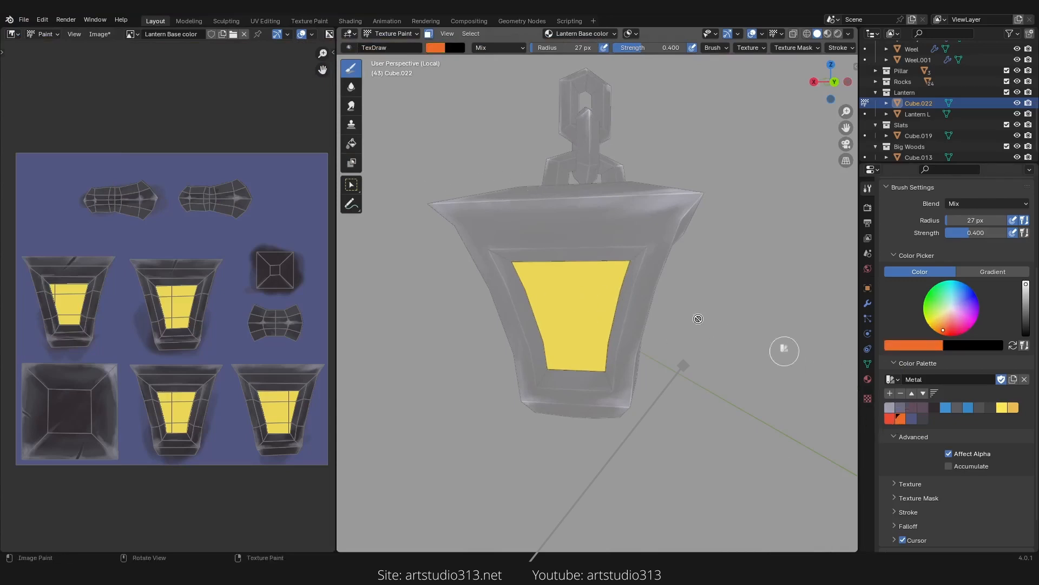
pyautogui.moveTo(624, 333)
pyautogui.mouseDown(button='middle')
pyautogui.moveTo(636, 325)
pyautogui.moveTo(595, 318)
pyautogui.mouseUp(button='middle')
pyautogui.press('f')
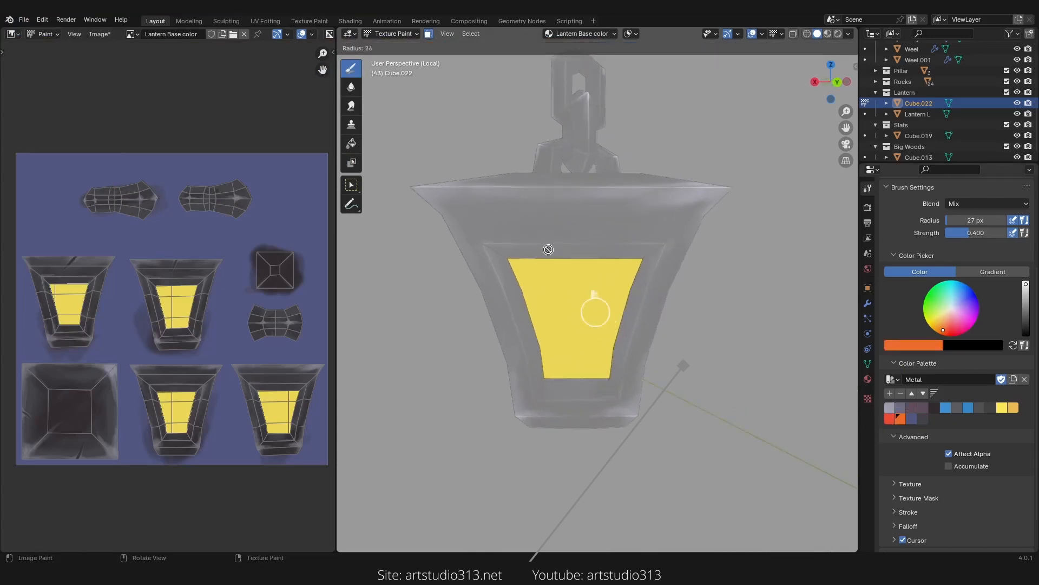
pyautogui.press('Escape')
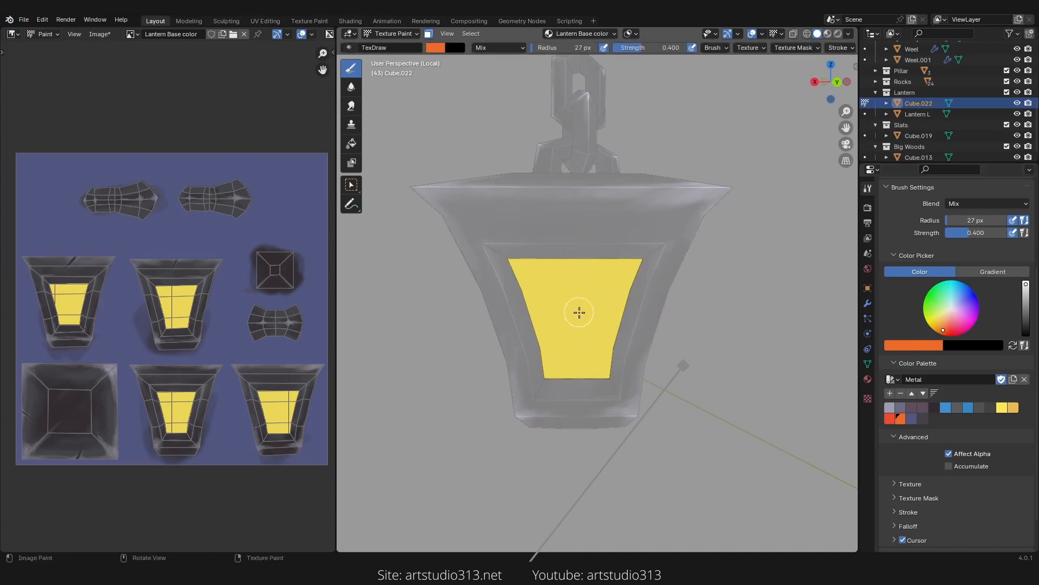
pyautogui.hotkey('shift', 'f')
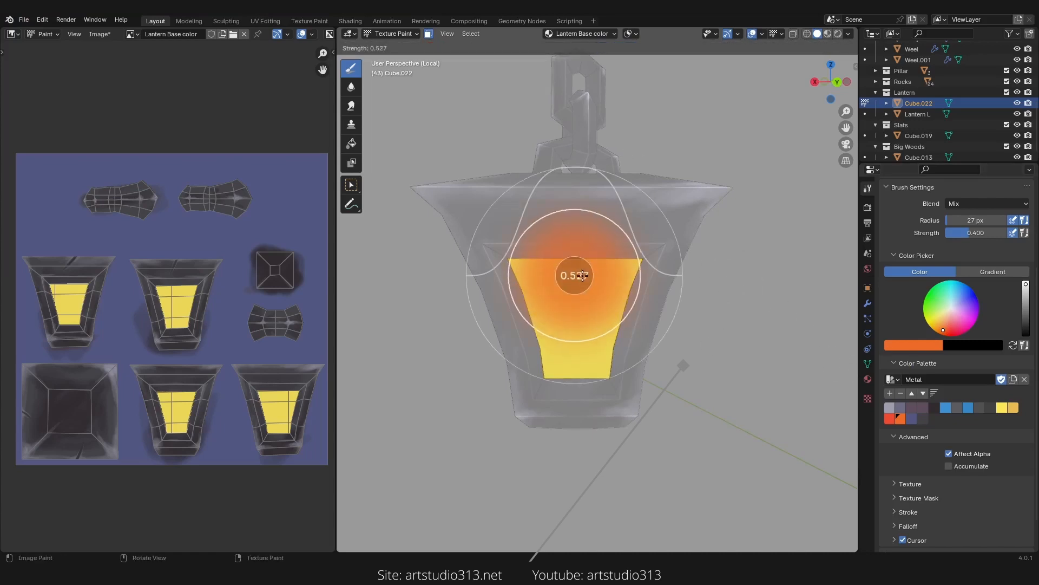
pyautogui.click(571, 280)
# Step: Set the radius to 73 px then 119 px and paint orange into the glass panel's upper right
pyautogui.press('f')
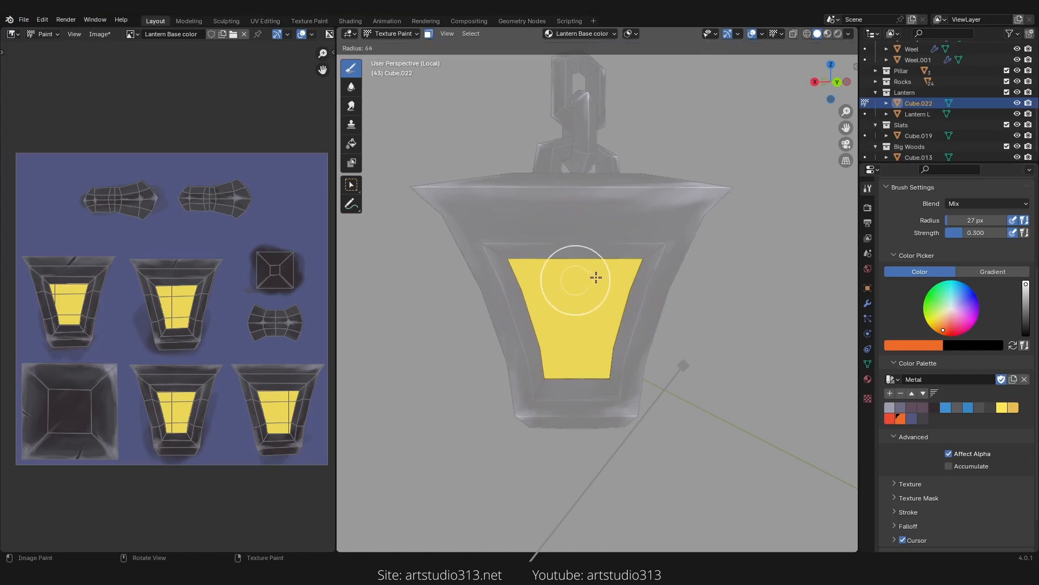
pyautogui.click(619, 271)
pyautogui.moveTo(619, 271)
pyautogui.mouseDown(button='middle')
pyautogui.moveTo(628, 283)
pyautogui.moveTo(650, 262)
pyautogui.mouseUp(button='middle')
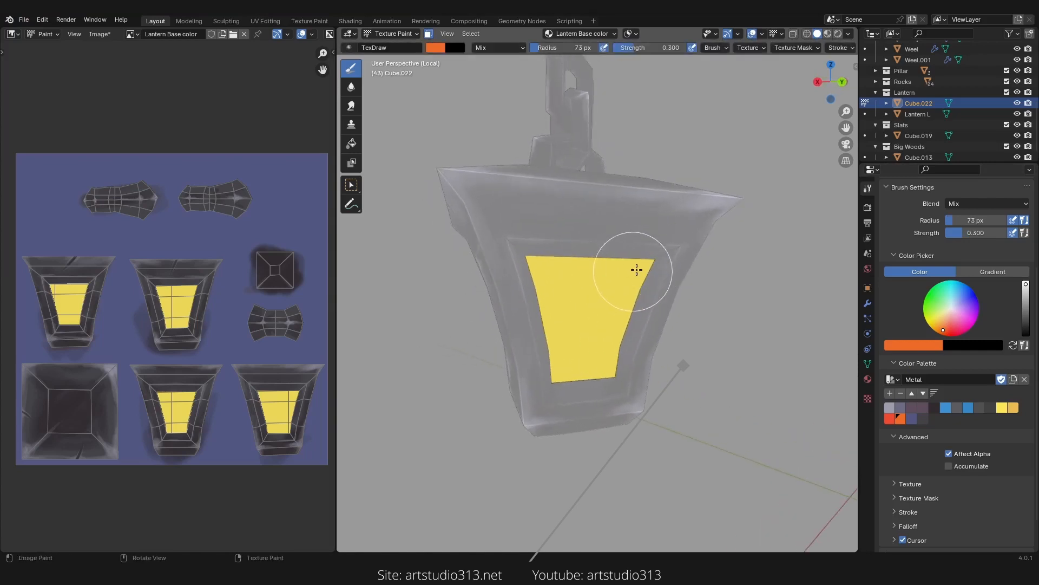
pyautogui.press('f')
pyautogui.click(639, 274)
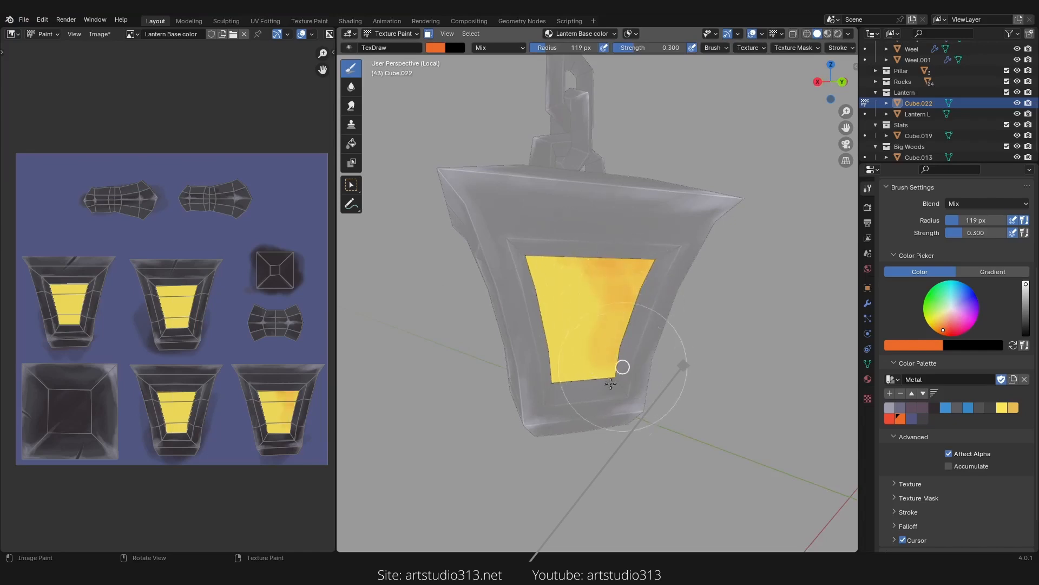
# Step: Set the brush radius to 189 px and the strength to 0.100
pyautogui.press('f')
pyautogui.click(592, 329)
pyautogui.hotkey('shift', 'f')
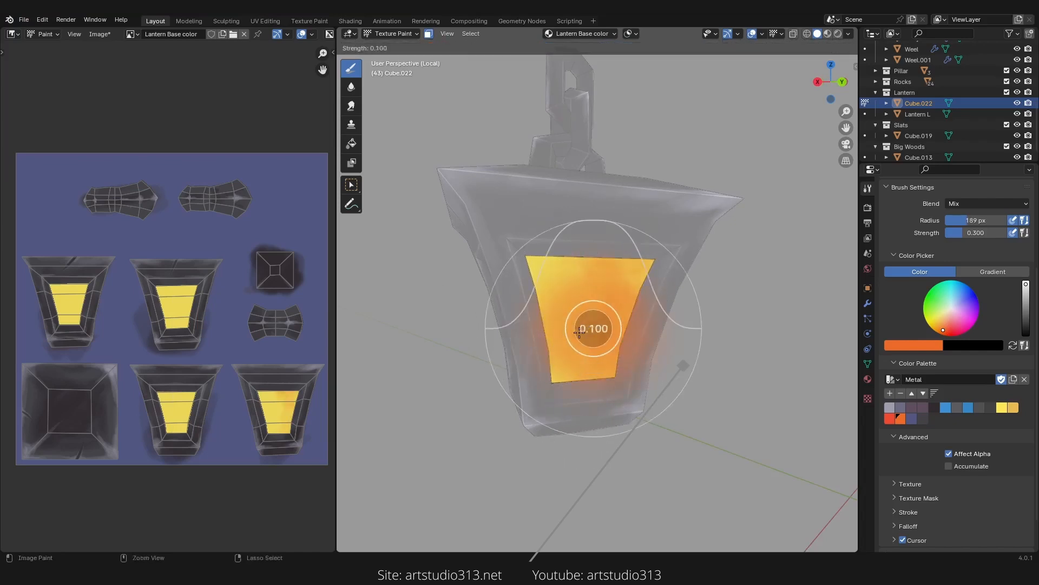
pyautogui.click(581, 333)
# Step: Adjust the brush to strength 0.400 and radius 193 px while orbiting around the glass panel
pyautogui.moveTo(547, 281); pyautogui.dragTo(552, 243, button='middle')
pyautogui.press('f')
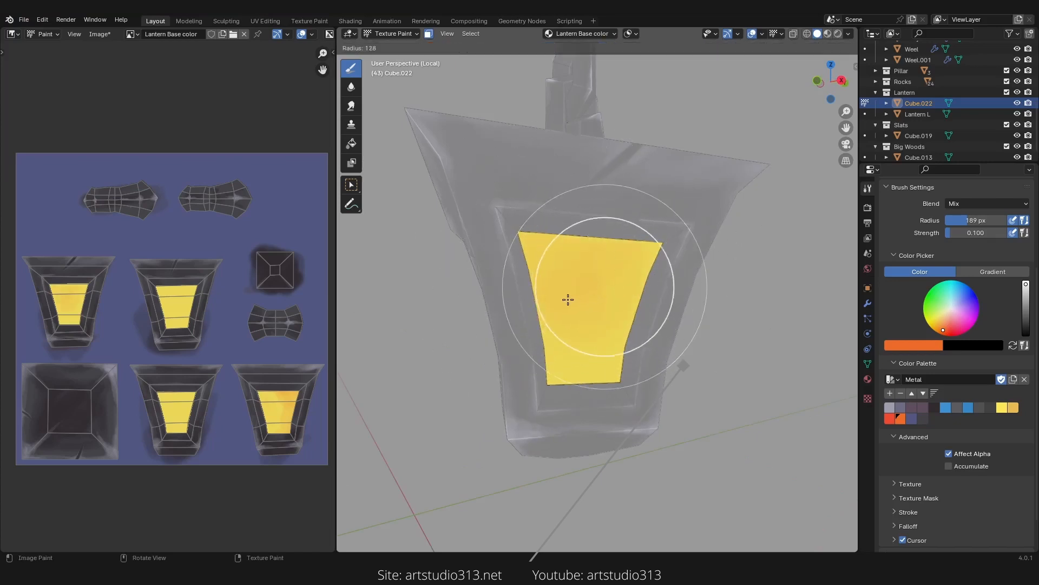
pyautogui.click(651, 262)
pyautogui.moveTo(610, 312); pyautogui.dragTo(666, 303, button='middle')
pyautogui.press('f')
pyautogui.click(572, 310)
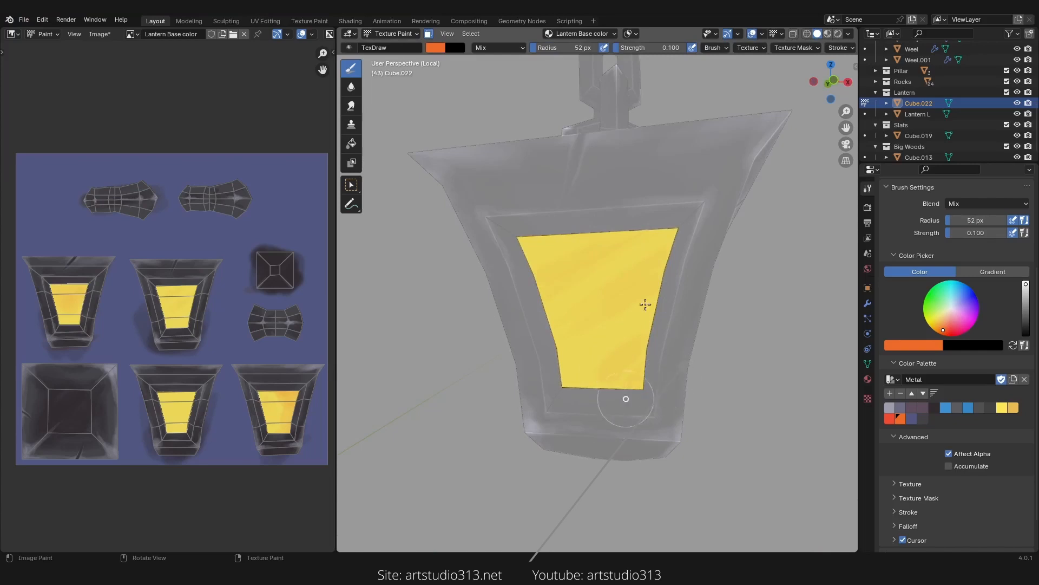
pyautogui.moveTo(646, 305)
pyautogui.mouseDown(button='middle')
pyautogui.moveTo(672, 291)
pyautogui.moveTo(623, 321)
pyautogui.moveTo(661, 295)
pyautogui.mouseUp(button='middle')
pyautogui.hotkey('shift', 'f')
pyautogui.click(682, 307)
pyautogui.press('f')
pyautogui.click(685, 295)
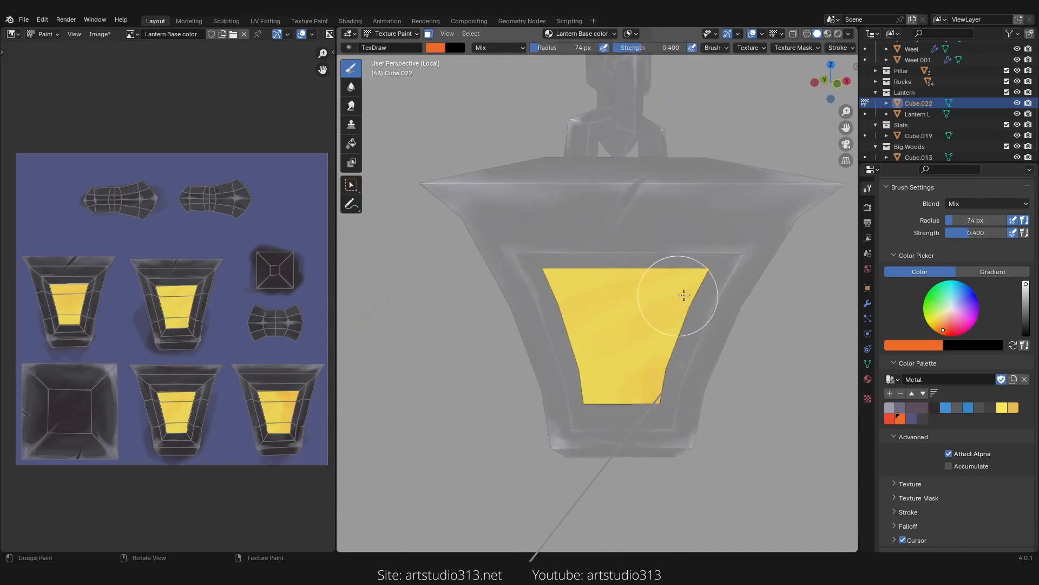
pyautogui.press('f')
pyautogui.click(670, 288)
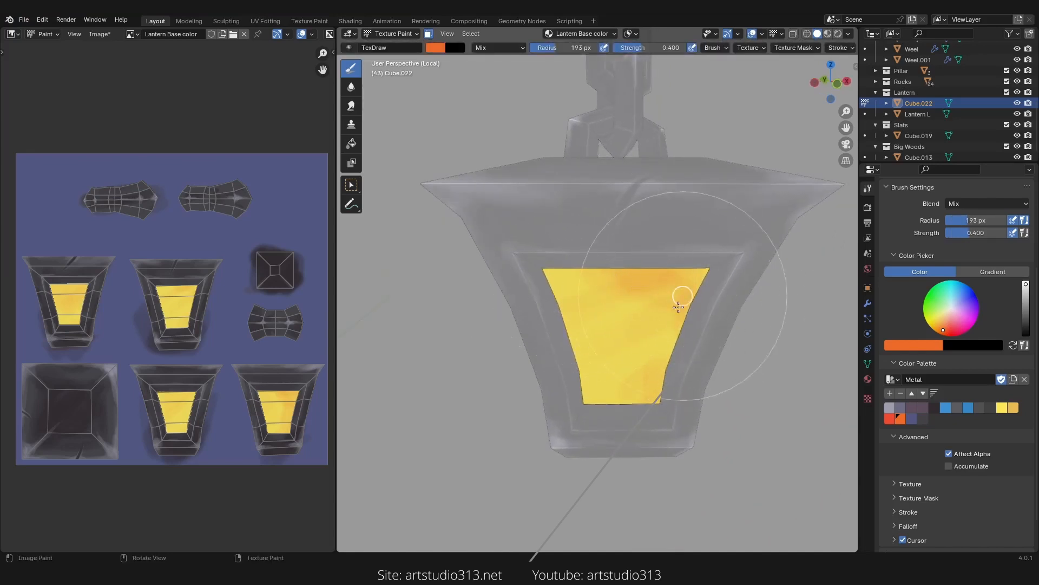
# Step: Paint soft orange gradients across the masked glass panels on several sides of the lantern
pyautogui.moveTo(678, 307)
pyautogui.mouseDown()
pyautogui.moveTo(674, 349)
pyautogui.moveTo(636, 394)
pyautogui.moveTo(701, 278)
pyautogui.mouseUp()
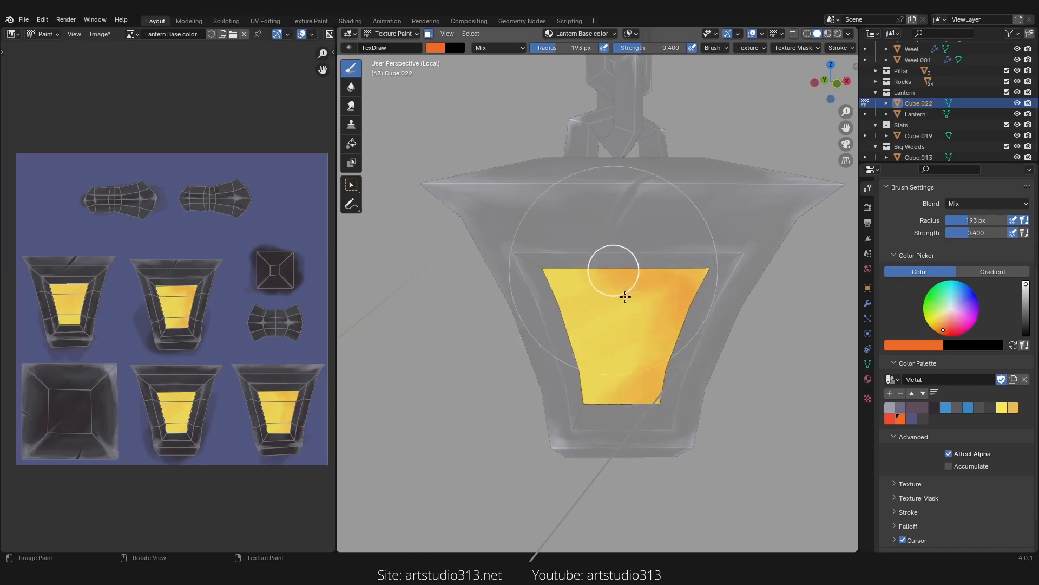
pyautogui.moveTo(640, 324)
pyautogui.mouseDown(button='middle')
pyautogui.moveTo(726, 301)
pyautogui.moveTo(628, 256)
pyautogui.mouseUp(button='middle')
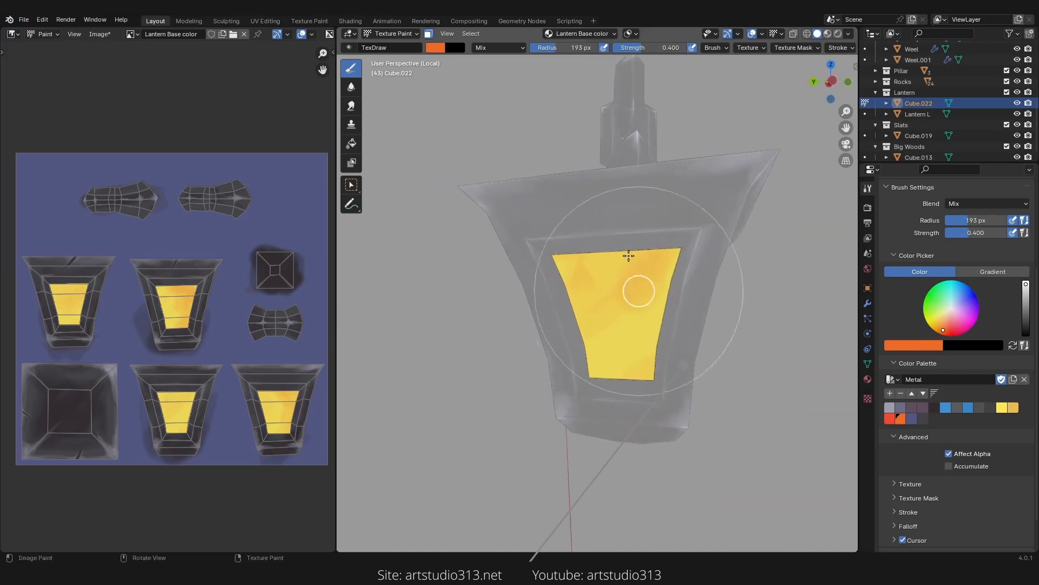
pyautogui.moveTo(628, 256)
pyautogui.mouseDown()
pyautogui.moveTo(584, 251)
pyautogui.moveTo(567, 274)
pyautogui.moveTo(595, 373)
pyautogui.mouseUp()
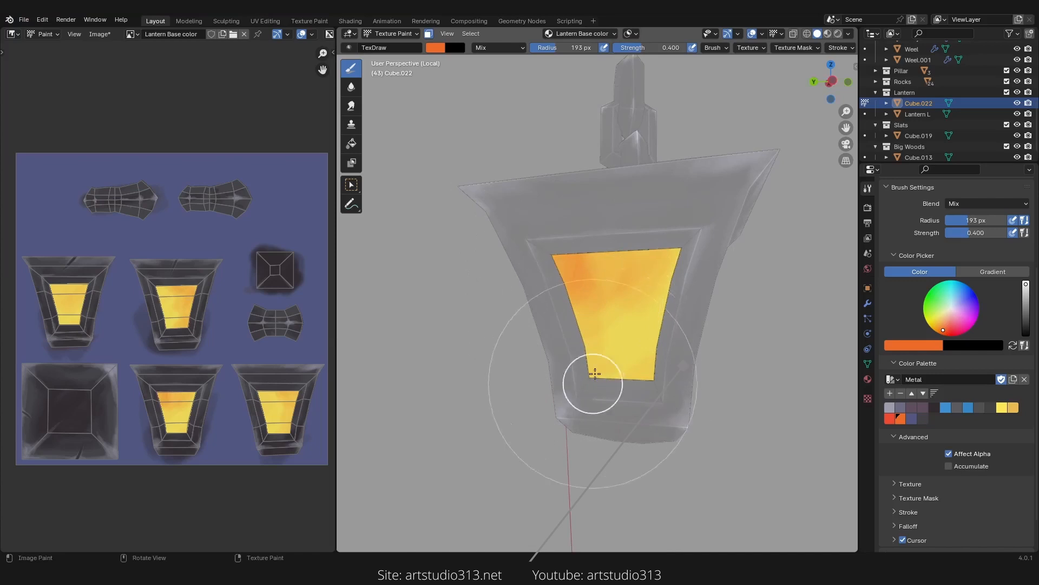
pyautogui.moveTo(607, 269)
pyautogui.mouseDown(button='middle')
pyautogui.moveTo(722, 311)
pyautogui.moveTo(593, 275)
pyautogui.mouseUp(button='middle')
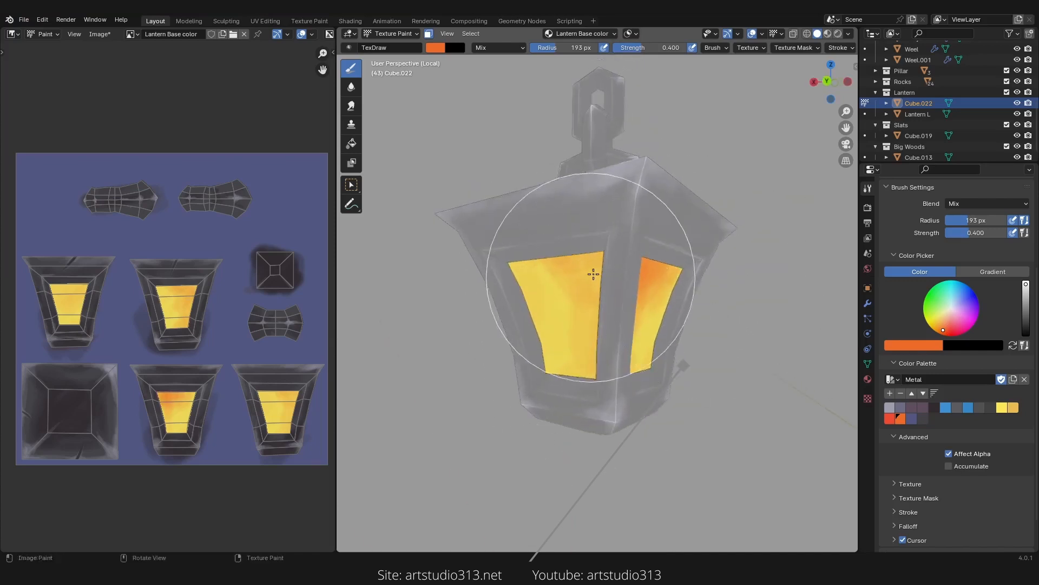
pyautogui.moveTo(599, 359); pyautogui.dragTo(605, 307, button='middle')
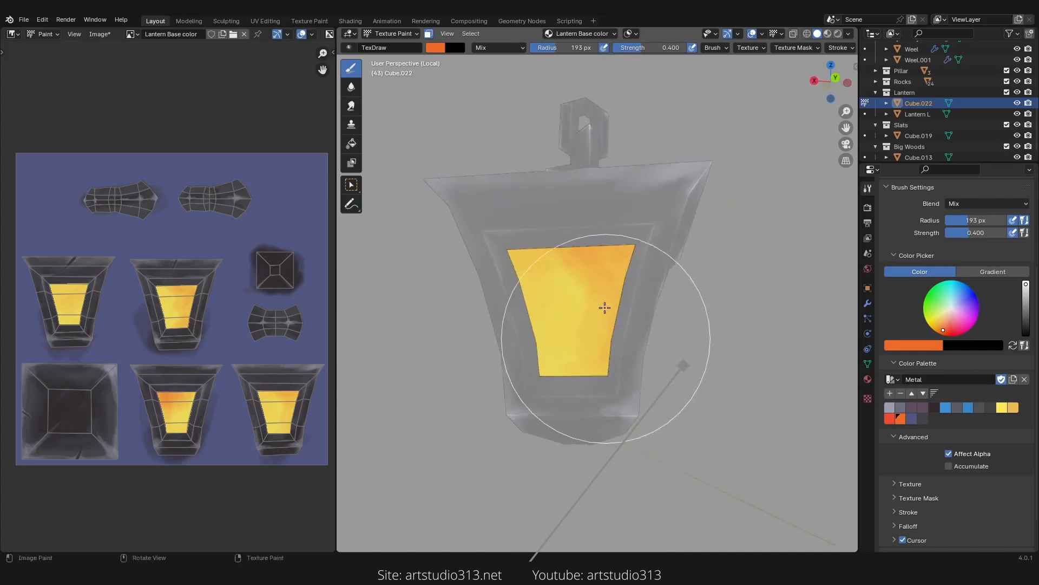
pyautogui.moveTo(605, 308)
pyautogui.mouseDown()
pyautogui.moveTo(582, 265)
pyautogui.moveTo(608, 322)
pyautogui.mouseUp()
pyautogui.moveTo(666, 327); pyautogui.dragTo(758, 326, button='middle')
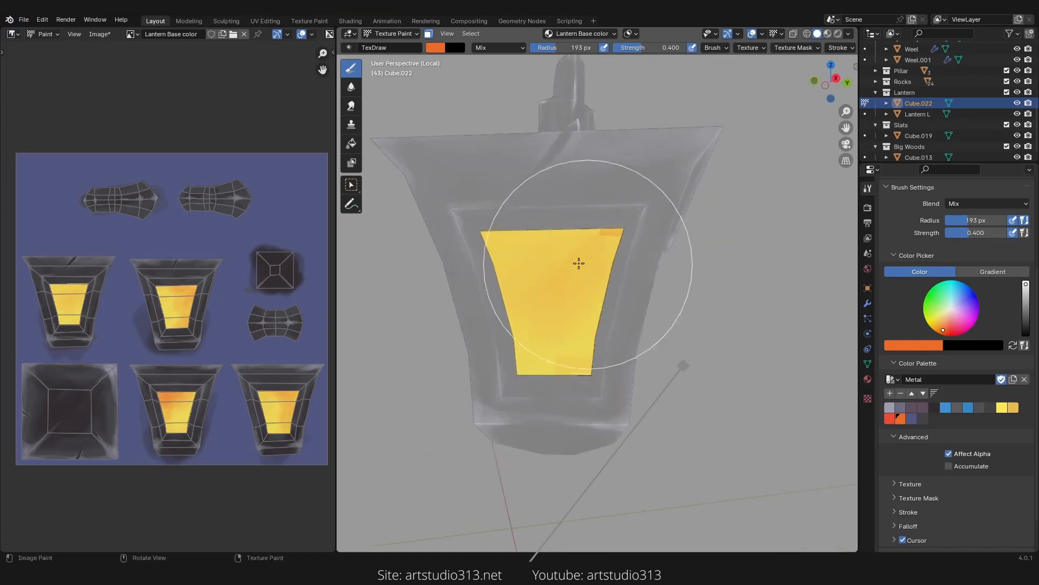
pyautogui.moveTo(593, 253)
pyautogui.mouseDown()
pyautogui.moveTo(596, 238)
pyautogui.moveTo(548, 238)
pyautogui.moveTo(596, 295)
pyautogui.moveTo(581, 339)
pyautogui.mouseUp()
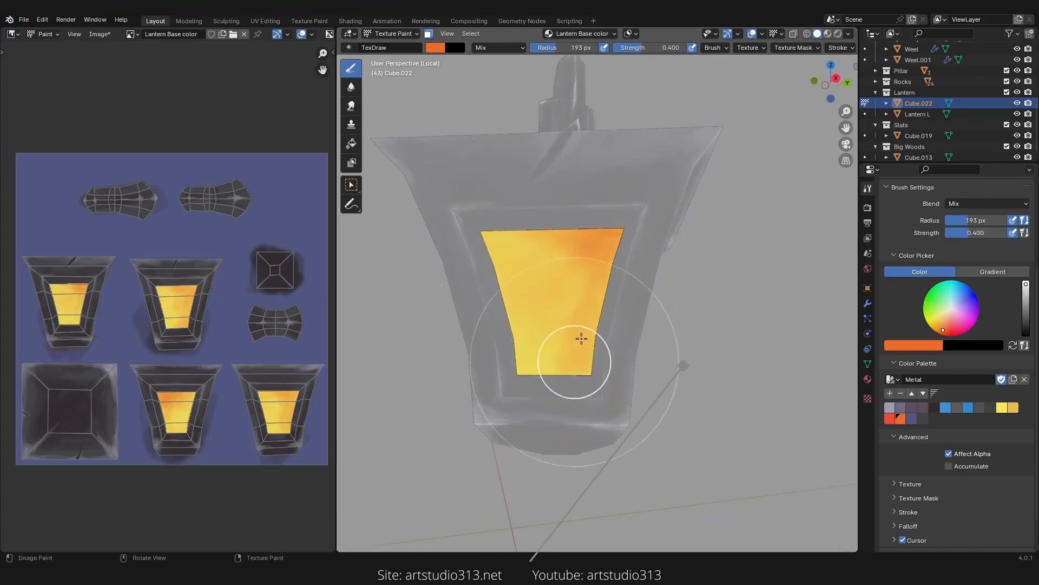
# Step: Pick the red palette colour and resize the brush to 124 px
pyautogui.moveTo(560, 241)
pyautogui.mouseDown()
pyautogui.moveTo(512, 230)
pyautogui.moveTo(595, 265)
pyautogui.mouseUp()
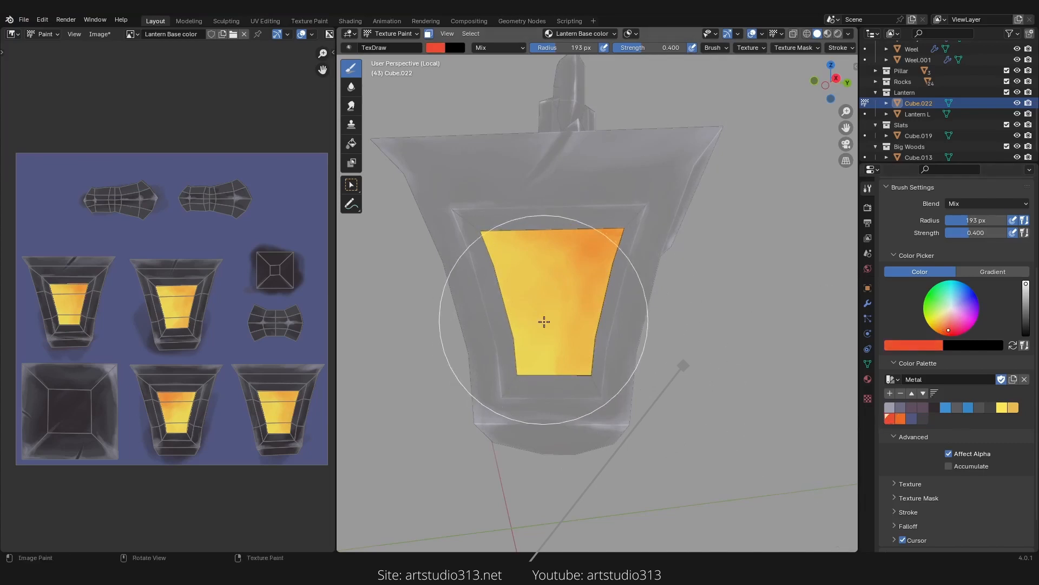
pyautogui.press('f')
pyautogui.click(498, 340)
pyautogui.moveTo(506, 411)
pyautogui.mouseDown()
pyautogui.moveTo(506, 389)
pyautogui.moveTo(531, 375)
pyautogui.moveTo(522, 337)
pyautogui.moveTo(527, 362)
pyautogui.moveTo(482, 274)
pyautogui.moveTo(497, 299)
pyautogui.mouseUp()
pyautogui.press('f')
pyautogui.click(527, 336)
pyautogui.moveTo(604, 322); pyautogui.dragTo(616, 320, button='middle')
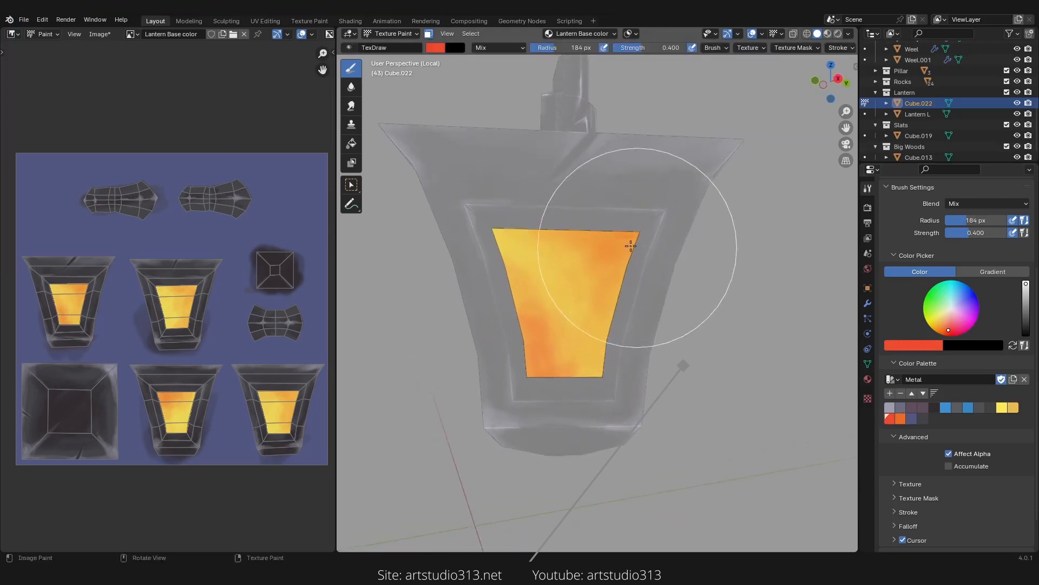
pyautogui.press('f')
pyautogui.click(630, 240)
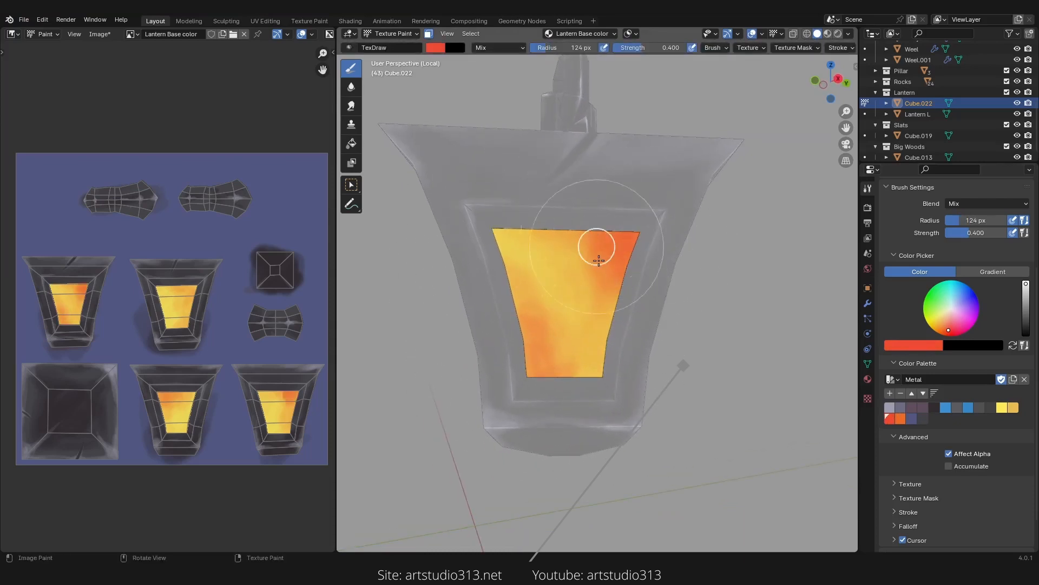
# Step: Paint red into the upper corners of the glass panels around the lantern
pyautogui.moveTo(594, 370); pyautogui.dragTo(498, 344, button='middle')
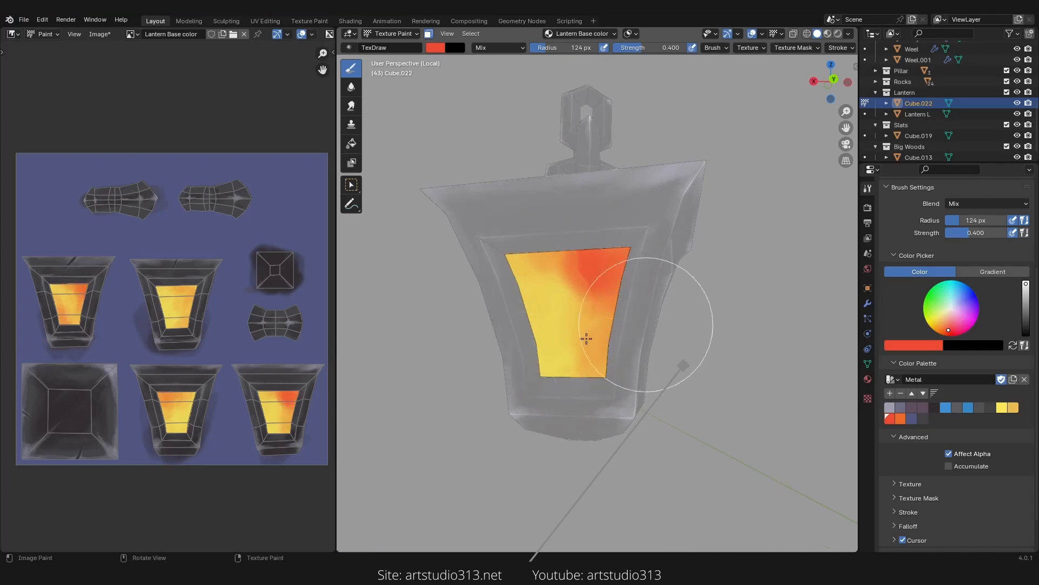
pyautogui.moveTo(586, 338)
pyautogui.mouseDown(button='middle')
pyautogui.moveTo(622, 301)
pyautogui.moveTo(602, 277)
pyautogui.mouseUp(button='middle')
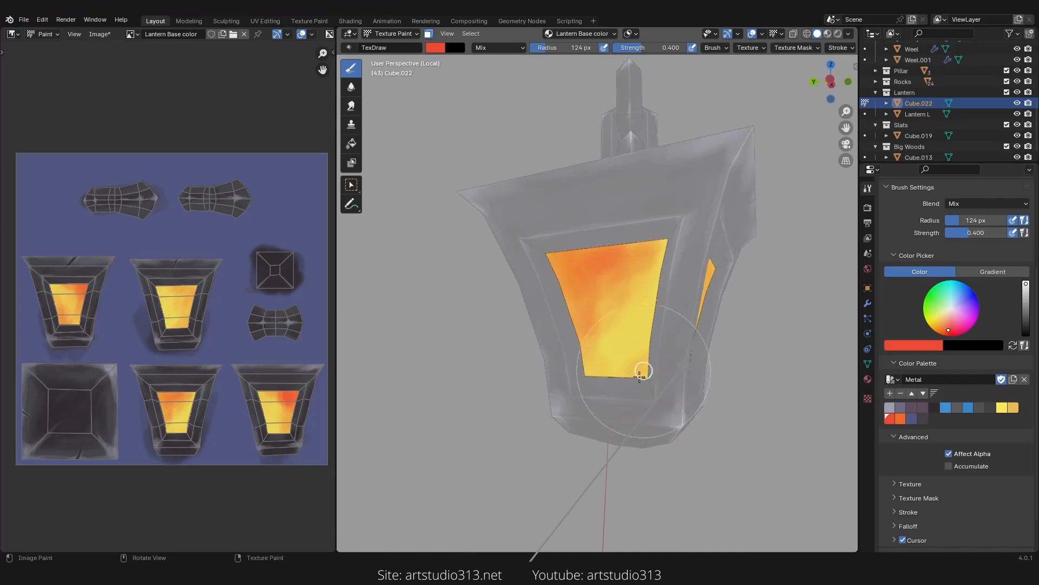
pyautogui.moveTo(607, 380); pyautogui.dragTo(559, 306, button='middle')
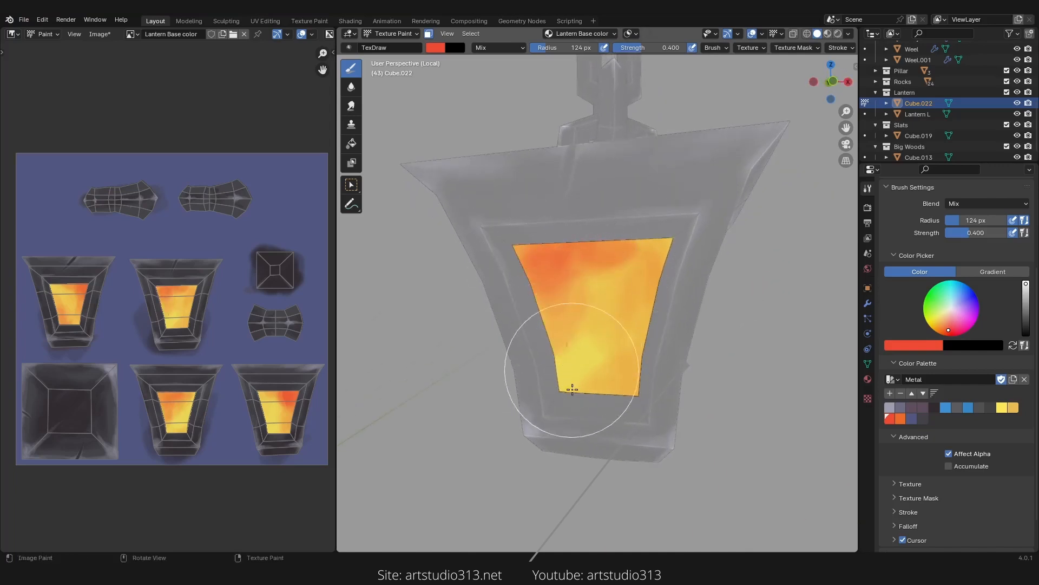
pyautogui.moveTo(566, 376); pyautogui.dragTo(623, 311, button='middle')
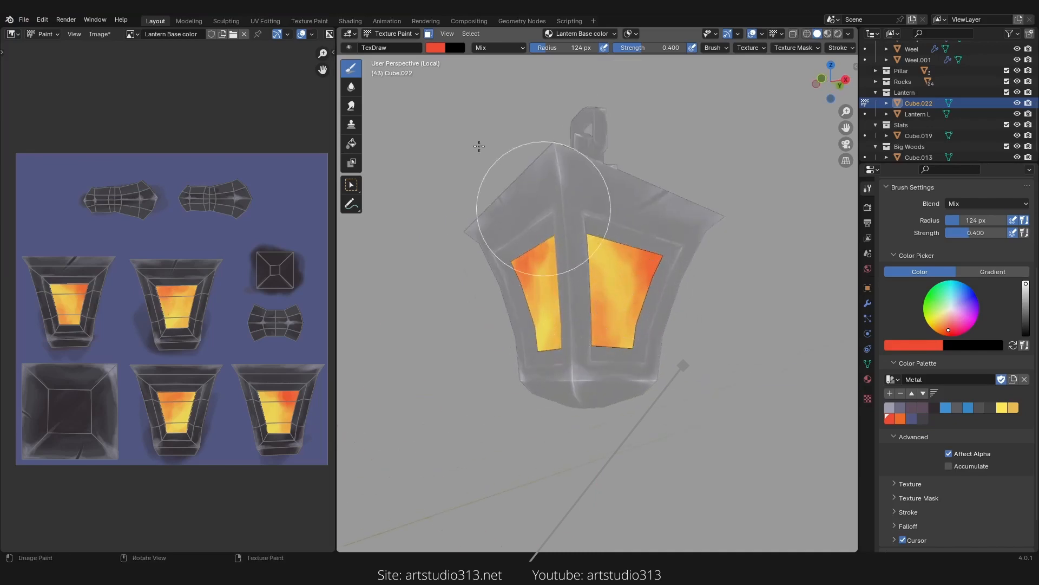
# Step: Turn off face selection masking and save the Lantern Base color image
pyautogui.click(428, 34)
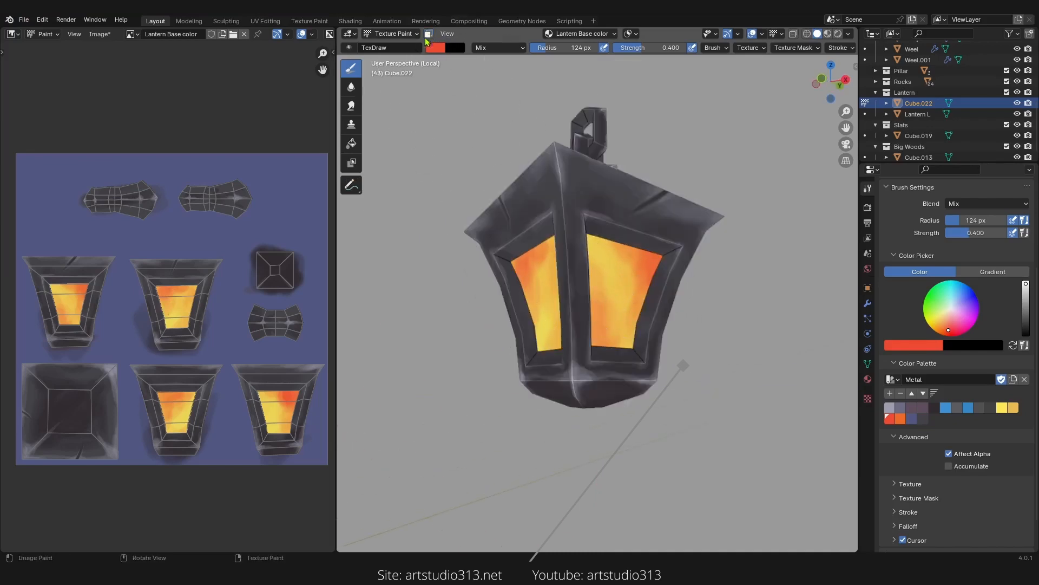
pyautogui.moveTo(610, 271); pyautogui.dragTo(465, 336, button='middle')
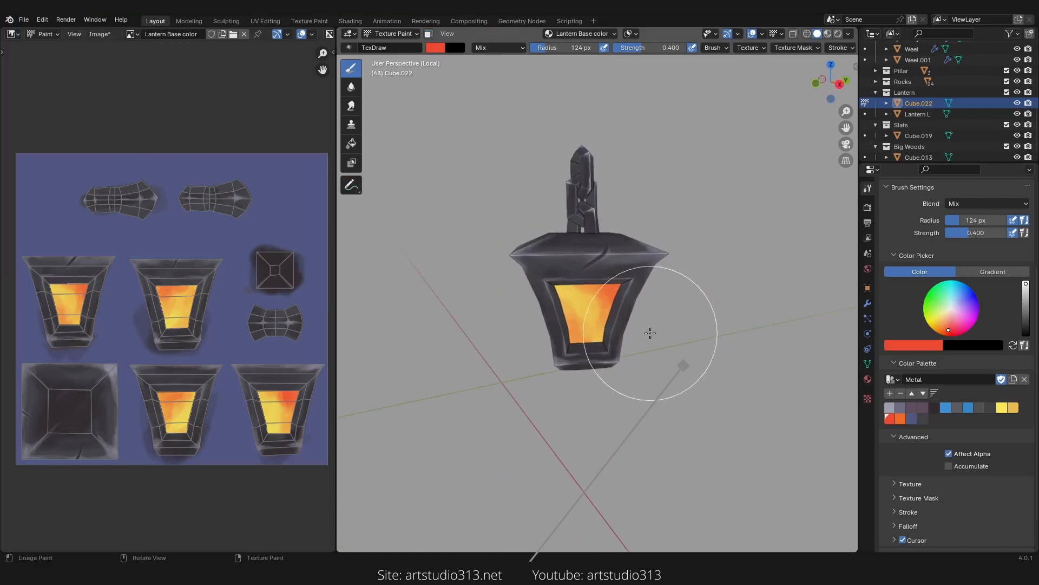
pyautogui.scroll(4, 585, 339)
pyautogui.scroll(-2, 580, 356)
pyautogui.keyDown('shift'); pyautogui.moveTo(580, 357); pyautogui.dragTo(572, 337, button='middle'); pyautogui.keyUp('shift')
pyautogui.scroll(2, 572, 337)
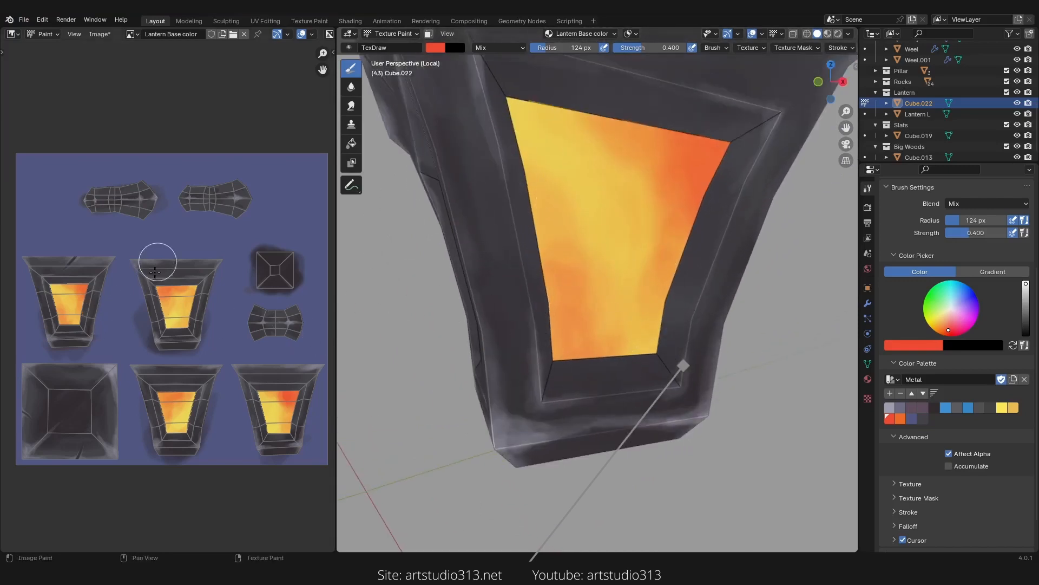
pyautogui.hotkey('alt', 's')
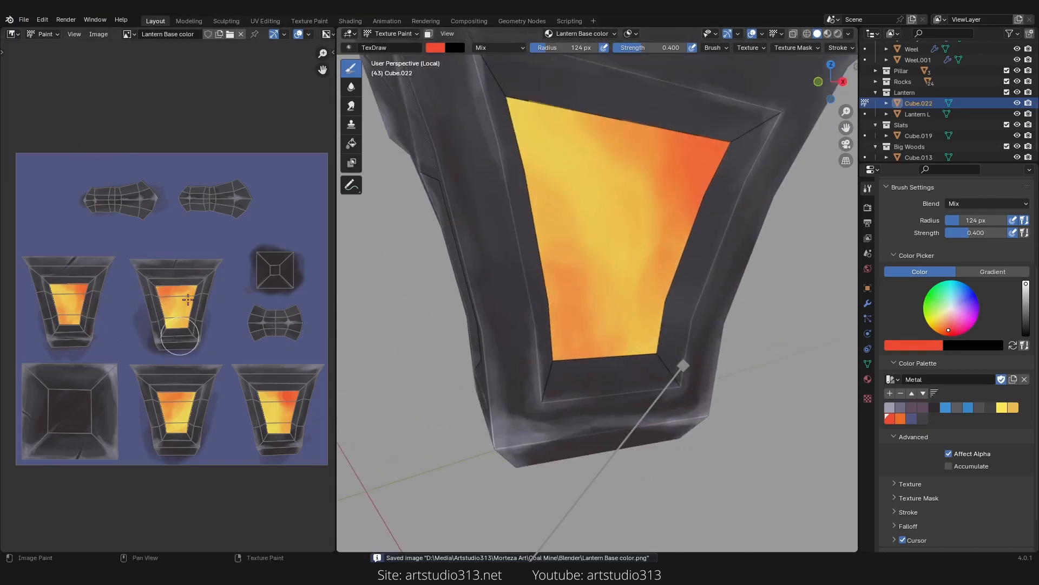
# Step: Set strength to 0.100, pick the yellow palette colour, and paint yellow highlights into the glass panel
pyautogui.moveTo(652, 329); pyautogui.dragTo(642, 332, button='middle')
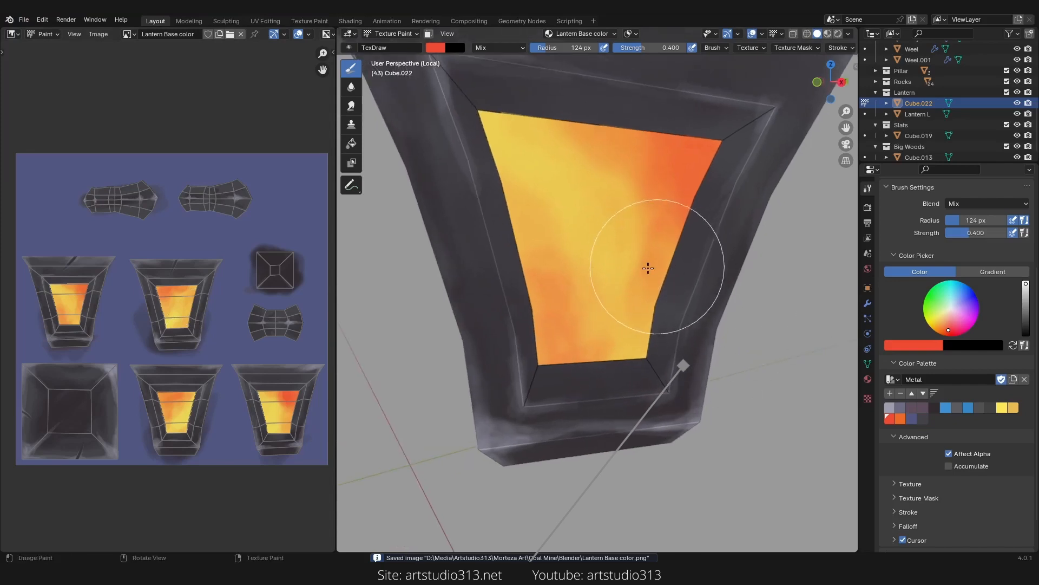
pyautogui.hotkey('shift', 'f')
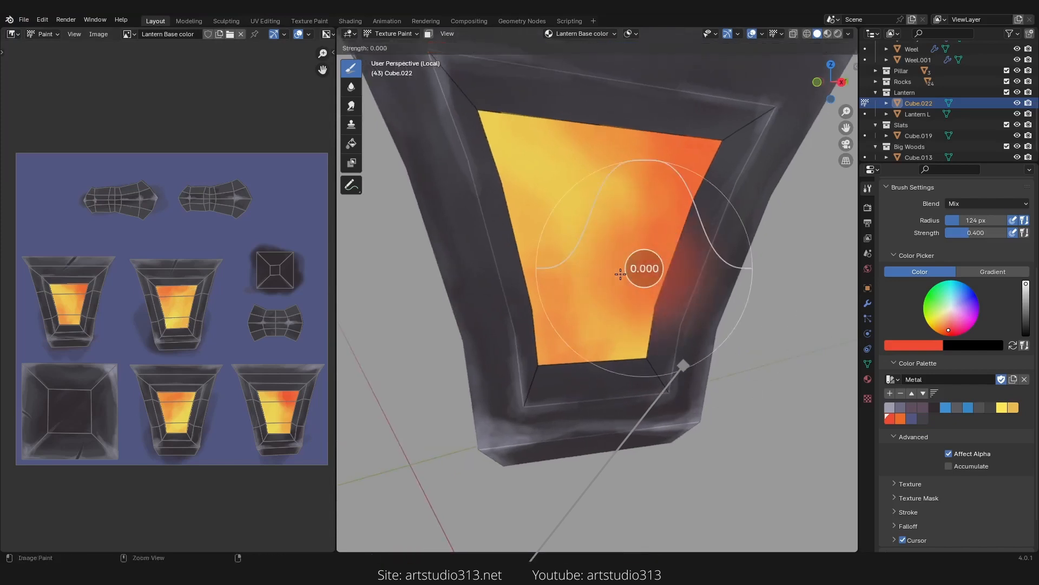
pyautogui.click(626, 277)
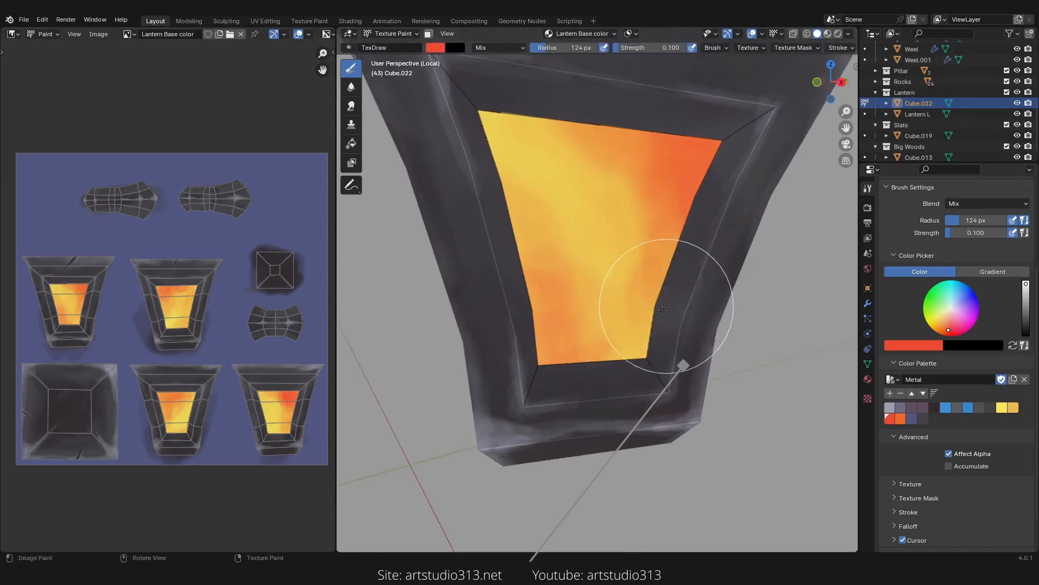
pyautogui.moveTo(657, 297); pyautogui.dragTo(823, 399, button='middle')
pyautogui.click(1002, 407)
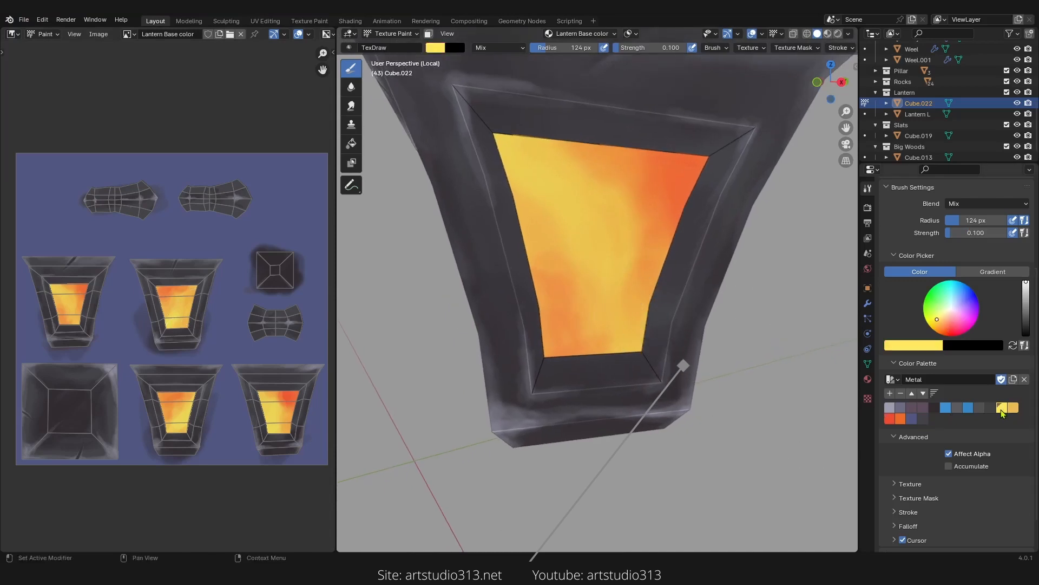
pyautogui.moveTo(780, 333)
pyautogui.mouseDown(button='middle')
pyautogui.moveTo(666, 362)
pyautogui.moveTo(652, 392)
pyautogui.mouseUp(button='middle')
pyautogui.moveTo(651, 392)
pyautogui.mouseDown()
pyautogui.moveTo(661, 309)
pyautogui.moveTo(649, 341)
pyautogui.moveTo(626, 351)
pyautogui.mouseUp()
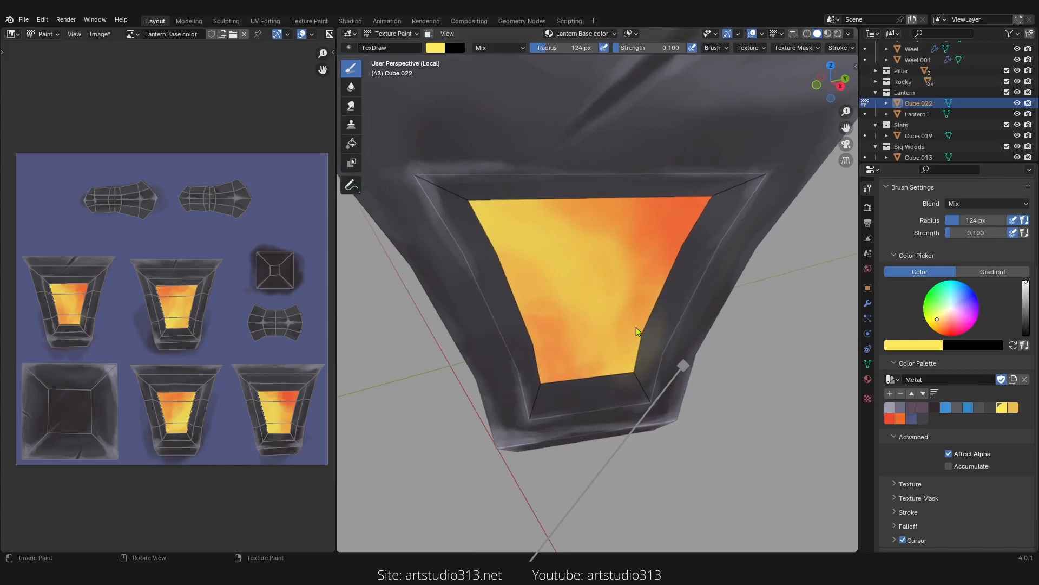
# Step: Select the entire linked mesh in Edit Mode with X-ray, then return to Texture Paint
pyautogui.press('Tab')
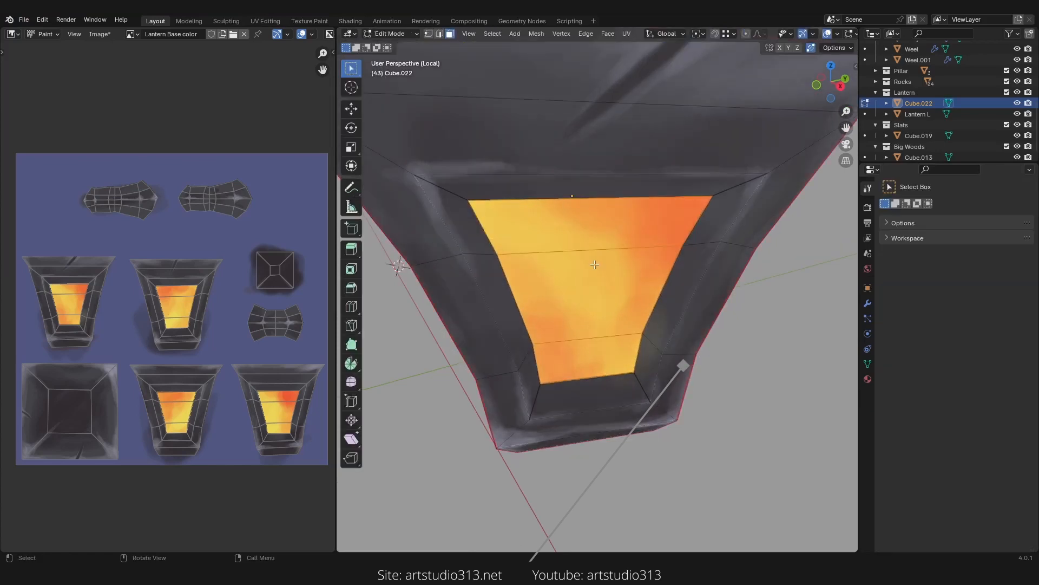
pyautogui.moveTo(595, 264); pyautogui.dragTo(526, 250, button='middle')
pyautogui.hotkey('alt', 'z')
pyautogui.hotkey('alt', 'z')
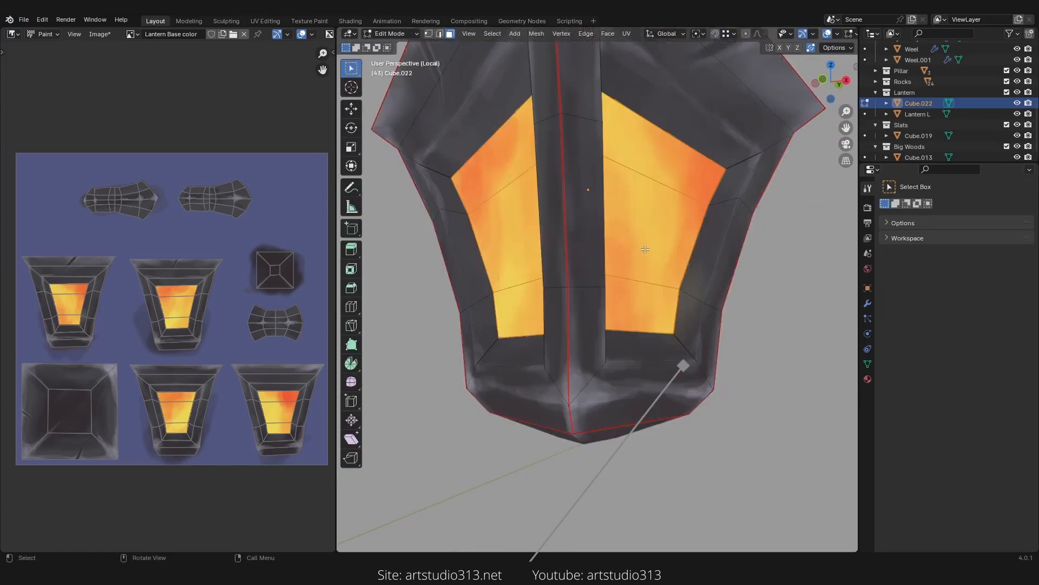
pyautogui.hotkey('alt', 'z')
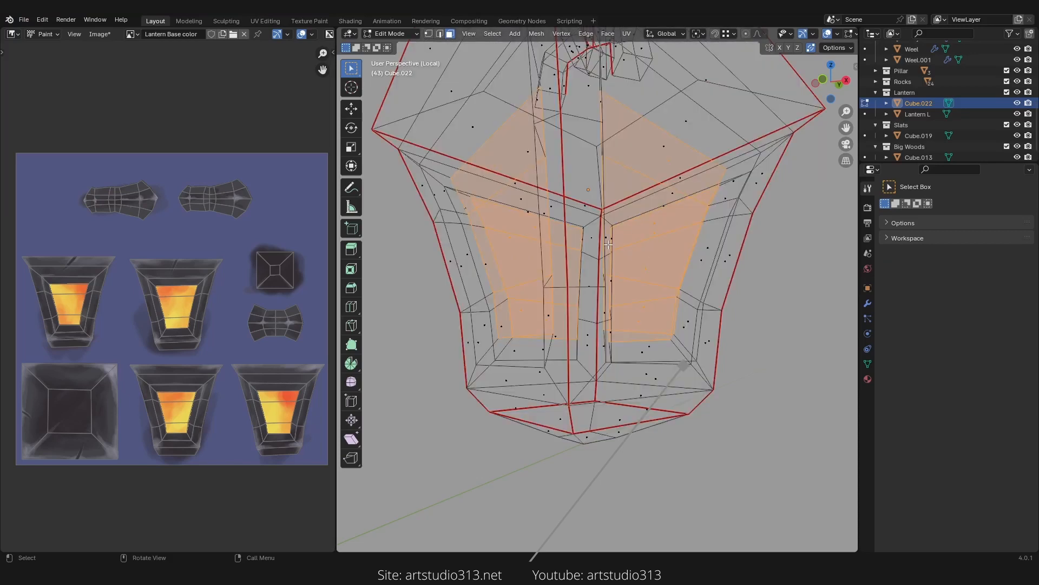
pyautogui.moveTo(609, 245); pyautogui.dragTo(625, 276, button='middle')
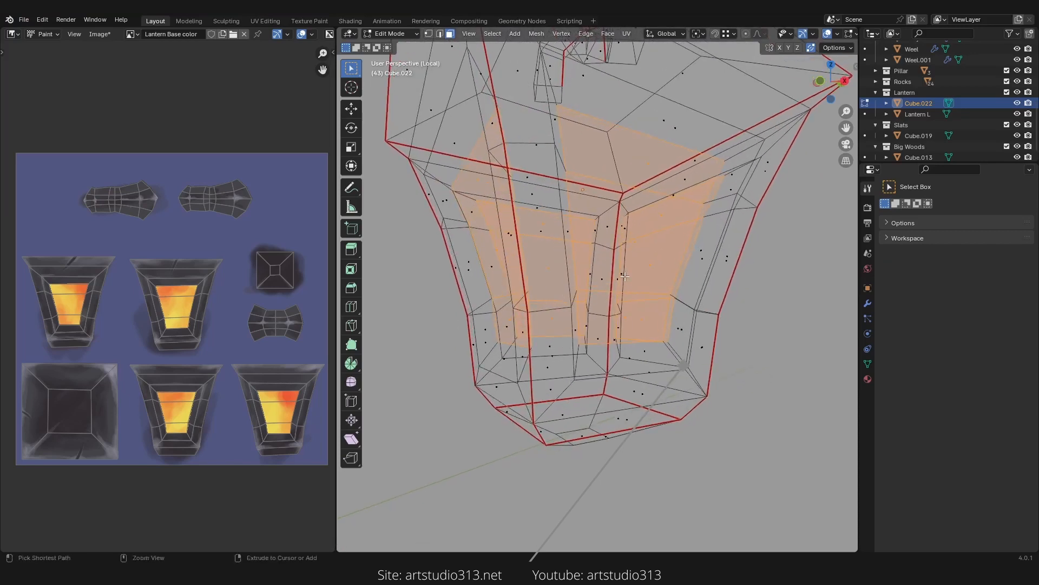
pyautogui.hotkey('ctrl', 'l')
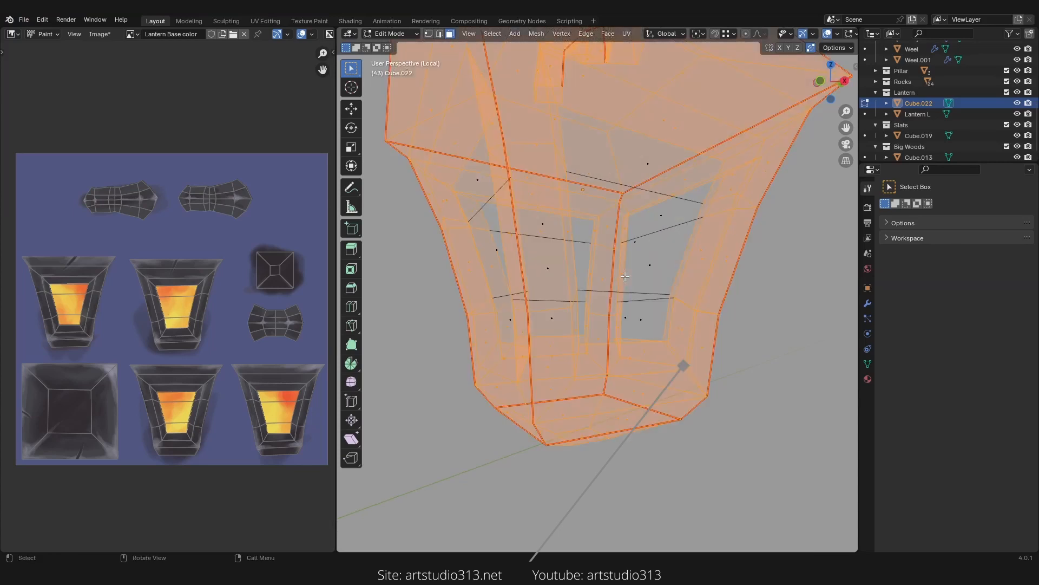
pyautogui.moveTo(620, 250); pyautogui.dragTo(589, 260, button='middle')
pyautogui.press('Tab')
pyautogui.press('z')
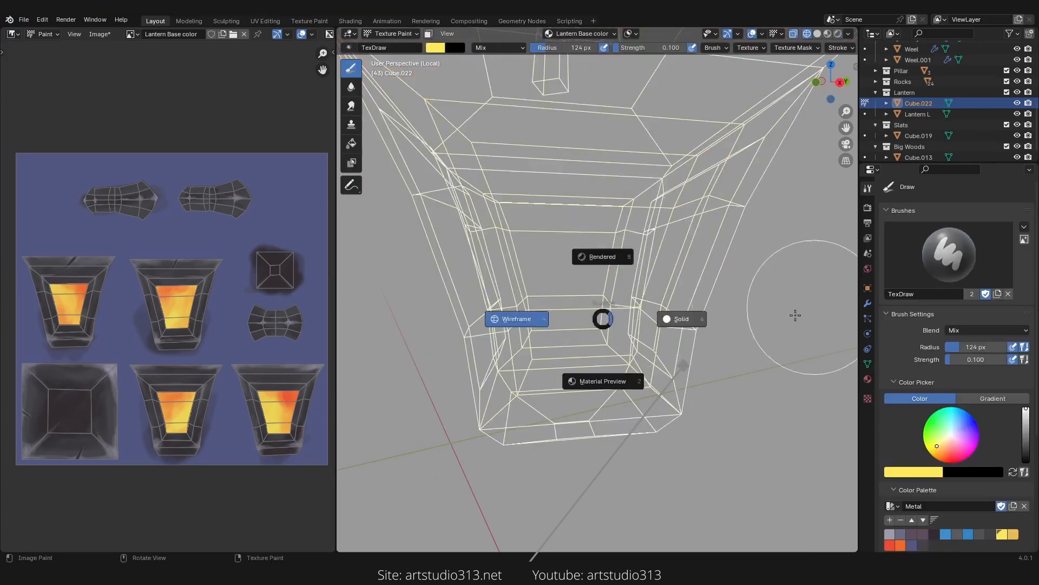
pyautogui.click(796, 315)
pyautogui.moveTo(699, 316); pyautogui.dragTo(688, 352, button='middle')
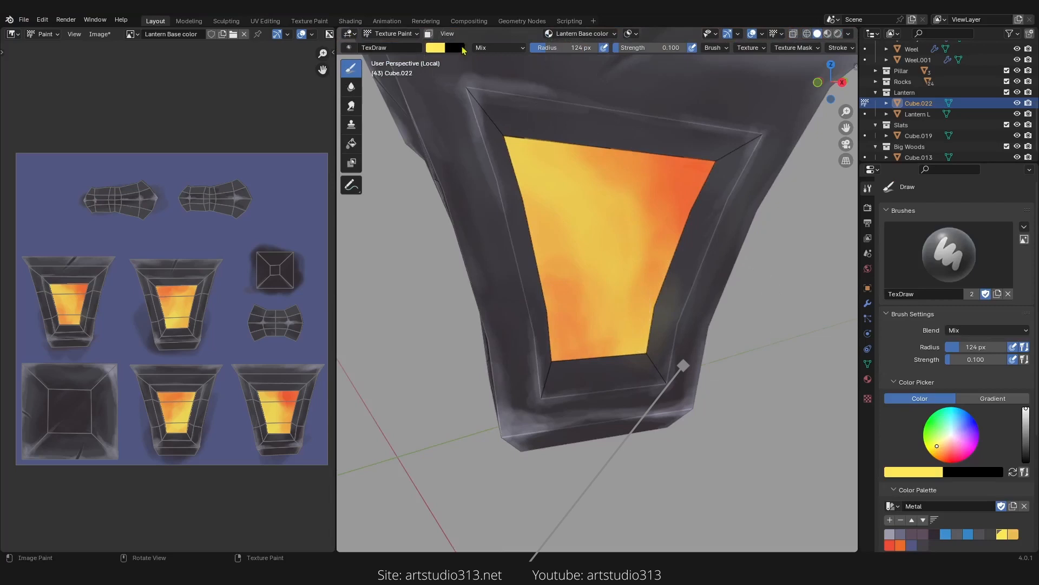
# Step: Paint soft pale yellow strokes across the centre of the front glass panel
pyautogui.click(429, 34)
pyautogui.scroll(-4, 707, 360)
pyautogui.moveTo(706, 360)
pyautogui.mouseDown(button='middle')
pyautogui.moveTo(668, 411)
pyautogui.moveTo(603, 394)
pyautogui.moveTo(607, 362)
pyautogui.moveTo(608, 383)
pyautogui.moveTo(515, 216)
pyautogui.moveTo(550, 241)
pyautogui.moveTo(490, 247)
pyautogui.moveTo(501, 250)
pyautogui.mouseUp(button='middle')
pyautogui.moveTo(588, 344); pyautogui.dragTo(615, 314, button='middle')
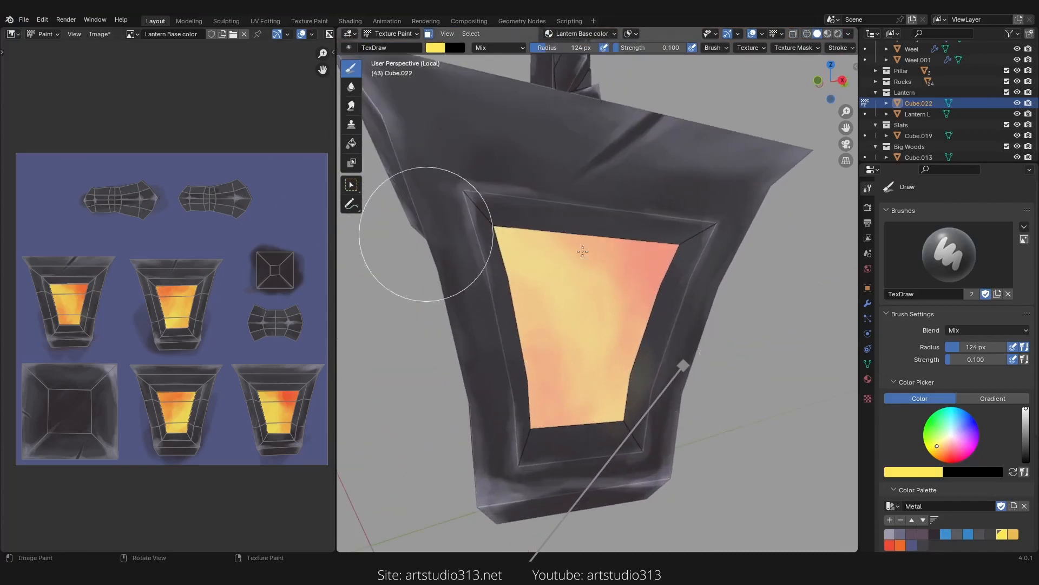
pyautogui.moveTo(696, 232)
pyautogui.mouseDown()
pyautogui.moveTo(603, 235)
pyautogui.moveTo(652, 233)
pyautogui.mouseUp()
pyautogui.moveTo(641, 235); pyautogui.dragTo(632, 237, button='middle')
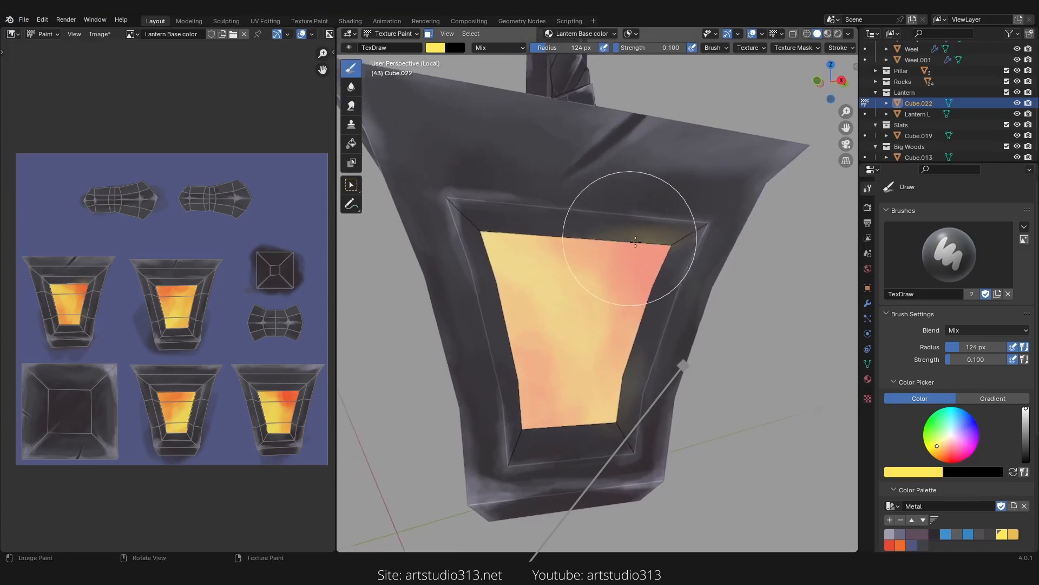
pyautogui.moveTo(647, 258)
pyautogui.mouseDown()
pyautogui.moveTo(615, 327)
pyautogui.moveTo(623, 326)
pyautogui.mouseUp()
# Step: Reduce the brush radius to 69 px and paint yellow along the upper-right area of the glass panel
pyautogui.press('f')
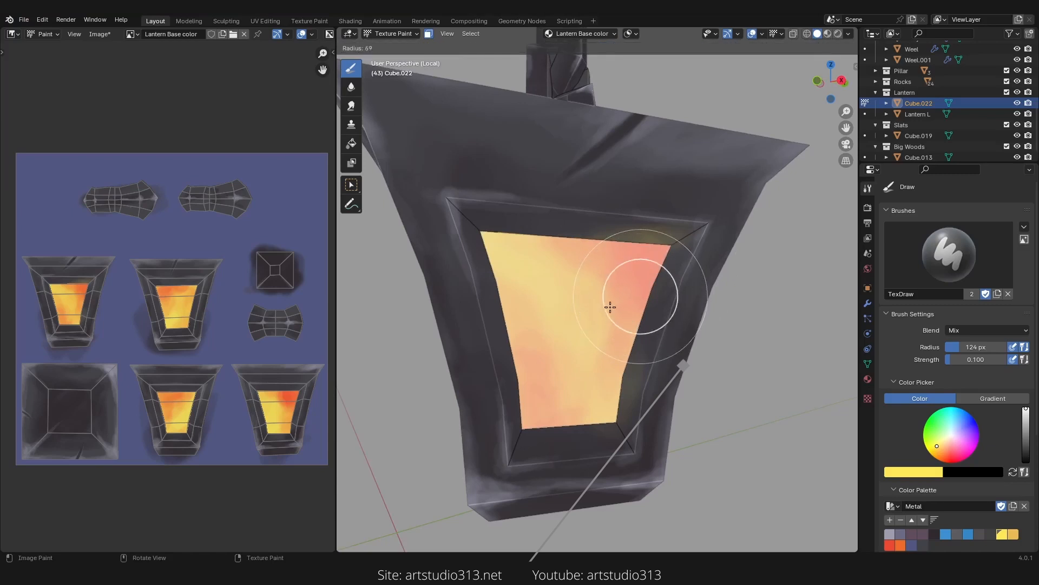
pyautogui.click(610, 306)
pyautogui.moveTo(670, 262); pyautogui.dragTo(661, 276)
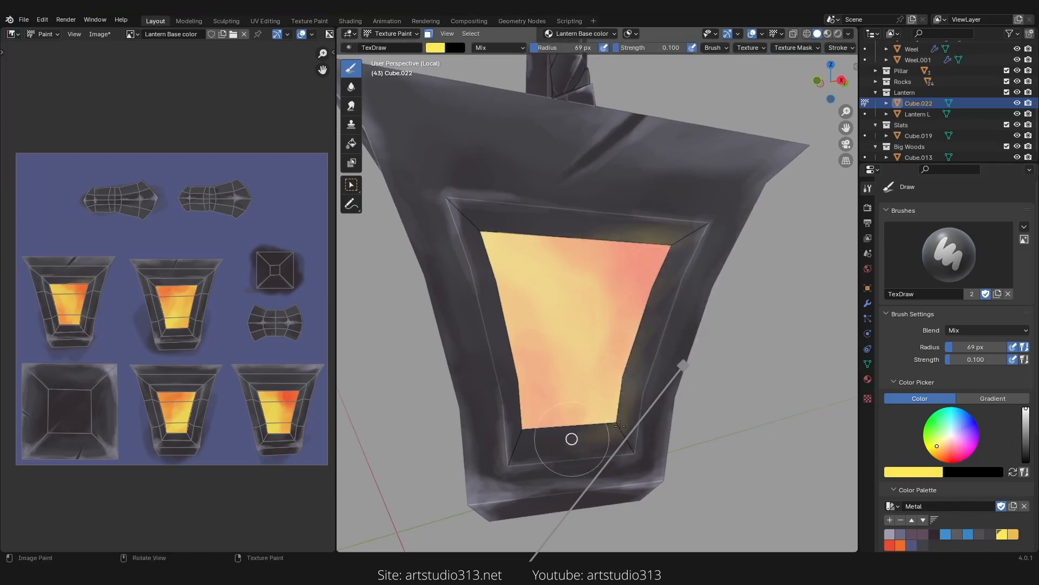
# Step: Set the brush radius to 82 px and paint yellow around the lower corners and edges of the glass panels
pyautogui.press('f')
pyautogui.click(547, 445)
pyautogui.moveTo(547, 446)
pyautogui.mouseDown(button='middle')
pyautogui.moveTo(531, 418)
pyautogui.moveTo(483, 417)
pyautogui.mouseUp(button='middle')
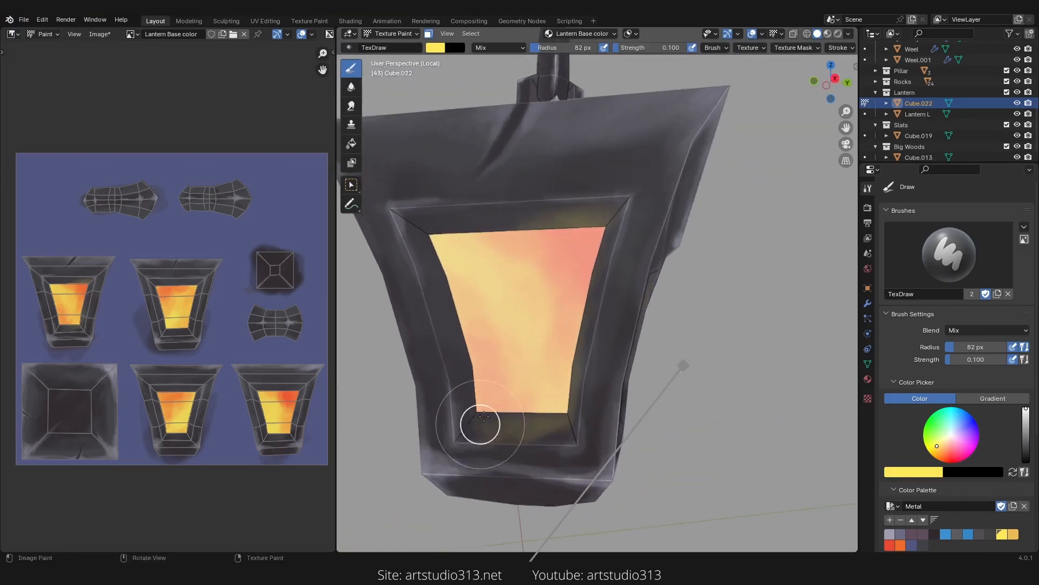
pyautogui.moveTo(431, 245)
pyautogui.mouseDown()
pyautogui.moveTo(405, 216)
pyautogui.moveTo(485, 224)
pyautogui.moveTo(440, 238)
pyautogui.moveTo(459, 293)
pyautogui.mouseUp()
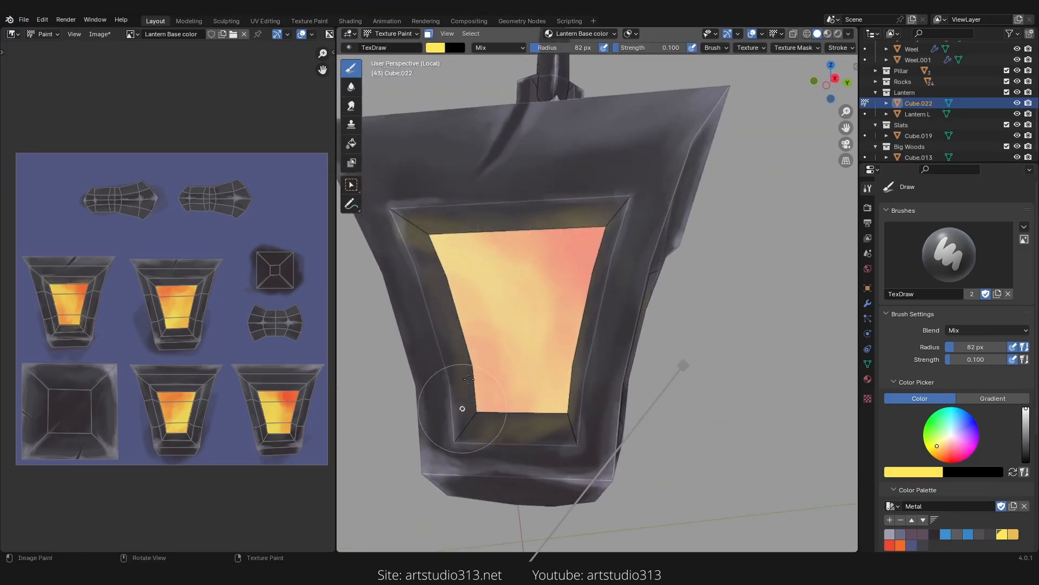
pyautogui.moveTo(515, 371); pyautogui.dragTo(671, 364, button='middle')
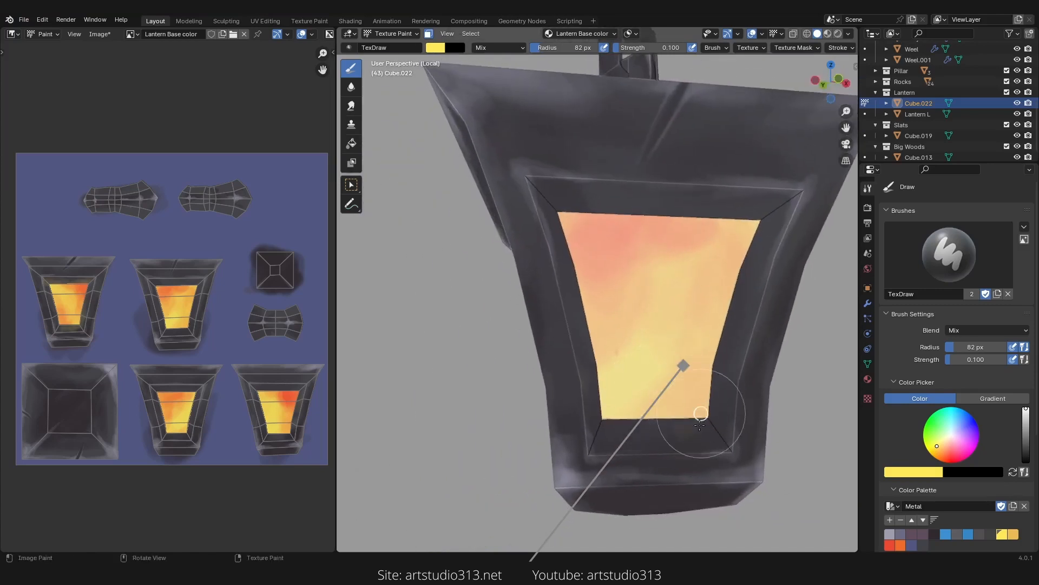
pyautogui.moveTo(700, 412)
pyautogui.mouseDown()
pyautogui.moveTo(756, 277)
pyautogui.moveTo(726, 229)
pyautogui.moveTo(691, 338)
pyautogui.mouseUp()
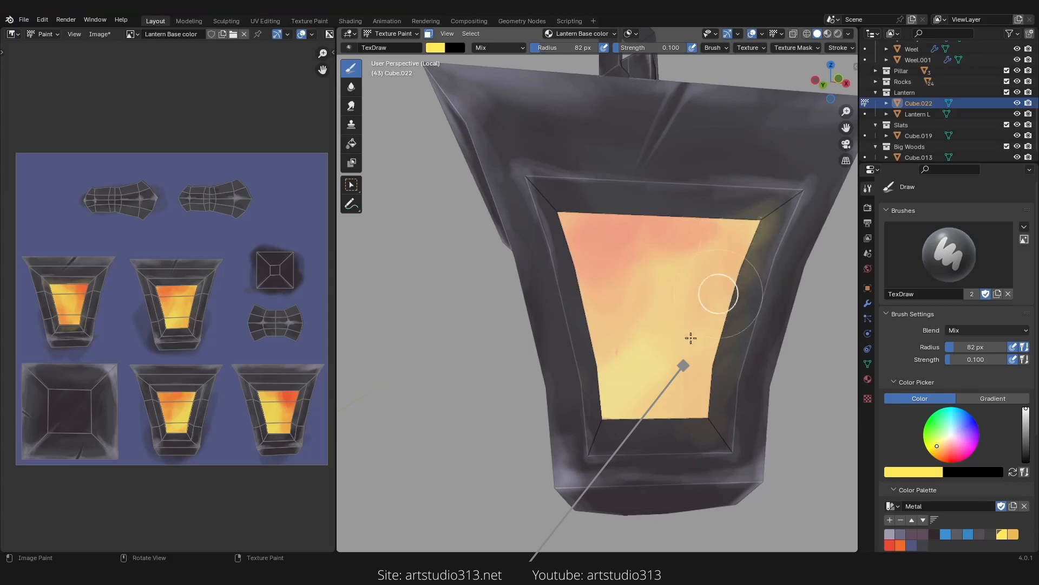
pyautogui.moveTo(624, 401)
pyautogui.mouseDown()
pyautogui.moveTo(602, 433)
pyautogui.moveTo(650, 425)
pyautogui.moveTo(605, 401)
pyautogui.mouseUp()
pyautogui.moveTo(598, 349)
pyautogui.mouseDown()
pyautogui.moveTo(601, 398)
pyautogui.moveTo(608, 225)
pyautogui.moveTo(566, 179)
pyautogui.moveTo(687, 208)
pyautogui.mouseUp()
pyautogui.moveTo(686, 208); pyautogui.dragTo(704, 248, button='middle')
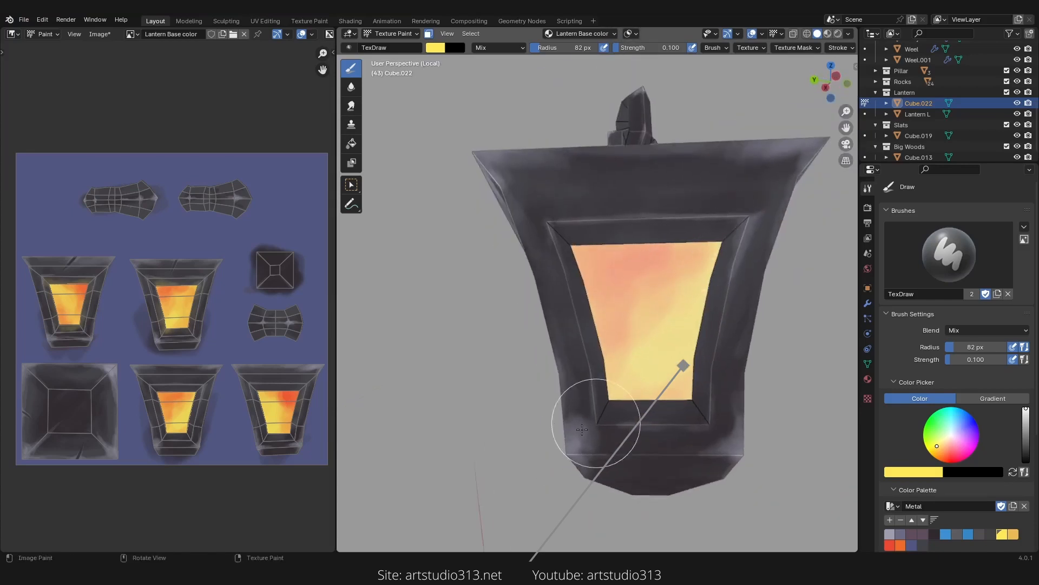
# Step: Sample the frame's grey to touch up the frame edge, then pick the yellow palette colour and repaint the glass
pyautogui.press('s')
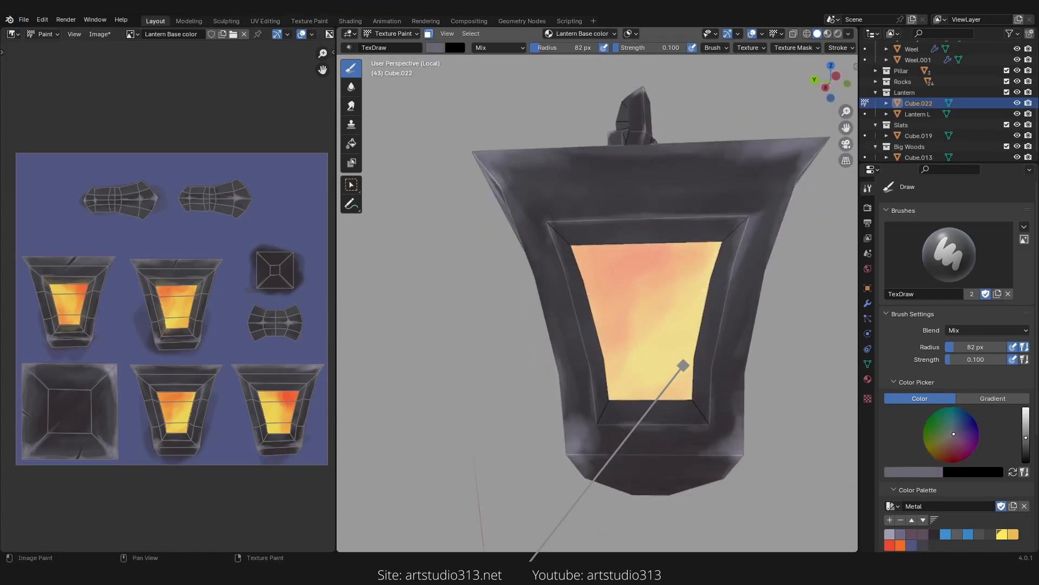
pyautogui.moveTo(737, 240); pyautogui.dragTo(708, 249)
pyautogui.click(998, 534)
pyautogui.moveTo(569, 284)
pyautogui.mouseDown()
pyautogui.moveTo(711, 222)
pyautogui.moveTo(691, 334)
pyautogui.moveTo(661, 407)
pyautogui.mouseUp()
pyautogui.moveTo(652, 346)
pyautogui.mouseDown(button='middle')
pyautogui.moveTo(754, 323)
pyautogui.moveTo(742, 321)
pyautogui.mouseUp(button='middle')
pyautogui.moveTo(617, 234)
pyautogui.mouseDown()
pyautogui.moveTo(496, 261)
pyautogui.moveTo(529, 381)
pyautogui.mouseUp()
# Step: Pick the red palette colour and paint red into the upper corners of the glass panels
pyautogui.click(889, 544)
pyautogui.moveTo(644, 230); pyautogui.dragTo(688, 247, button='middle')
pyautogui.scroll(3, 688, 246)
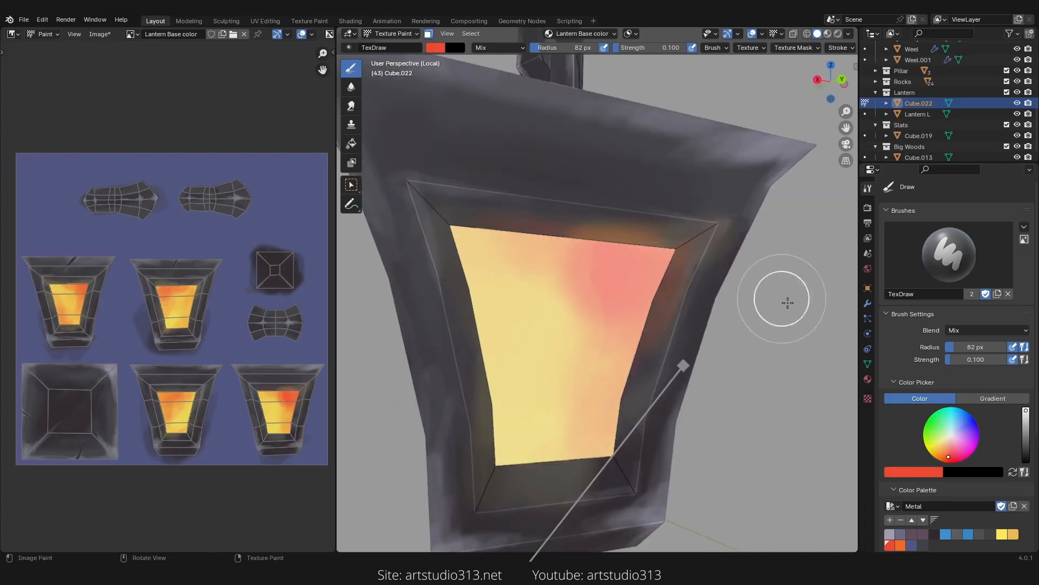
pyautogui.moveTo(788, 302); pyautogui.dragTo(716, 271, button='middle')
pyautogui.moveTo(587, 272)
pyautogui.mouseDown(button='middle')
pyautogui.moveTo(744, 294)
pyautogui.moveTo(796, 282)
pyautogui.mouseUp(button='middle')
pyautogui.scroll(2, 796, 270)
pyautogui.moveTo(576, 379)
pyautogui.mouseDown(button='middle')
pyautogui.moveTo(659, 325)
pyautogui.moveTo(715, 352)
pyautogui.mouseUp(button='middle')
pyautogui.scroll(-5, 723, 368)
pyautogui.moveTo(723, 374)
pyautogui.mouseDown(button='middle')
pyautogui.moveTo(646, 355)
pyautogui.moveTo(677, 347)
pyautogui.mouseUp(button='middle')
pyautogui.scroll(3, 606, 259)
pyautogui.moveTo(649, 244); pyautogui.dragTo(592, 262, button='middle')
pyautogui.scroll(2, 639, 260)
pyautogui.moveTo(698, 260); pyautogui.dragTo(672, 292, button='middle')
pyautogui.scroll(-3, 590, 344)
pyautogui.scroll(1, 587, 350)
pyautogui.press('a')
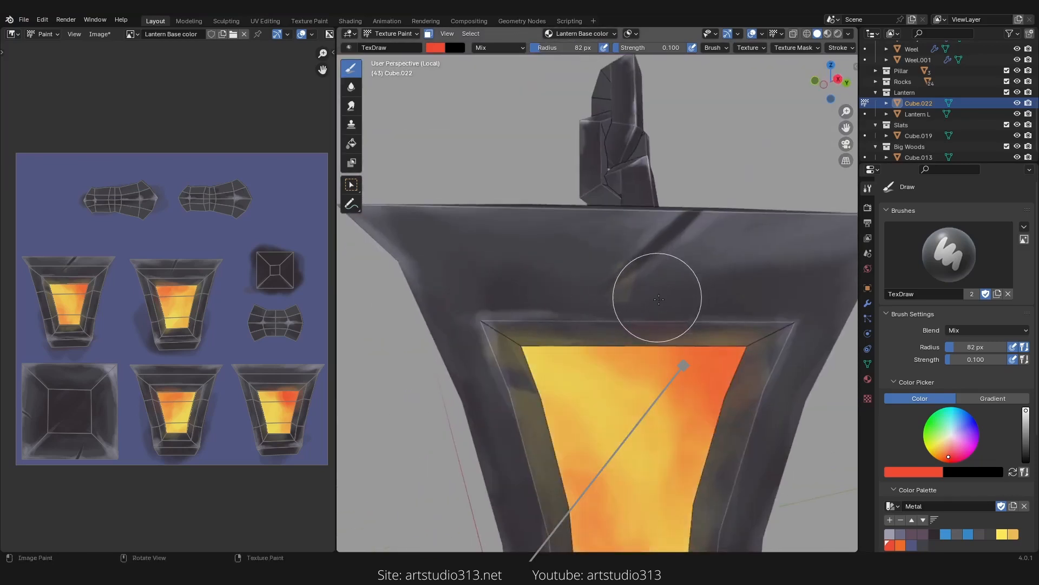
pyautogui.scroll(-1, 584, 324)
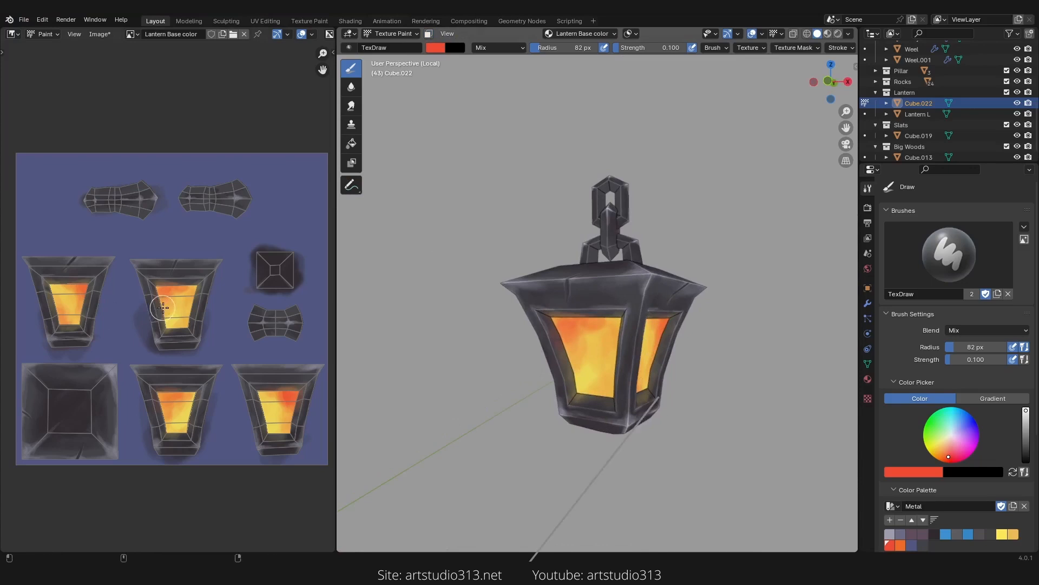
# Step: Save the Lantern Base color image
pyautogui.hotkey('alt', 's')
pyautogui.scroll(4, 190, 352)
pyautogui.moveTo(745, 304); pyautogui.dragTo(621, 302, button='middle')
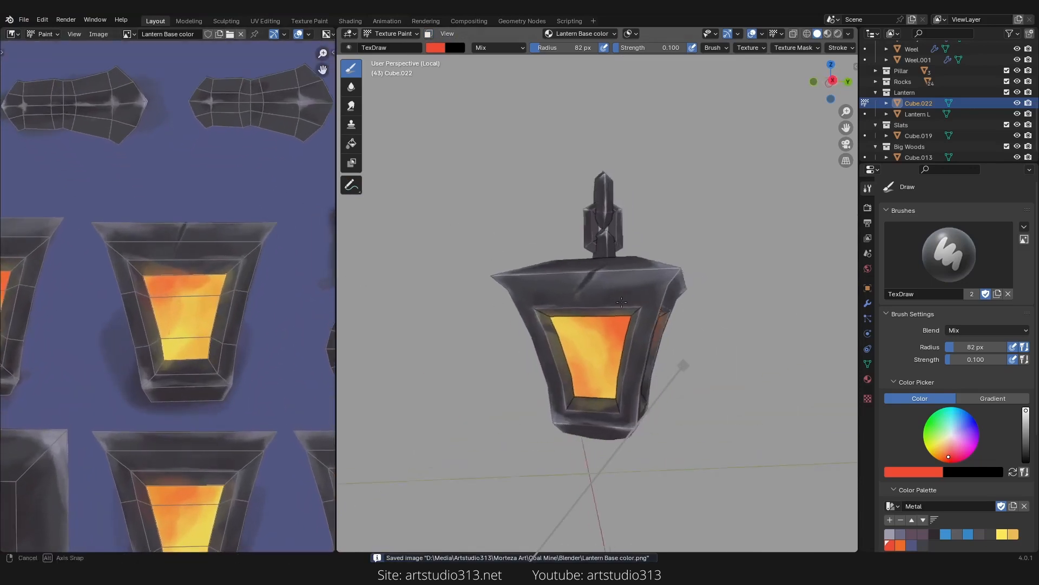
pyautogui.scroll(-5, 622, 302)
pyautogui.moveTo(571, 376); pyautogui.dragTo(642, 389, button='middle')
pyautogui.scroll(4, 642, 287)
# Step: Maximize the 3D viewport and orbit around the lantern to inspect the painted texture
pyautogui.hotkey('ctrl', 'space')
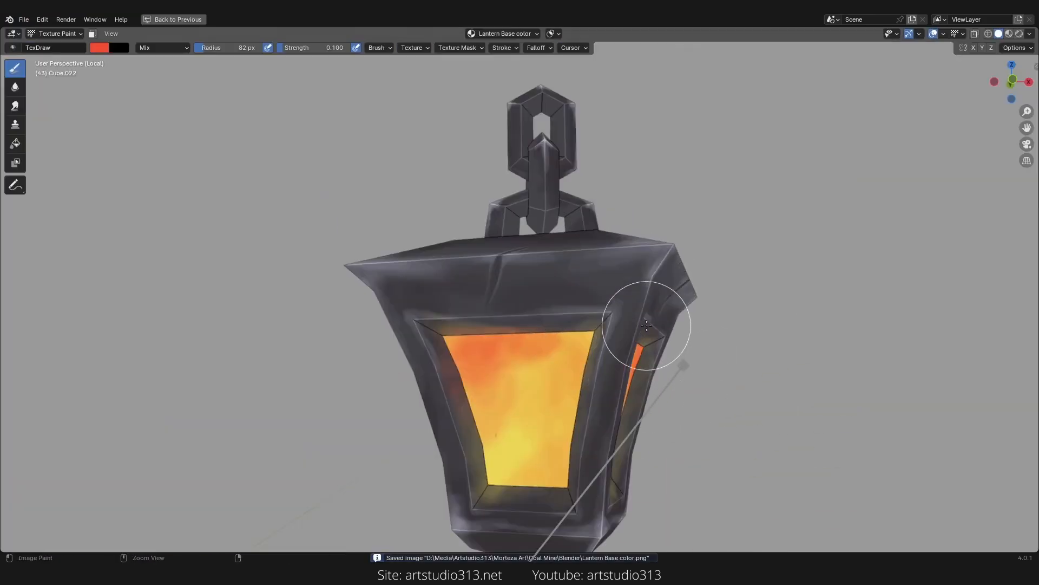
pyautogui.scroll(-3, 607, 319)
pyautogui.moveTo(593, 313); pyautogui.dragTo(544, 354, button='middle')
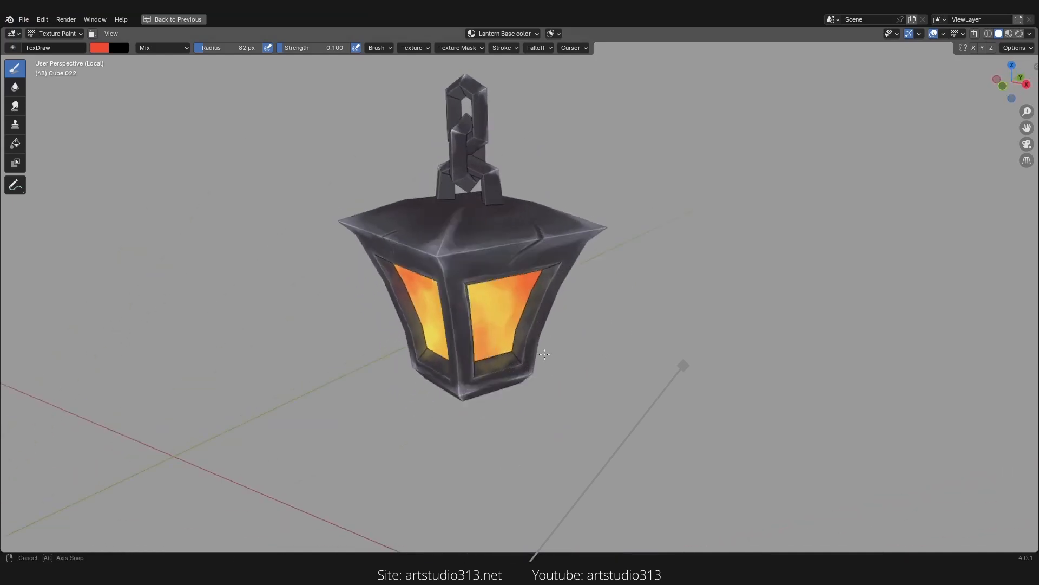
pyautogui.press('KP_Decimal')
pyautogui.keyDown('ctrl'); pyautogui.moveTo(547, 254); pyautogui.dragTo(593, 217, button='middle'); pyautogui.keyUp('ctrl')
pyautogui.moveTo(594, 216)
pyautogui.keyDown('ctrl'); pyautogui.mouseDown(button='middle')
pyautogui.moveTo(612, 244)
pyautogui.moveTo(572, 258)
pyautogui.moveTo(581, 252)
pyautogui.mouseUp(button='middle'); pyautogui.keyUp('ctrl')
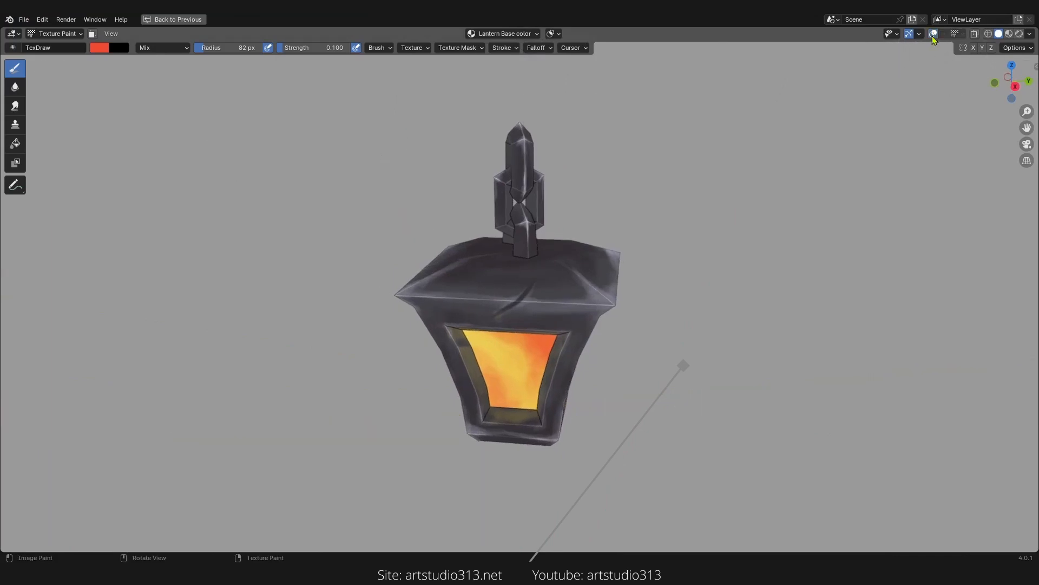
pyautogui.moveTo(766, 232); pyautogui.dragTo(758, 249, button='middle')
# Step: Turn off Cavity in the viewport shading options
pyautogui.click(1030, 34)
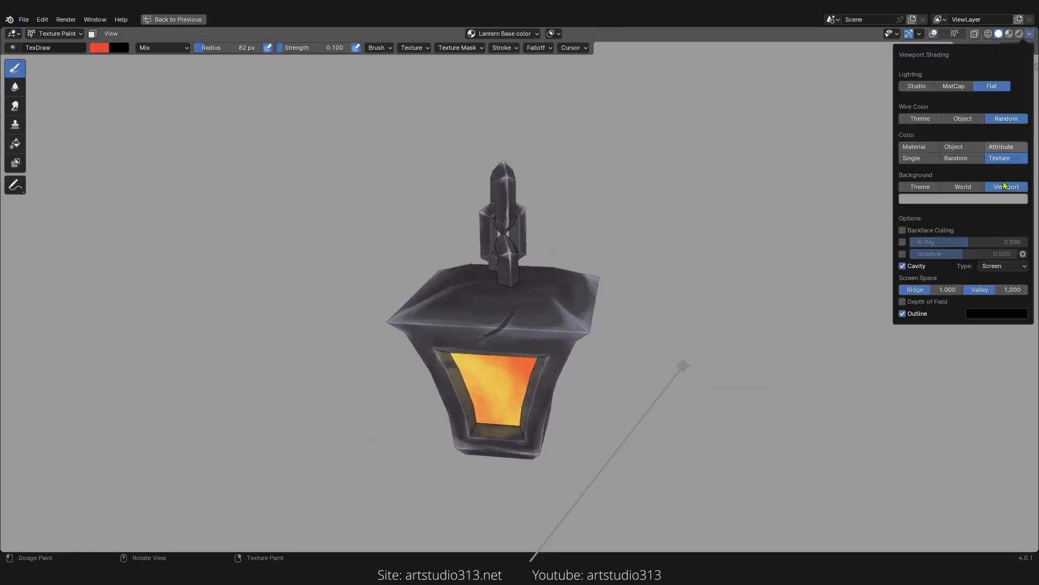
pyautogui.moveTo(817, 285)
pyautogui.mouseDown(button='middle')
pyautogui.moveTo(640, 290)
pyautogui.moveTo(673, 262)
pyautogui.moveTo(580, 271)
pyautogui.moveTo(821, 269)
pyautogui.moveTo(720, 271)
pyautogui.moveTo(400, 410)
pyautogui.mouseUp(button='middle')
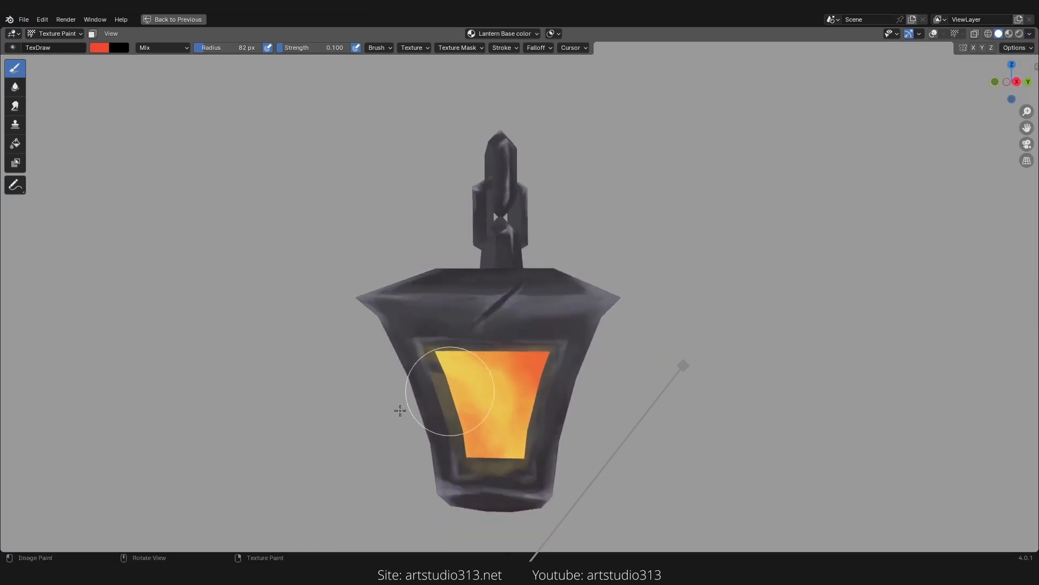
pyautogui.scroll(-2, 758, 357)
pyautogui.moveTo(765, 355); pyautogui.dragTo(603, 354, button='middle')
pyautogui.moveTo(708, 332); pyautogui.dragTo(710, 268, button='middle')
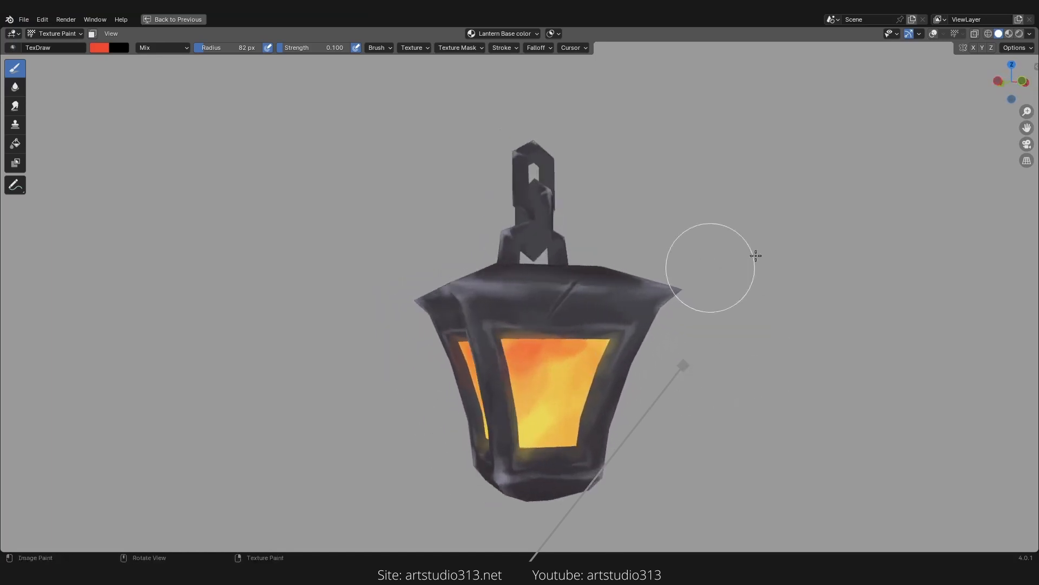
# Step: Set the viewport background colour to purple and re-enable Cavity in the viewport shading options
pyautogui.click(1029, 33)
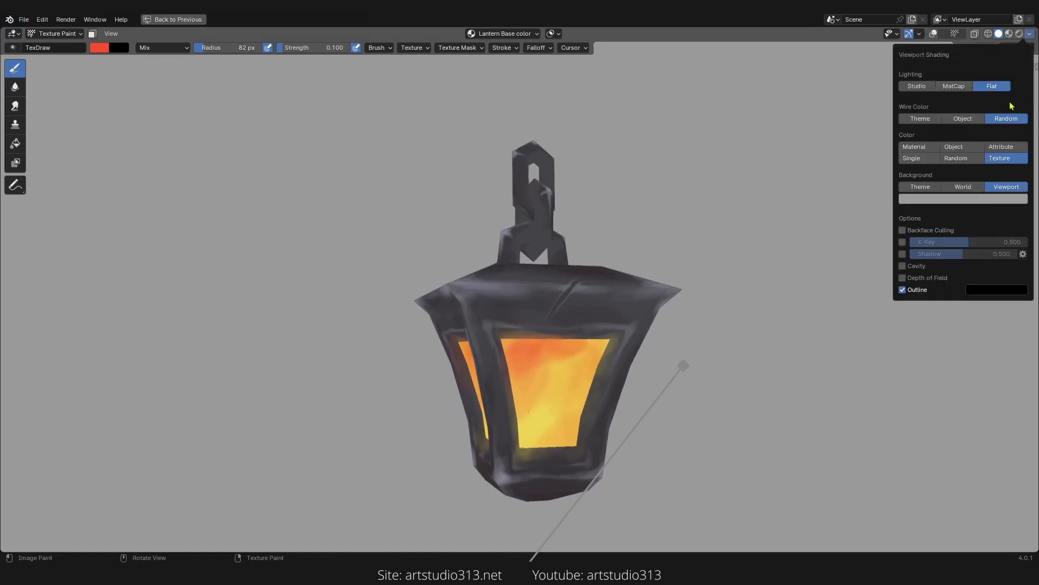
pyautogui.click(1009, 201)
pyautogui.moveTo(1023, 106); pyautogui.dragTo(1020, 110)
pyautogui.moveTo(963, 86); pyautogui.dragTo(964, 65)
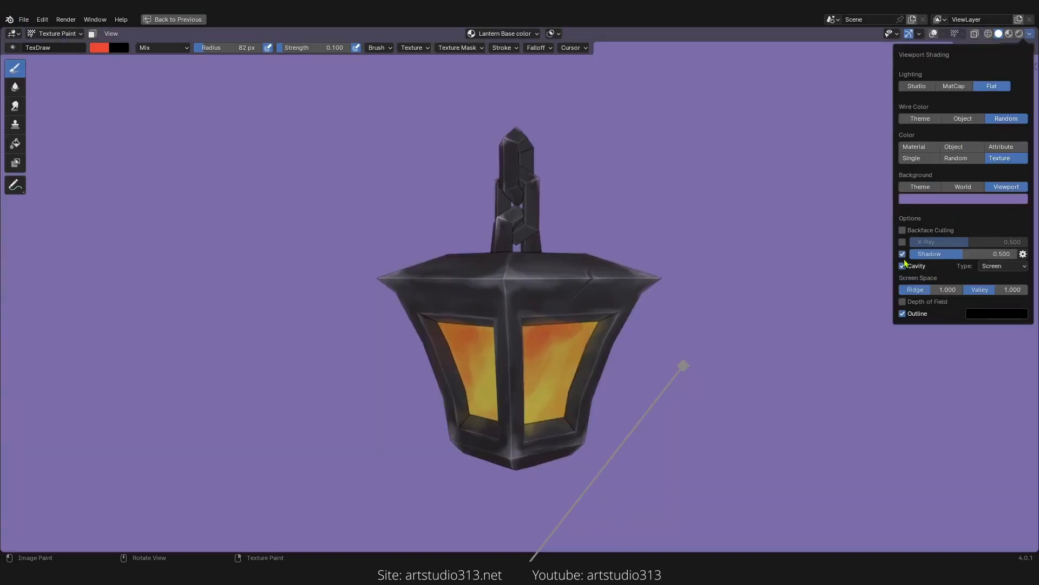
pyautogui.click(903, 266)
pyautogui.moveTo(887, 276)
pyautogui.mouseDown(button='middle')
pyautogui.moveTo(714, 332)
pyautogui.moveTo(749, 341)
pyautogui.moveTo(796, 308)
pyautogui.moveTo(737, 342)
pyautogui.moveTo(774, 298)
pyautogui.moveTo(795, 298)
pyautogui.moveTo(722, 291)
pyautogui.mouseUp(button='middle')
pyautogui.scroll(3, 796, 297)
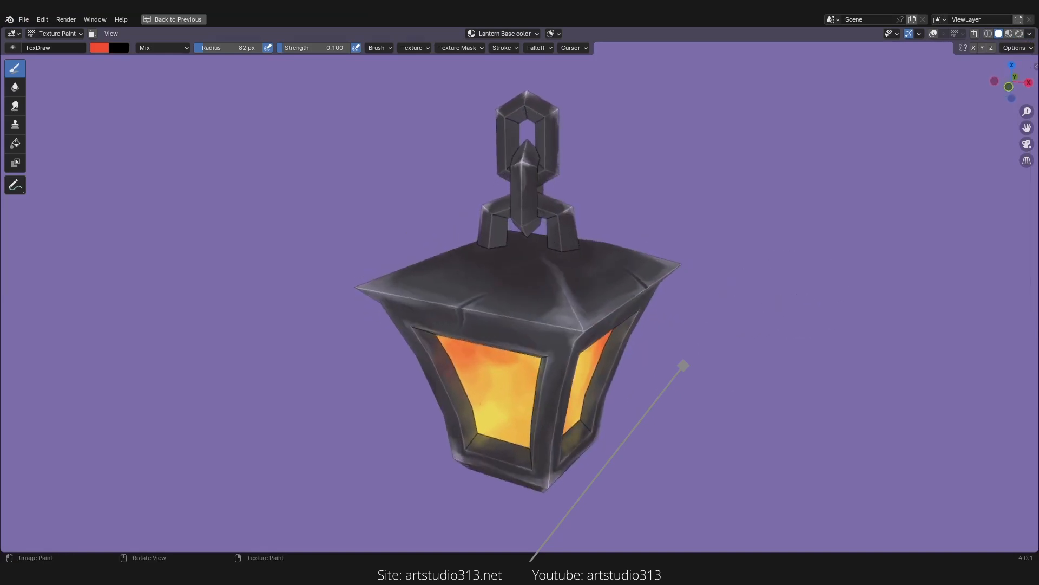